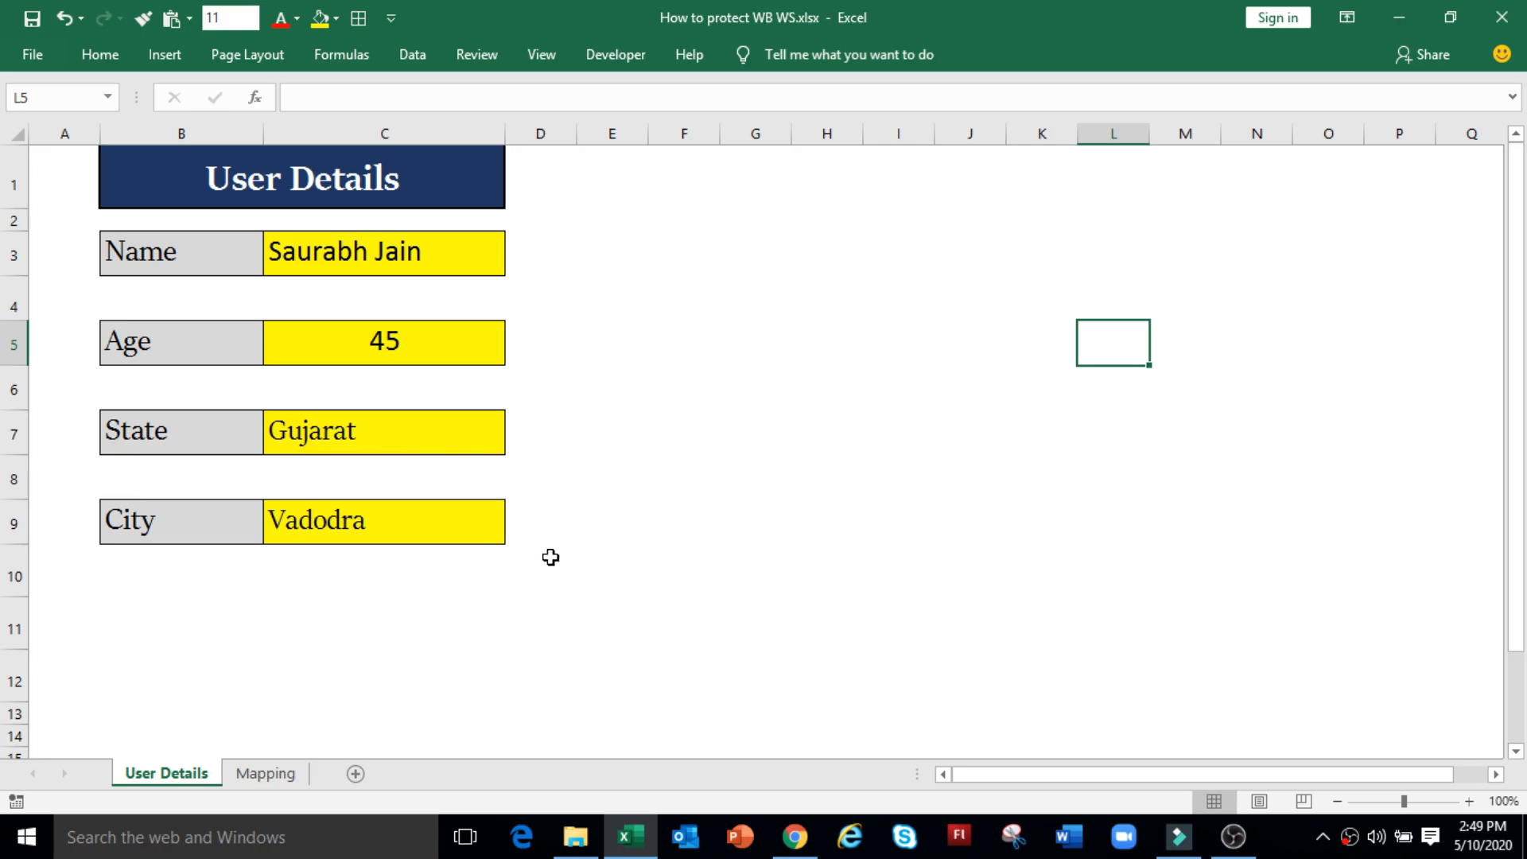
Step: Encrypt the workbook with an open password, entered and confirmed via File > Info > Protect Workbook
{"action": "left_click", "coordinate": [41, 58]}
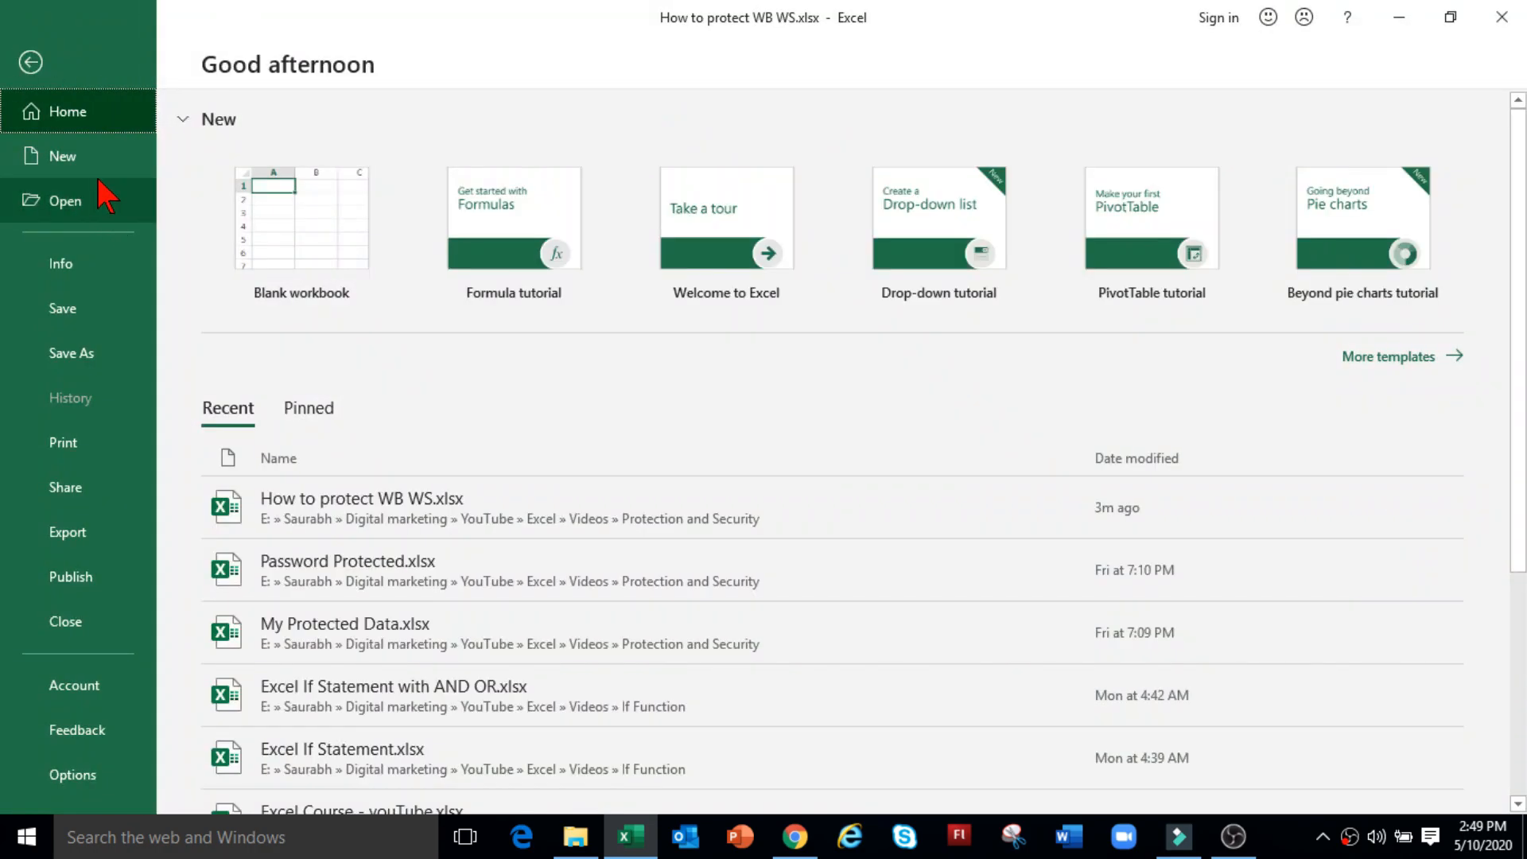
{"action": "left_click", "coordinate": [86, 267]}
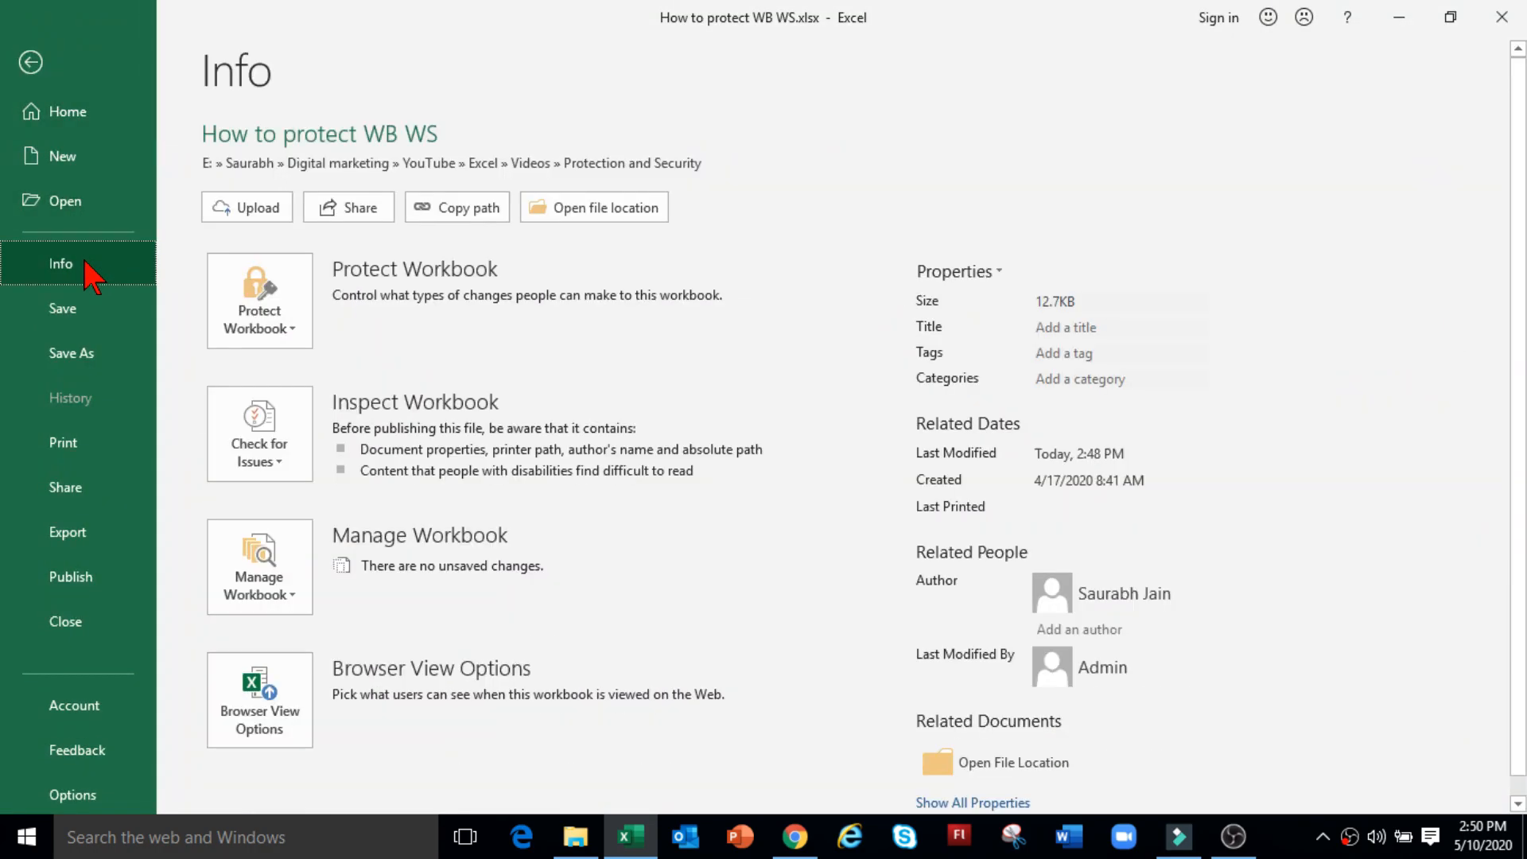
{"action": "left_click", "coordinate": [262, 332]}
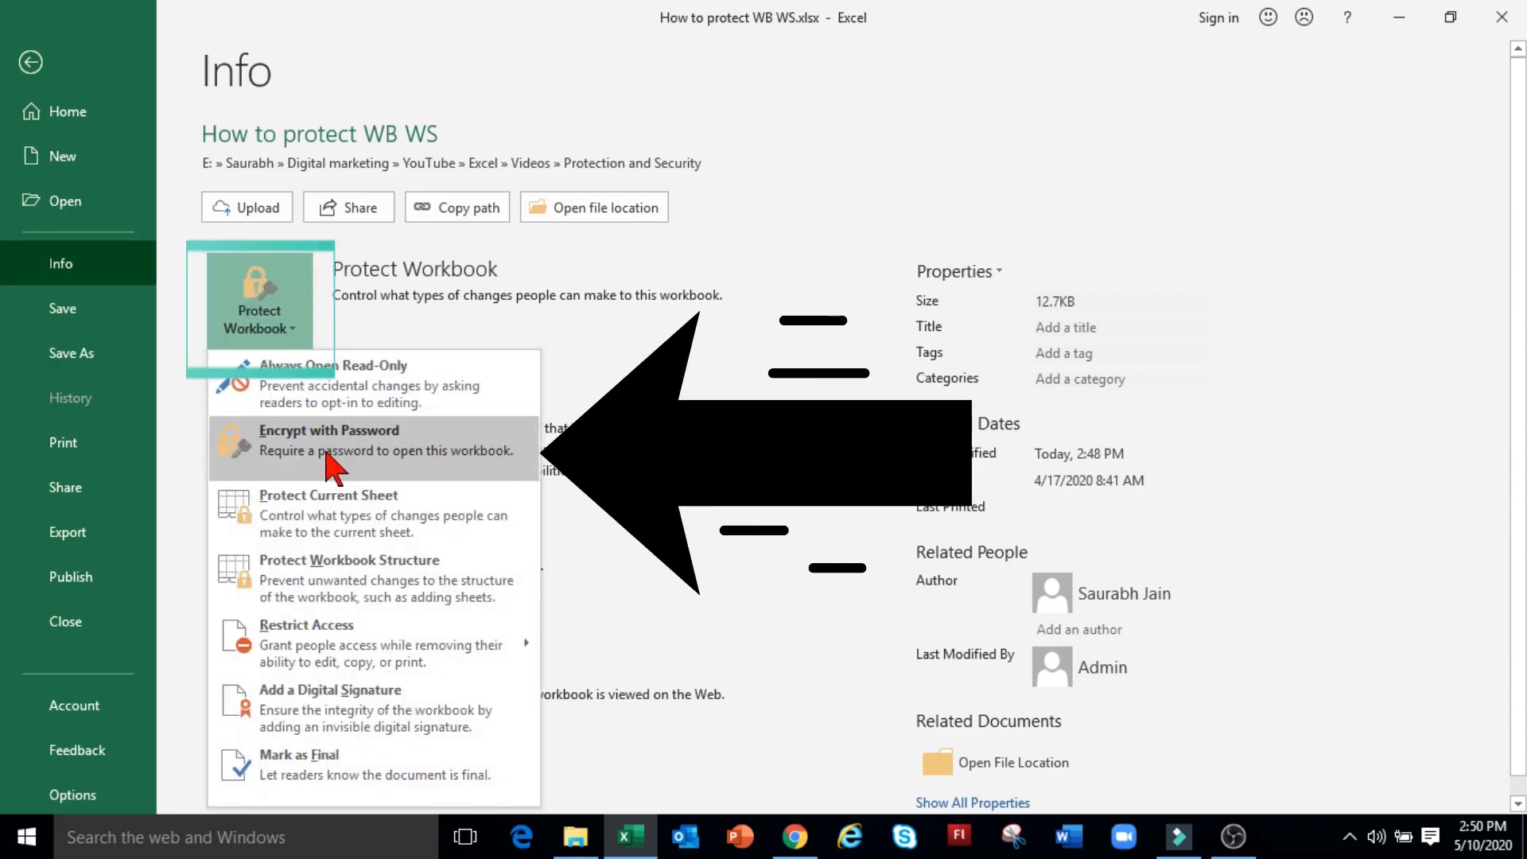
{"action": "left_click", "coordinate": [433, 468]}
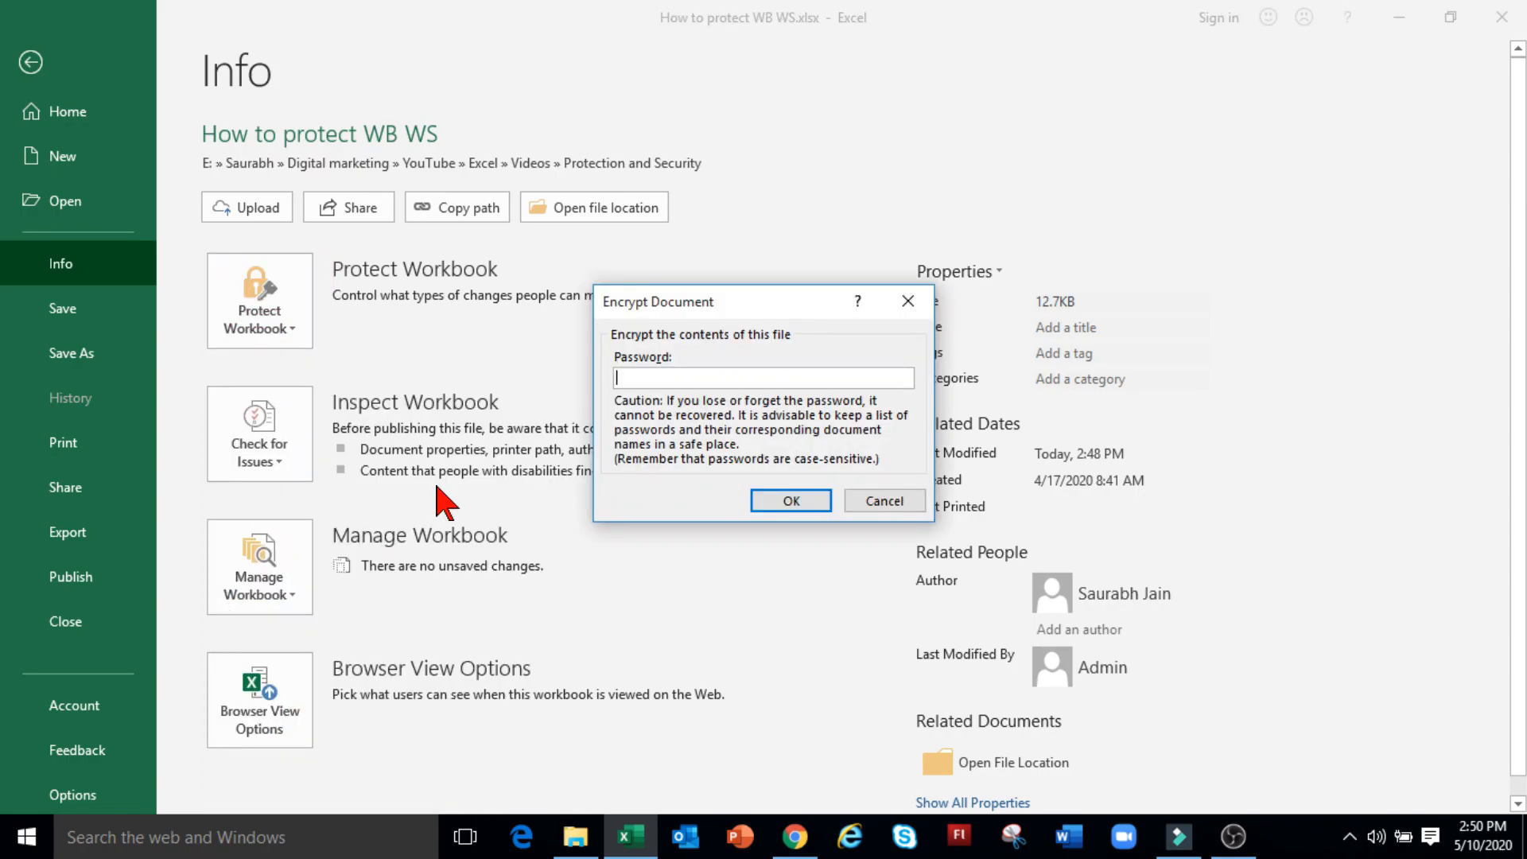
{"action": "type", "text": "••••••"}
{"action": "left_click", "coordinate": [783, 501]}
{"action": "type", "text": "••••••"}
{"action": "left_click", "coordinate": [791, 501]}
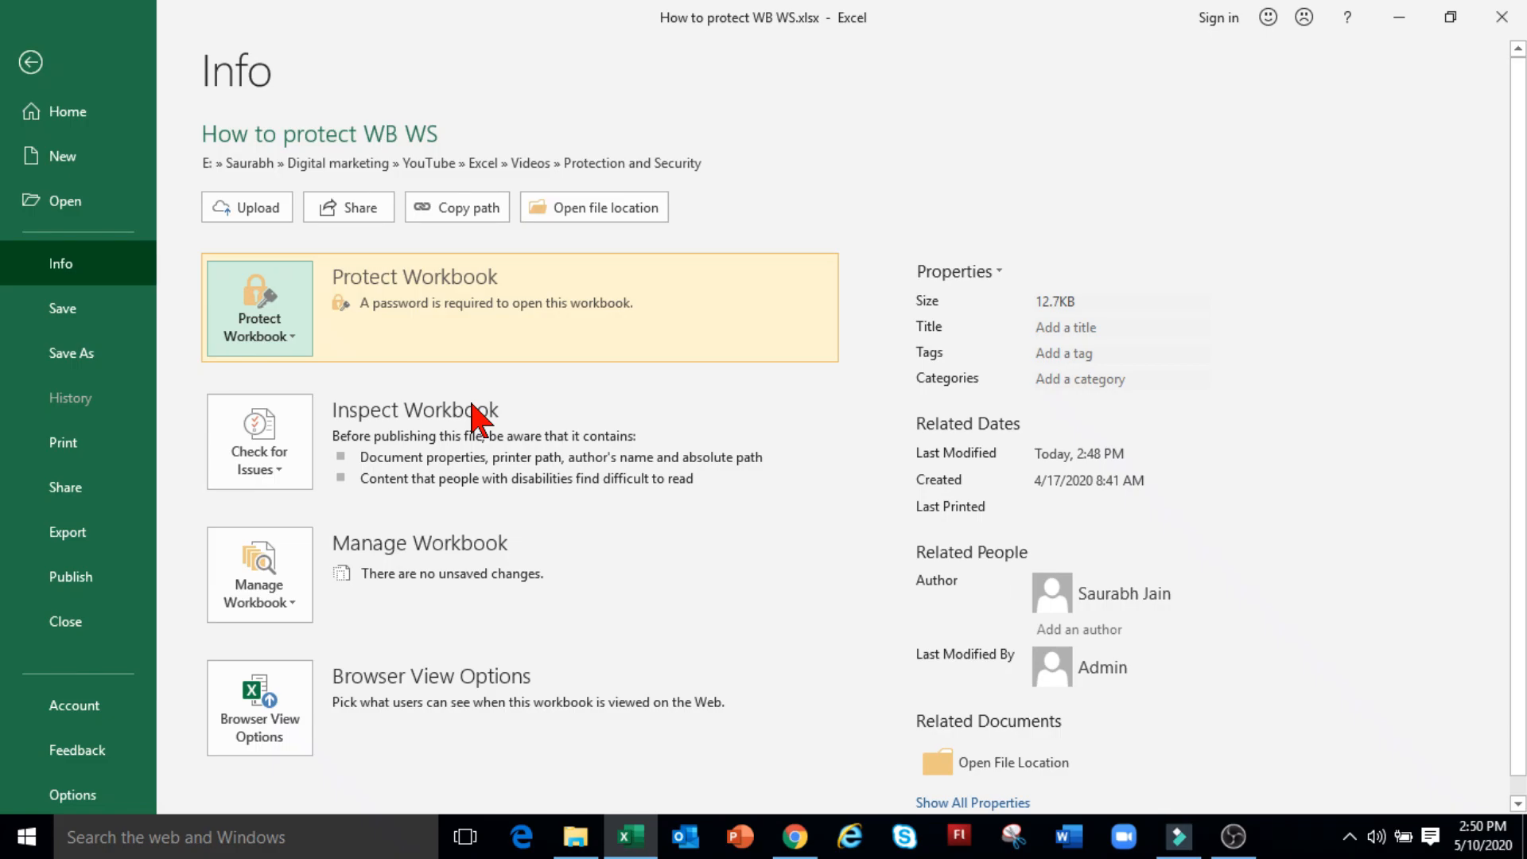
Step: Save and close the workbook, then reopen it with a wrong password and dismiss the rejection
{"action": "left_click", "coordinate": [70, 308]}
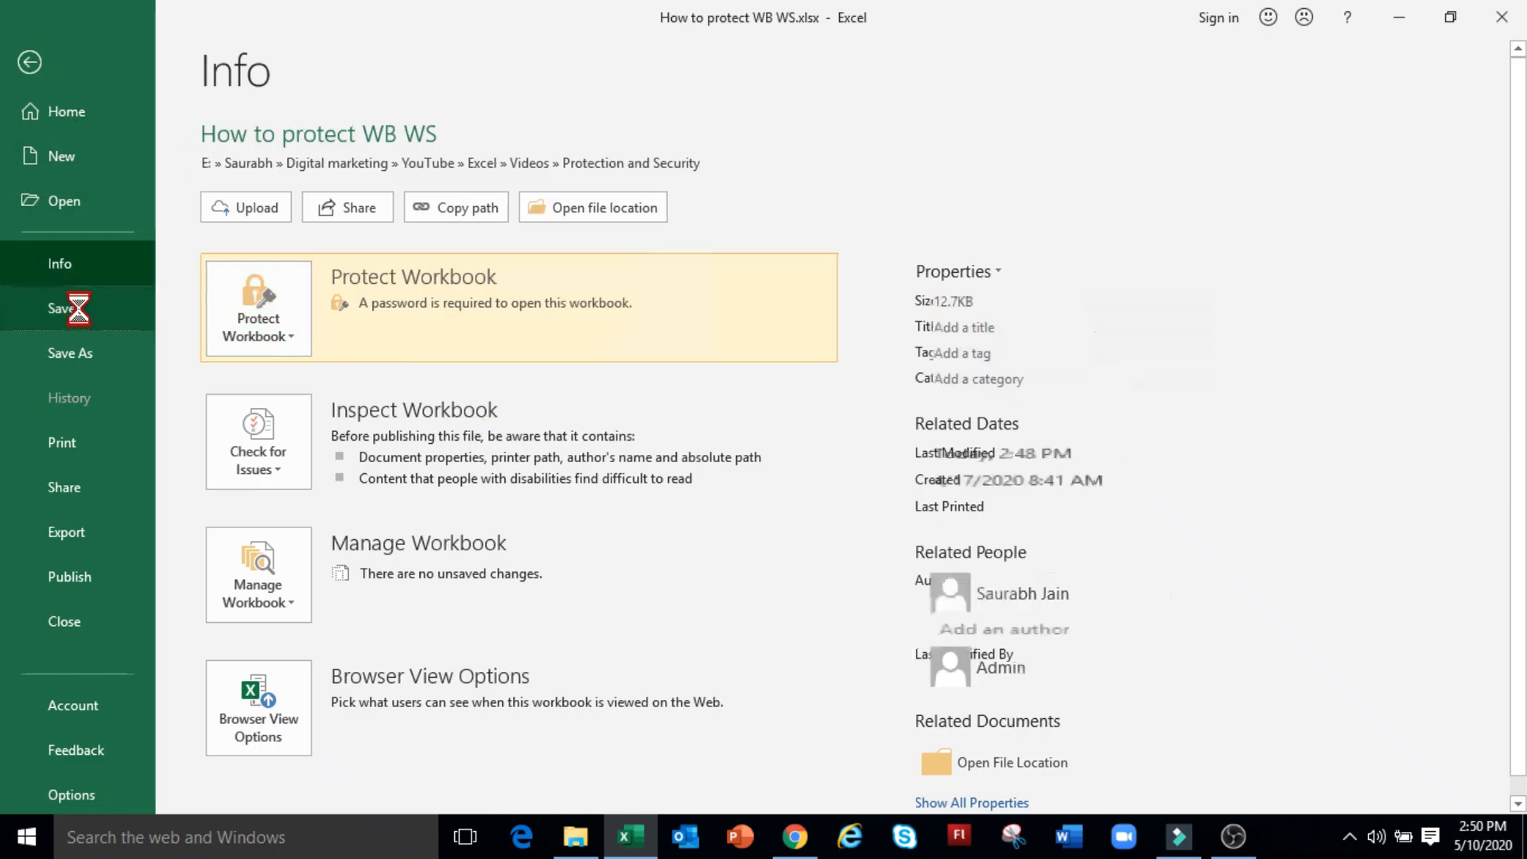
{"action": "left_click", "coordinate": [1501, 17]}
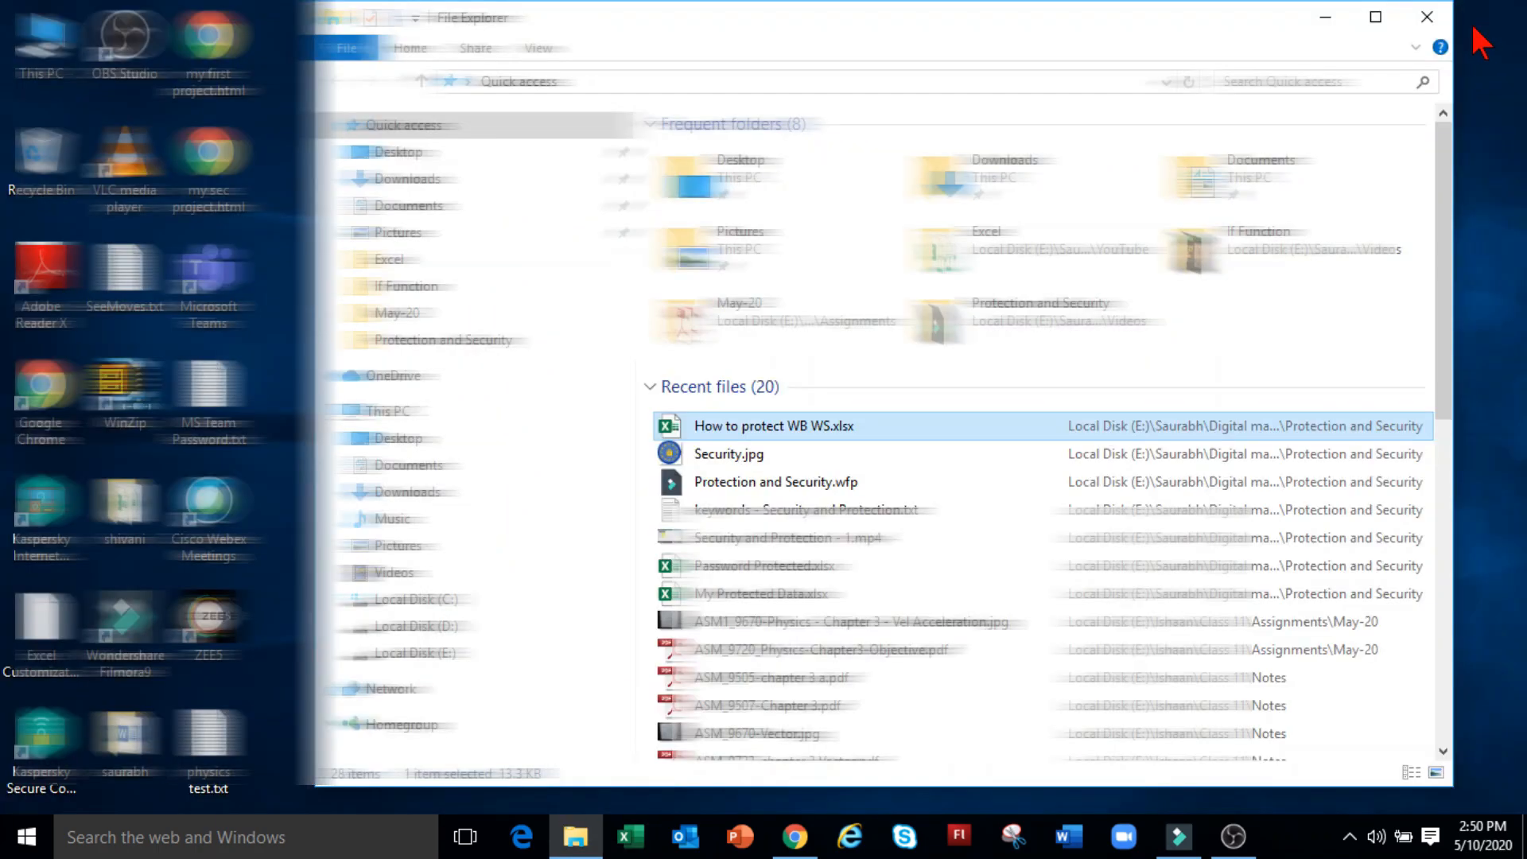
{"action": "double_click", "coordinate": [876, 425]}
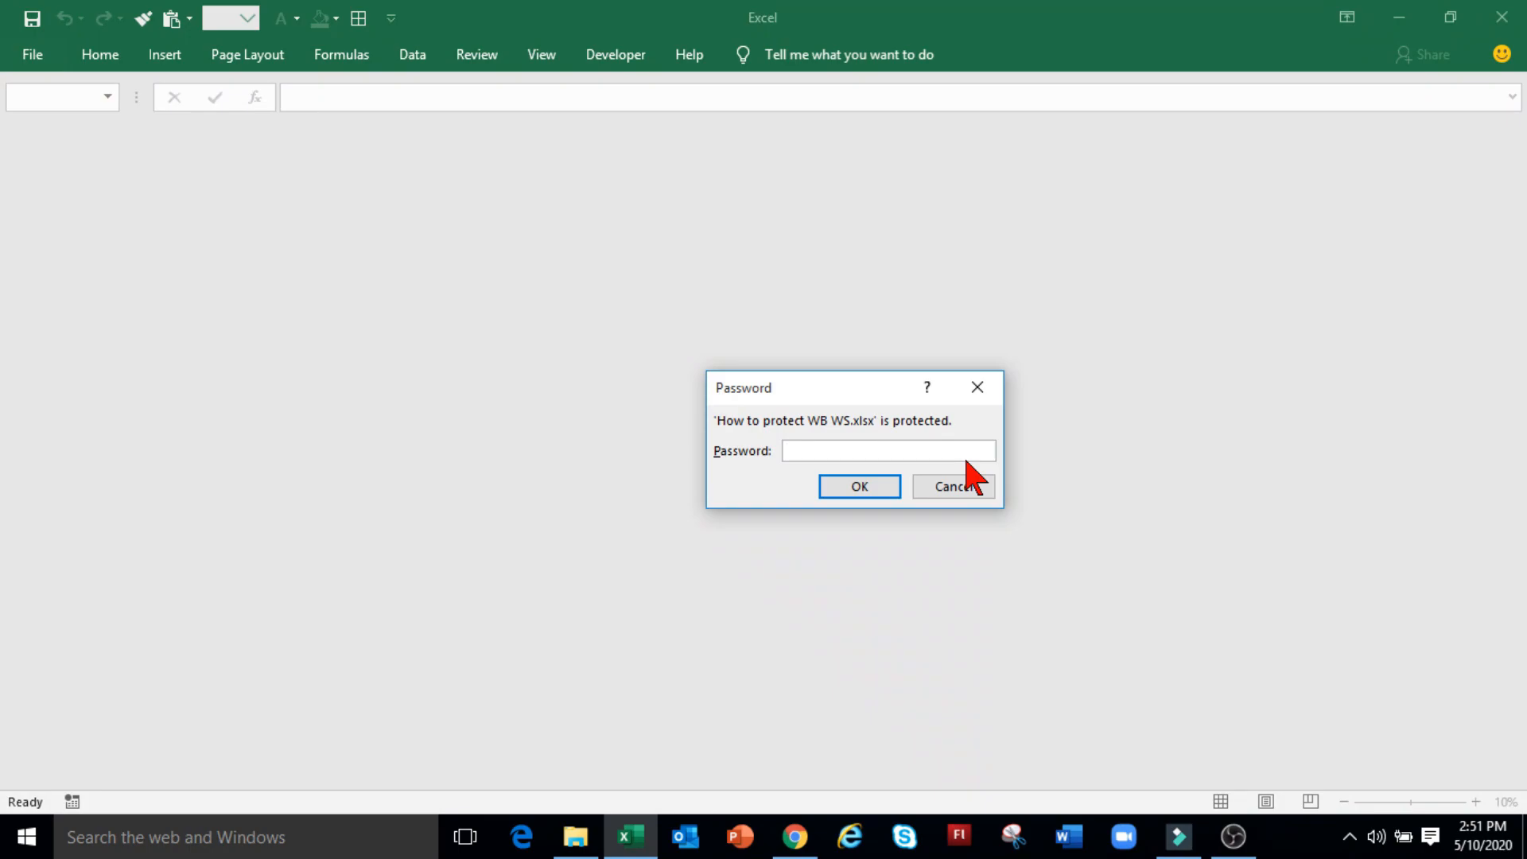
{"action": "type", "text": "12345"}
{"action": "key", "text": "Return"}
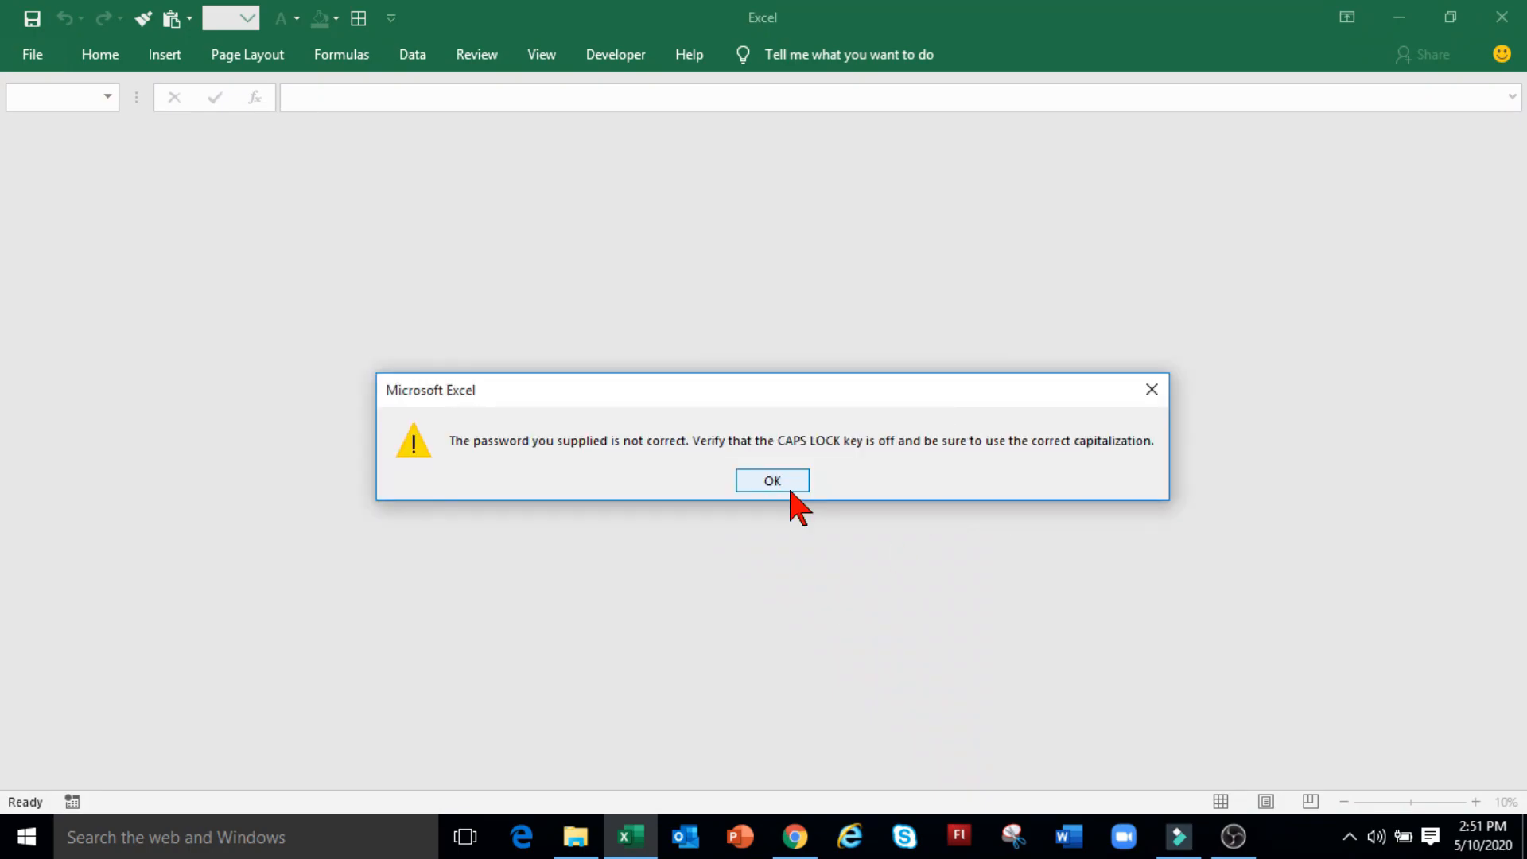
{"action": "left_click", "coordinate": [790, 487]}
Step: Close Excel and reopen the workbook from File Explorer with the correct password
{"action": "left_click", "coordinate": [1500, 17]}
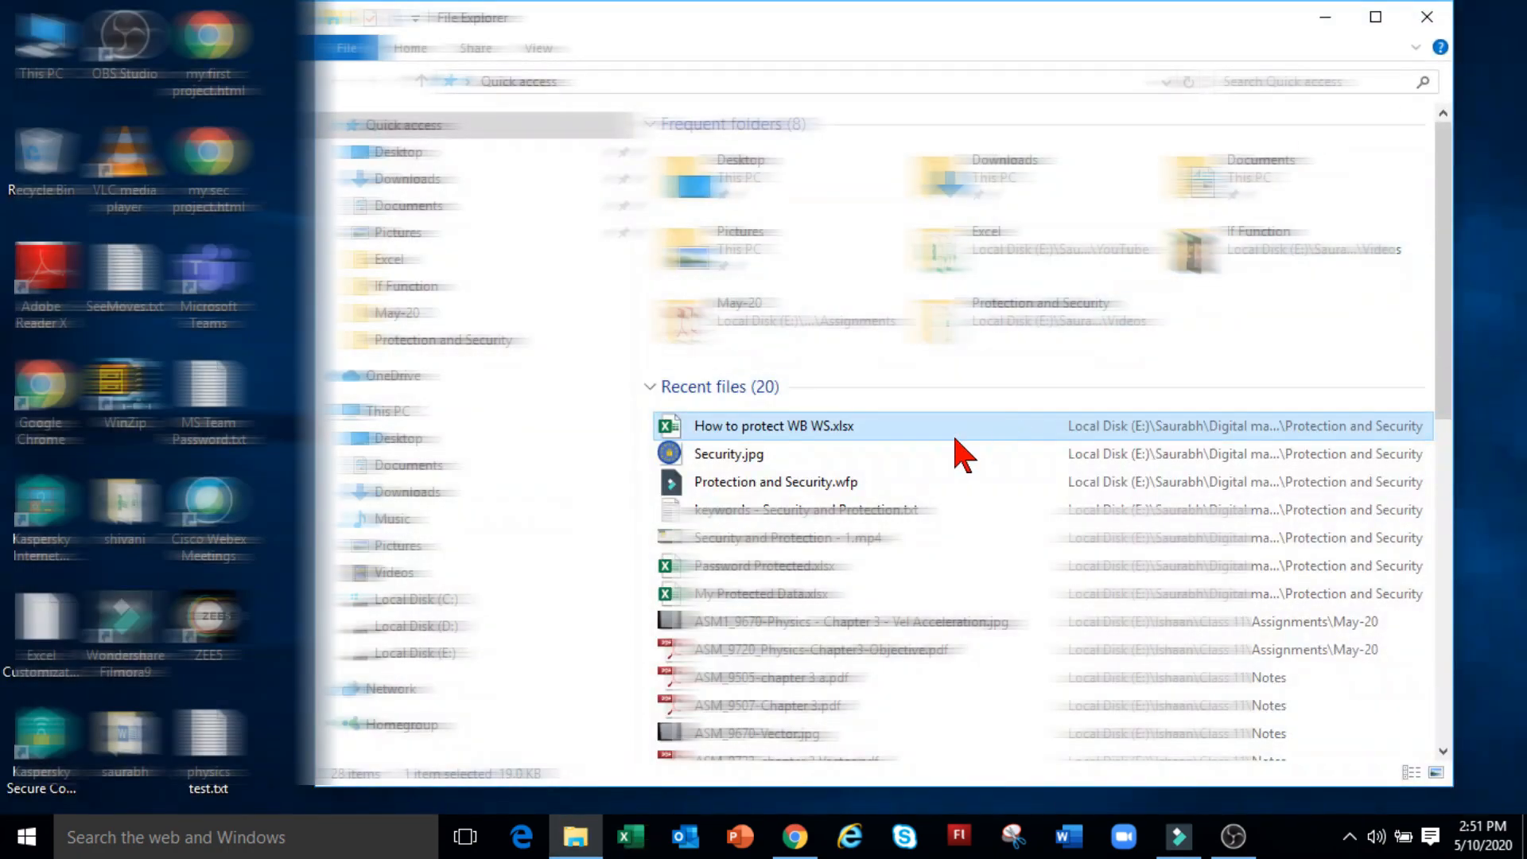
{"action": "double_click", "coordinate": [842, 429]}
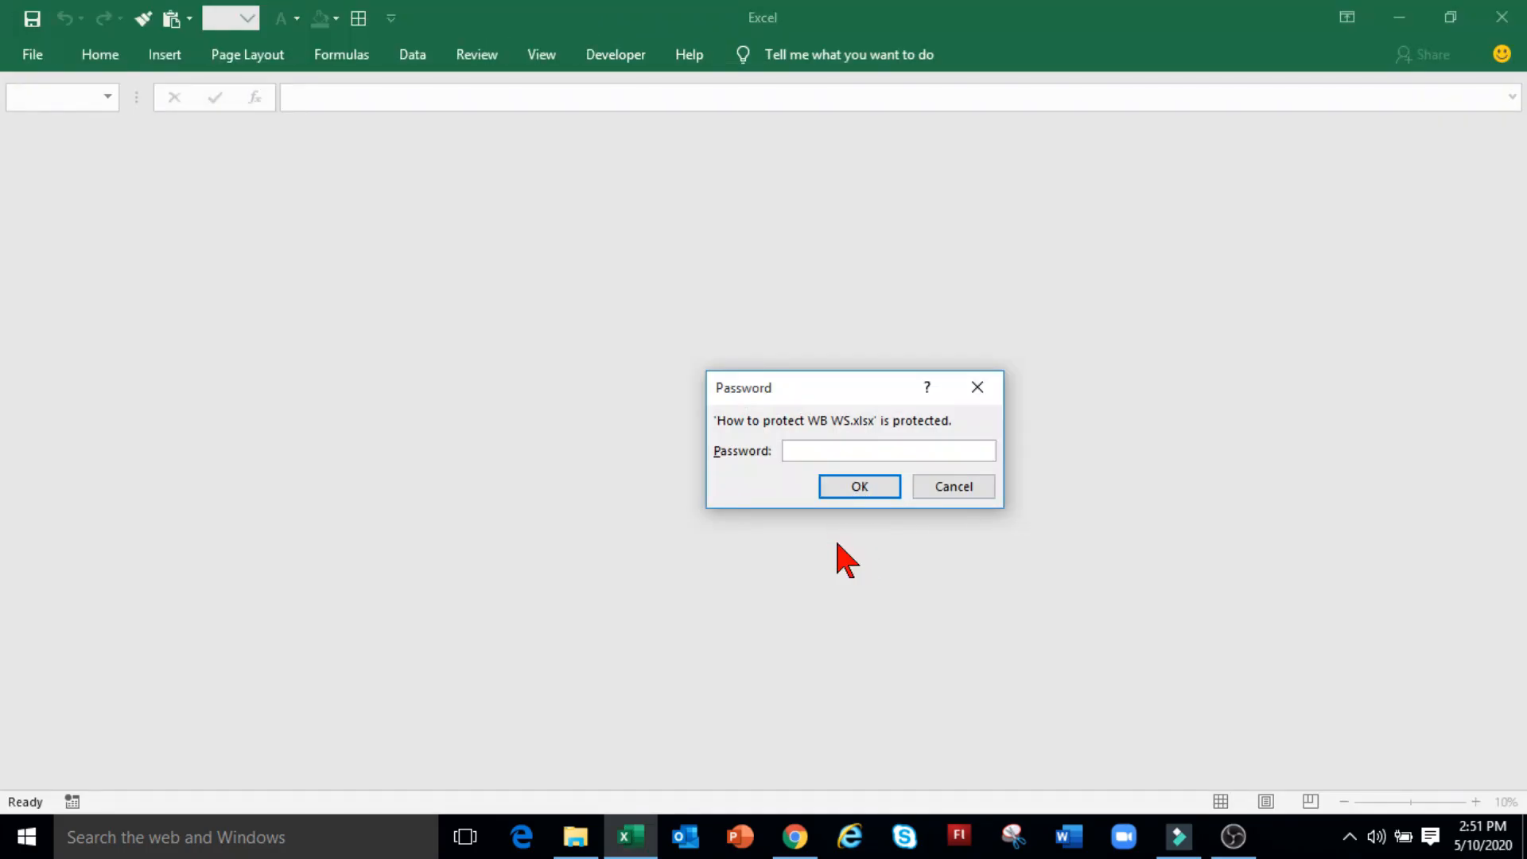
{"action": "left_click", "coordinate": [853, 487]}
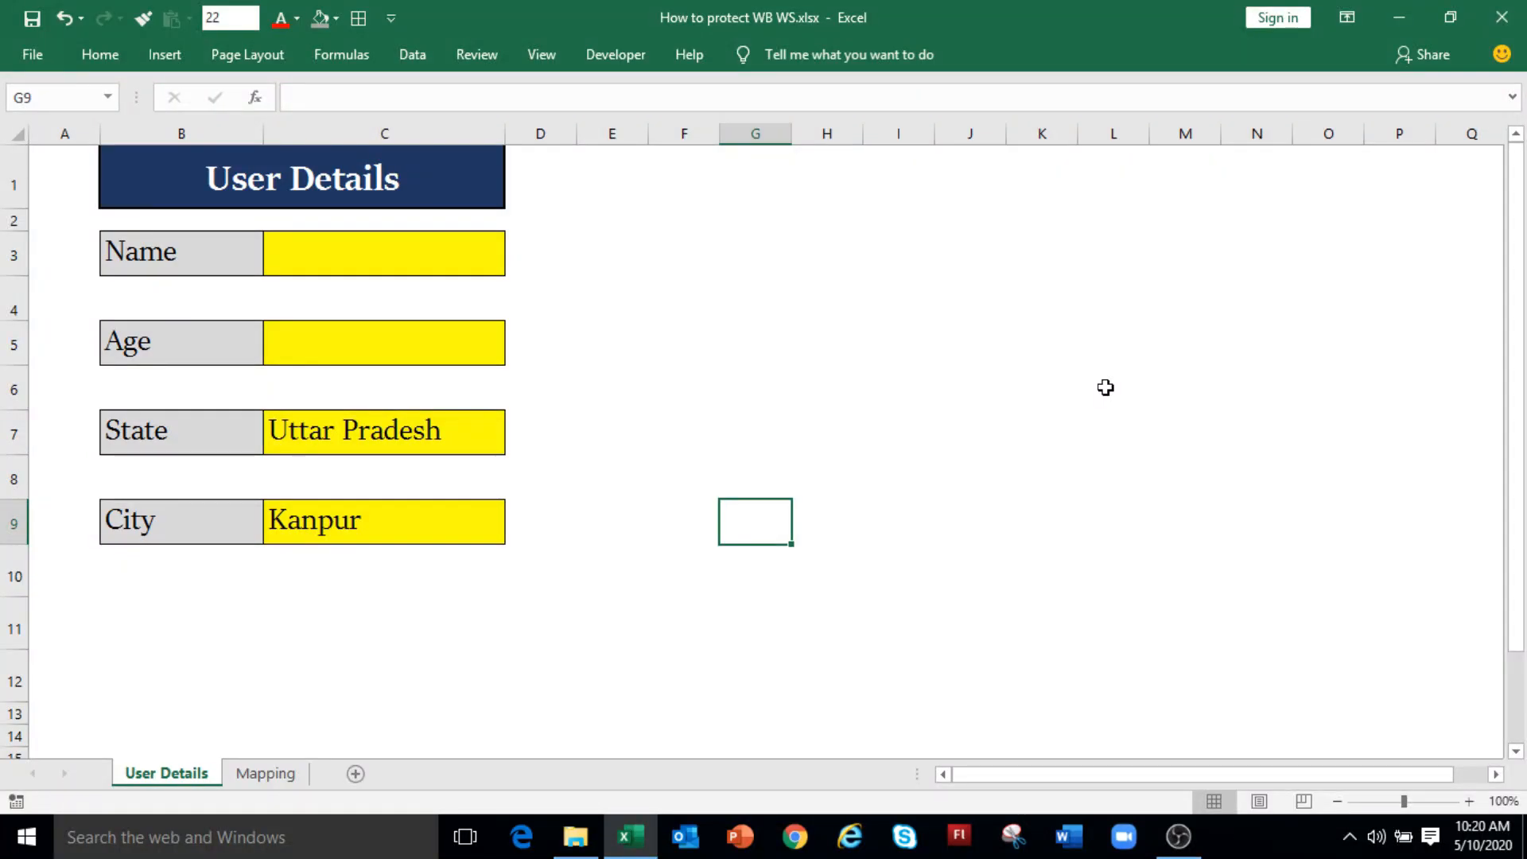
Step: Hide the Mapping sheet of state and city lists from its sheet tab menu
{"action": "left_click", "coordinate": [248, 775]}
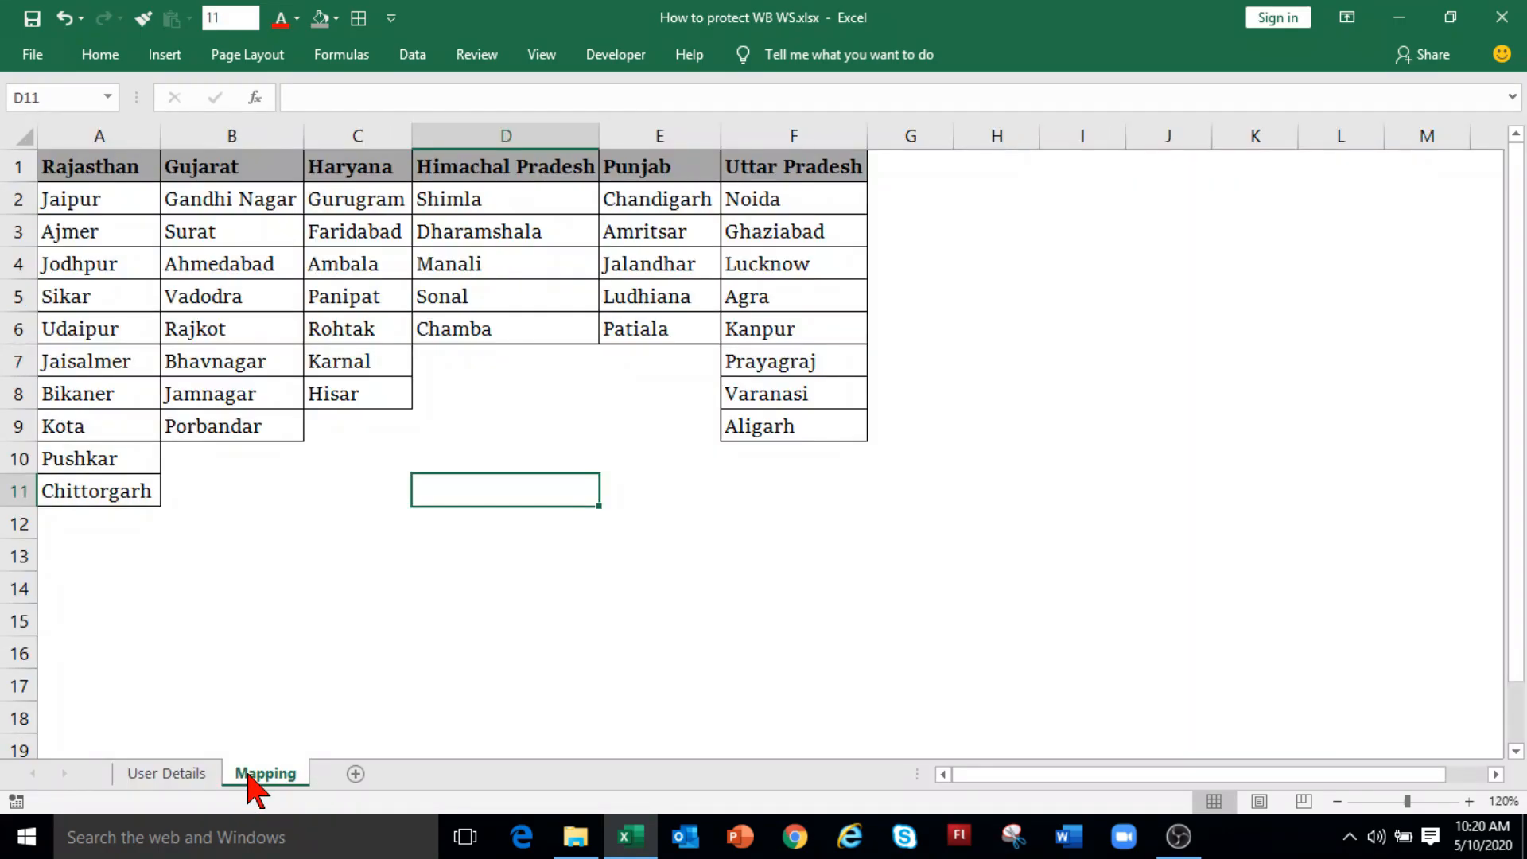
{"action": "left_click", "coordinate": [156, 775]}
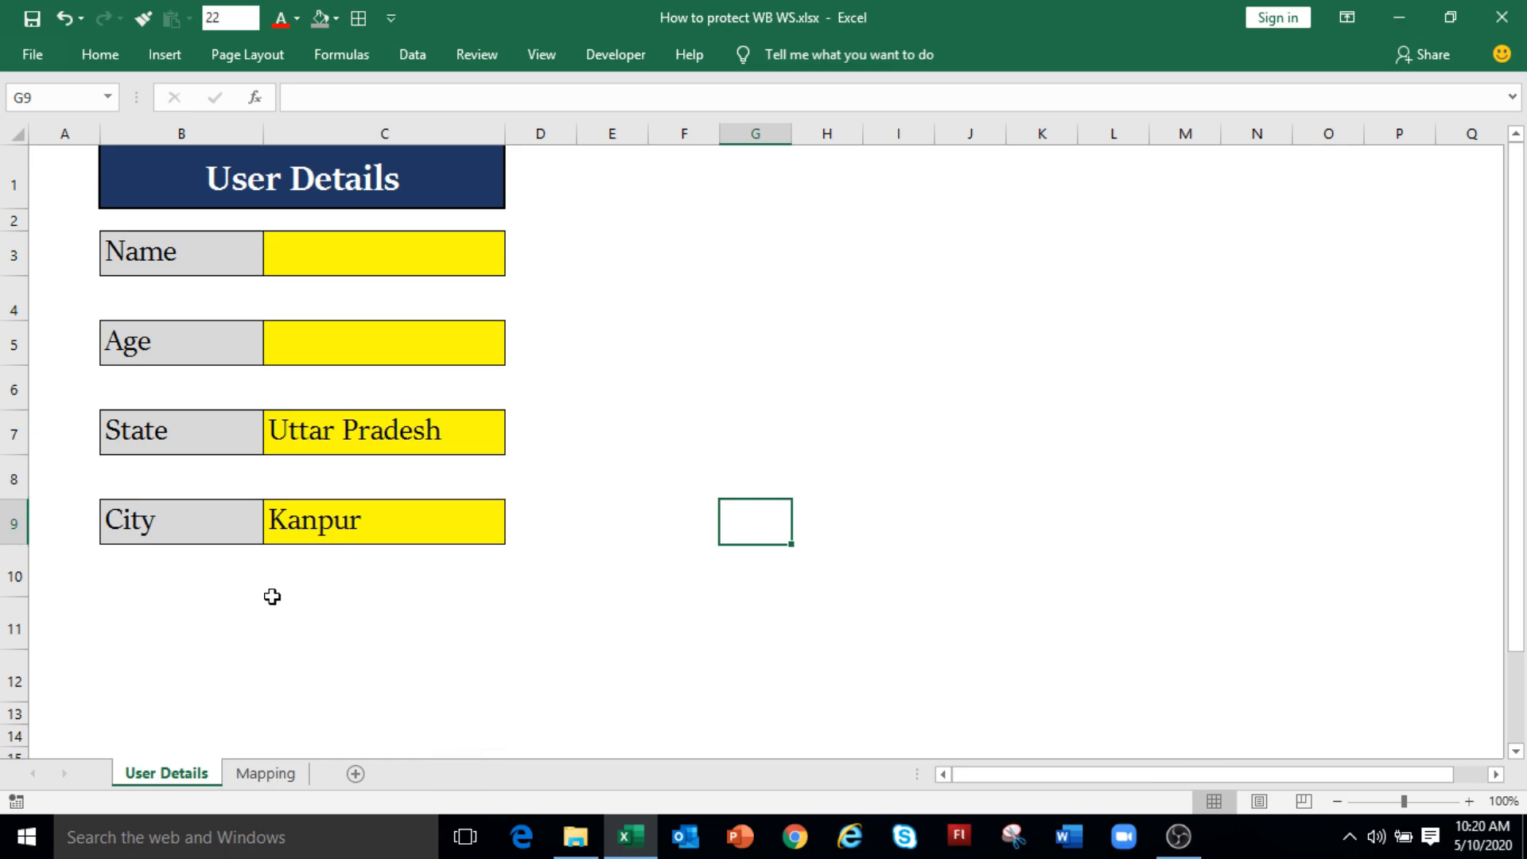
{"action": "left_click", "coordinate": [261, 777]}
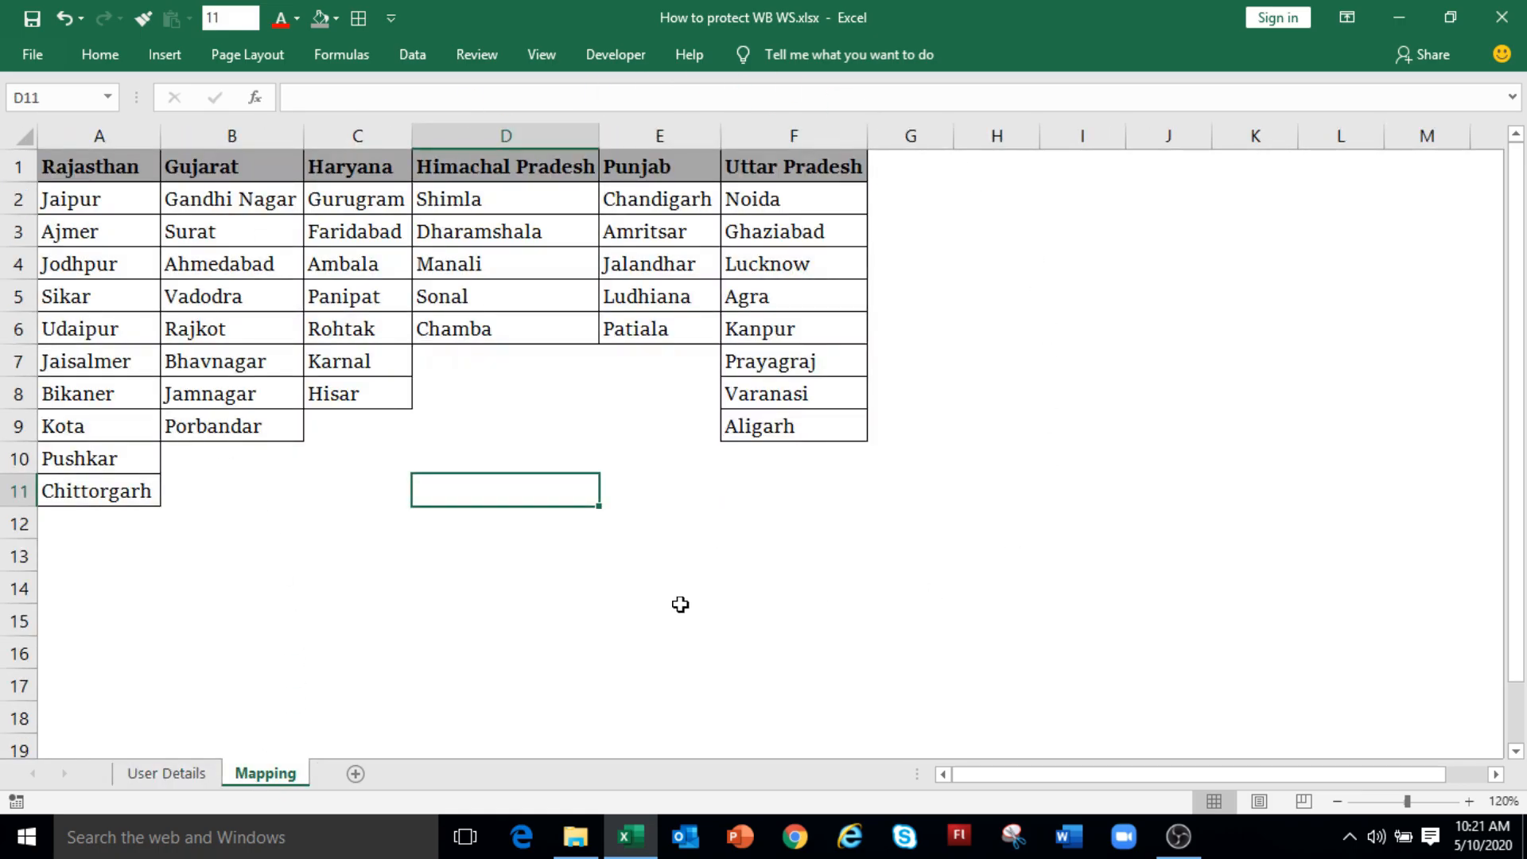
{"action": "right_click", "coordinate": [283, 778]}
{"action": "left_click", "coordinate": [333, 708]}
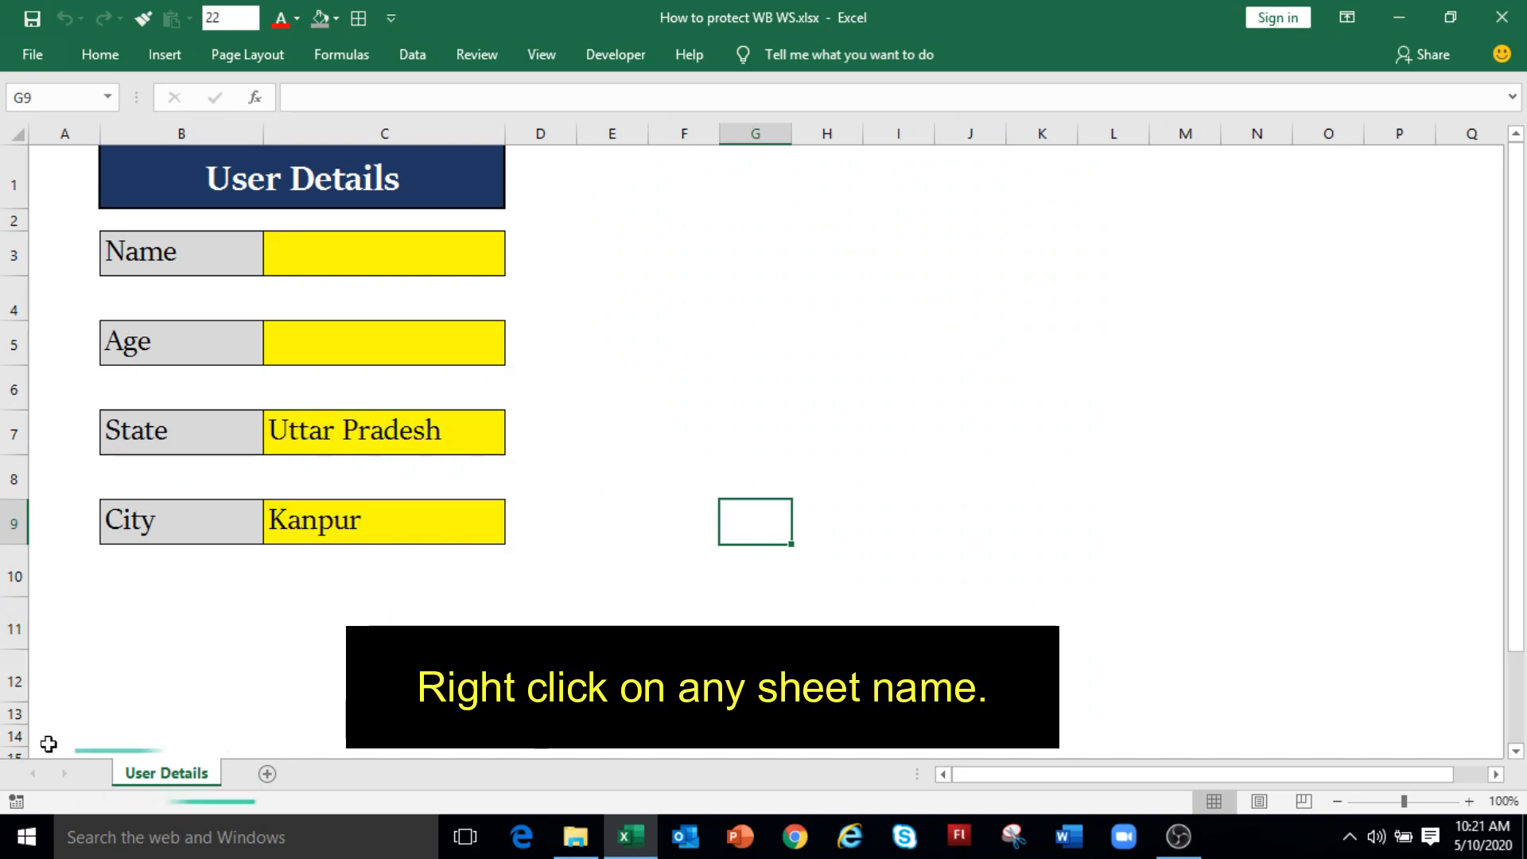
{"action": "right_click", "coordinate": [156, 775]}
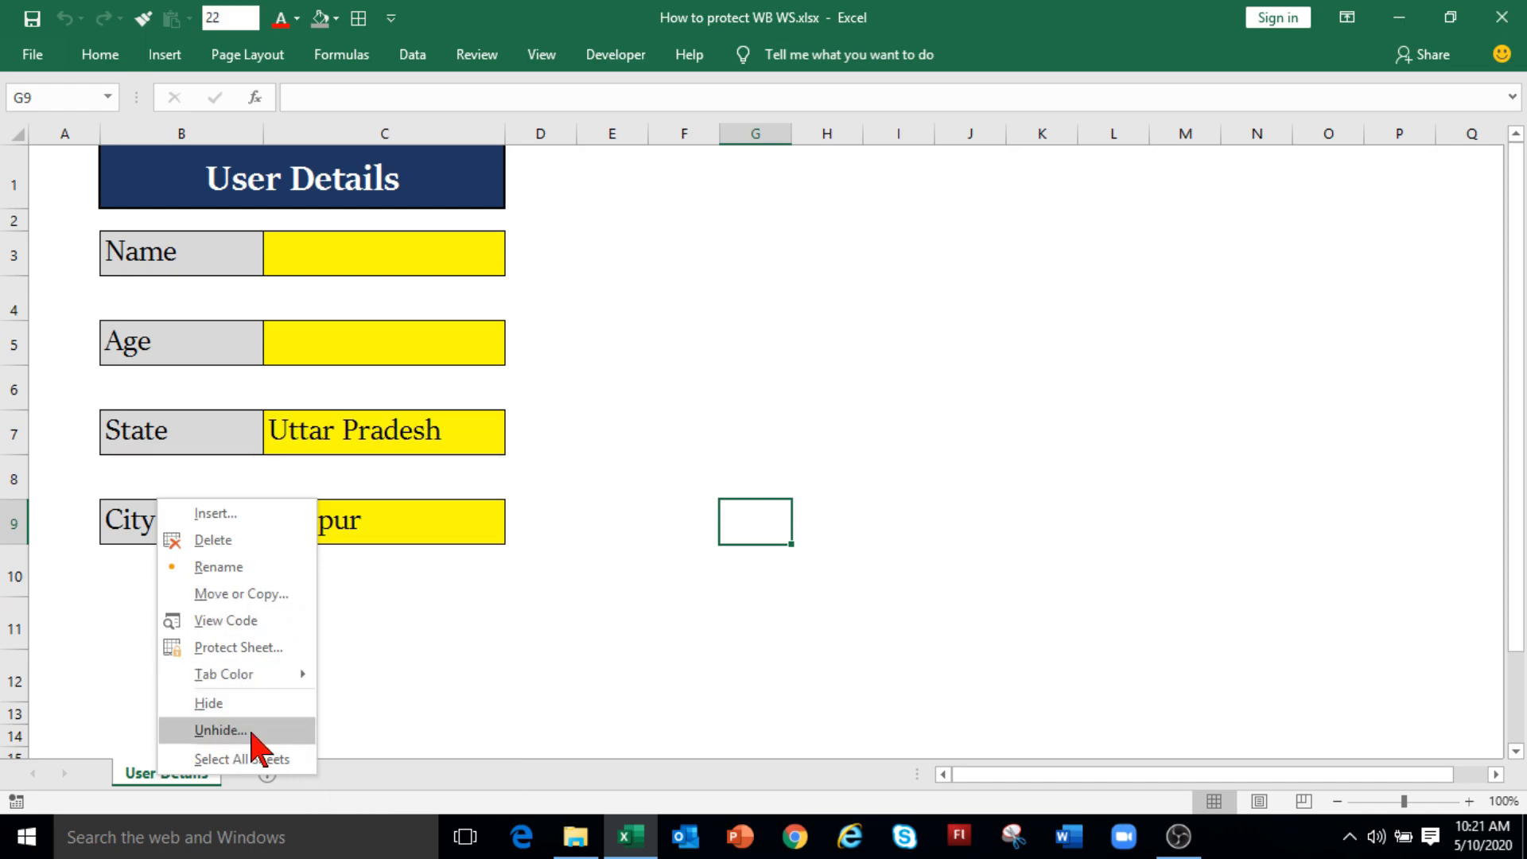
{"action": "left_click", "coordinate": [369, 683]}
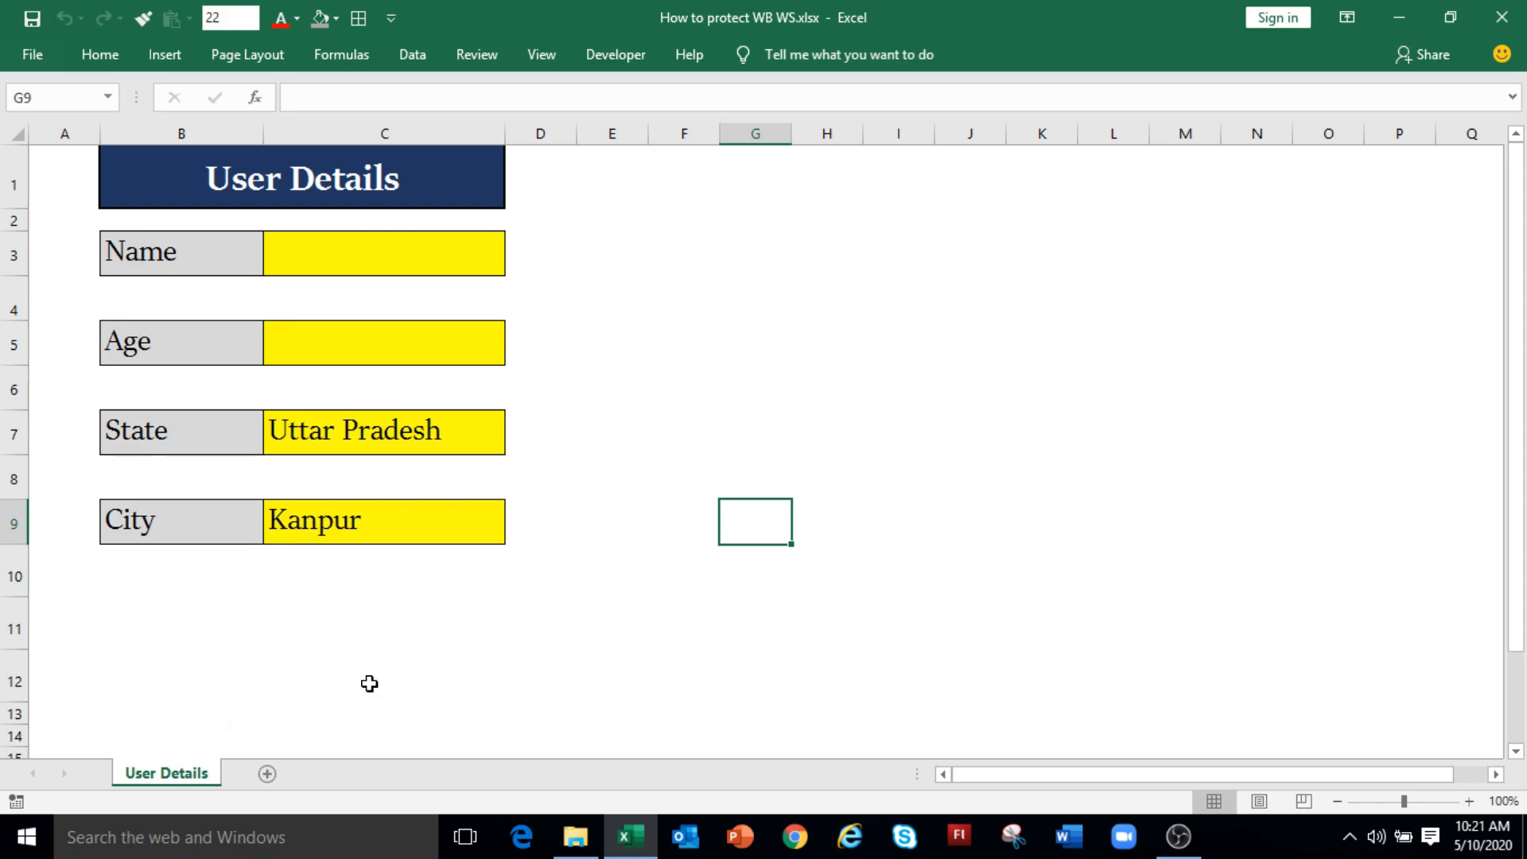
{"action": "left_click", "coordinate": [268, 783]}
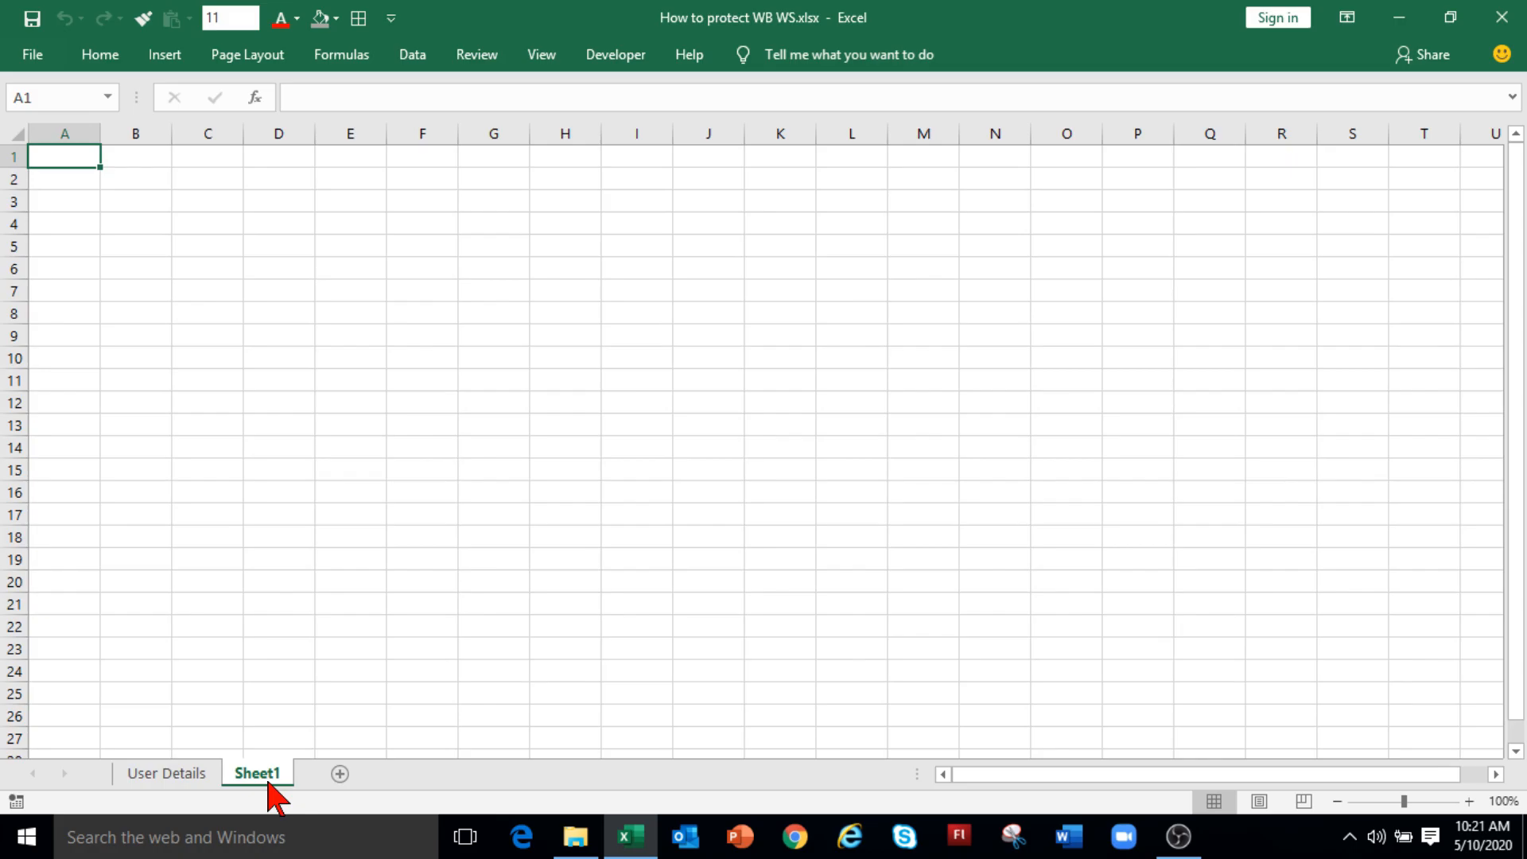
{"action": "right_click", "coordinate": [265, 776]}
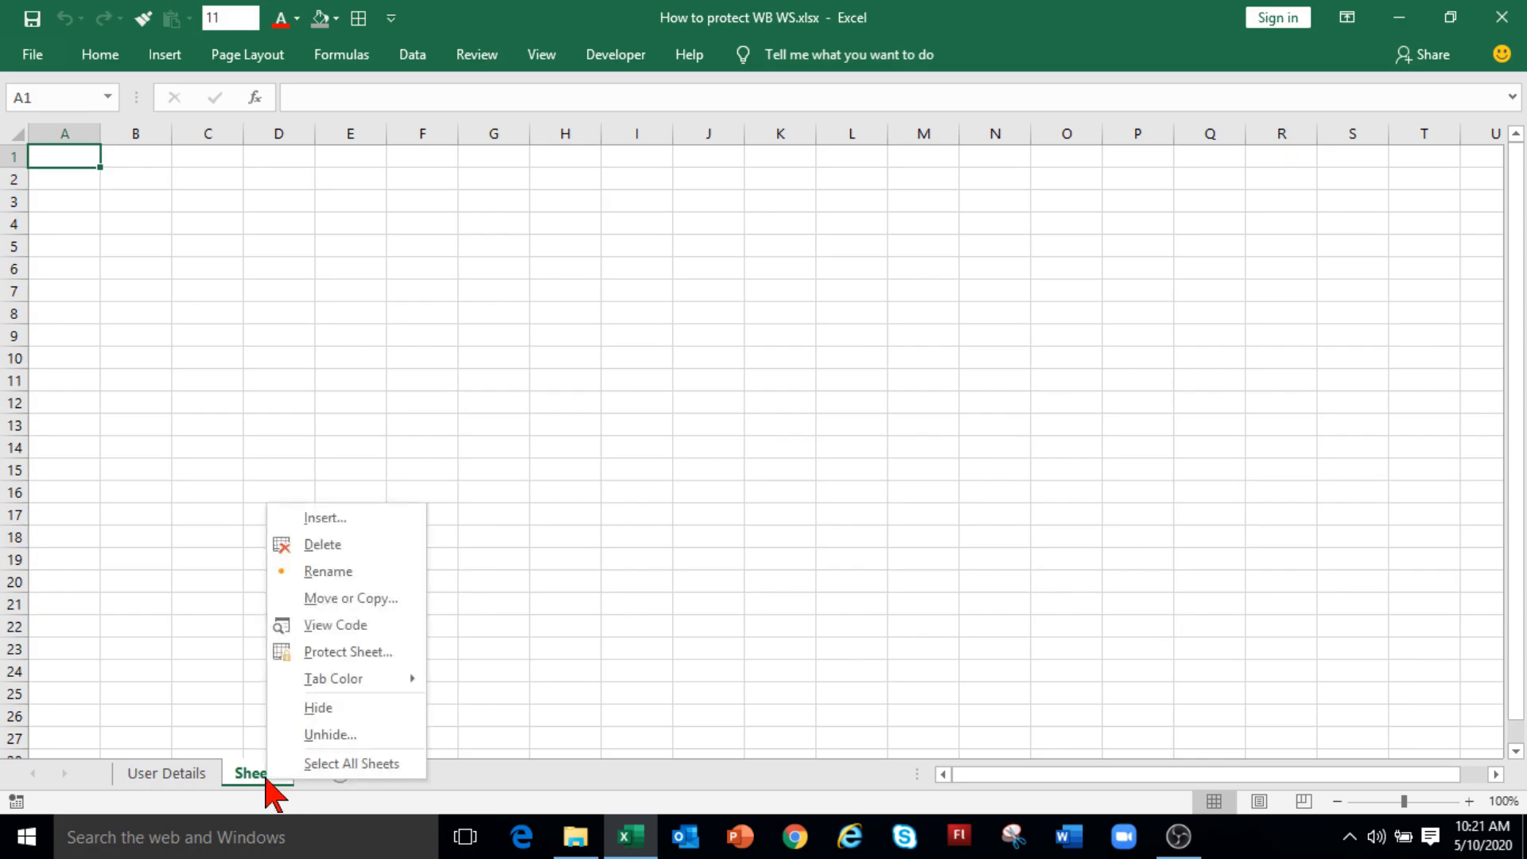
{"action": "left_click", "coordinate": [320, 541]}
{"action": "left_click", "coordinate": [101, 56]}
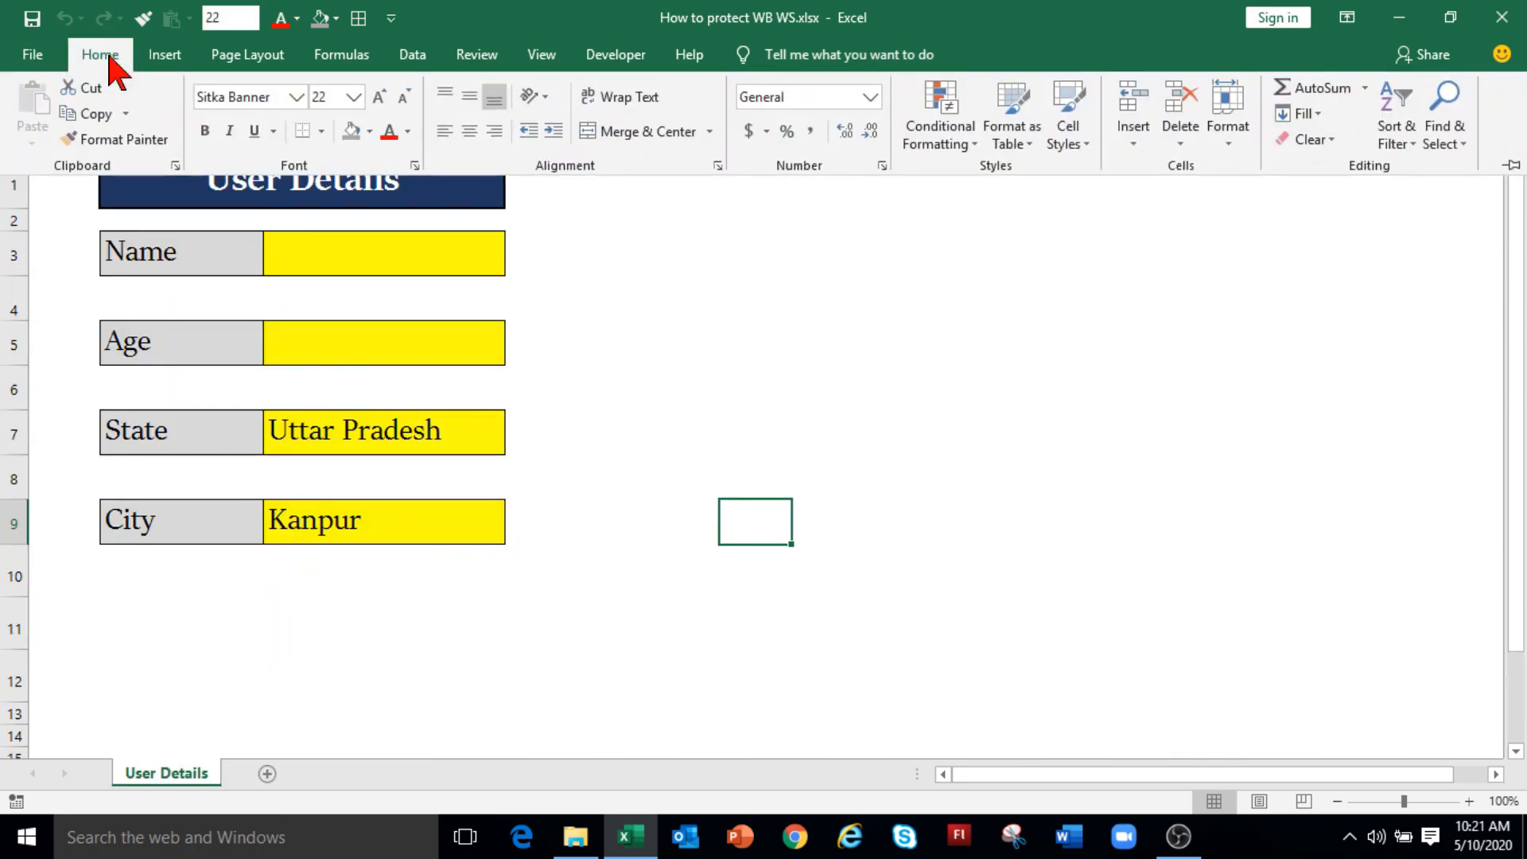
{"action": "left_click", "coordinate": [1133, 145]}
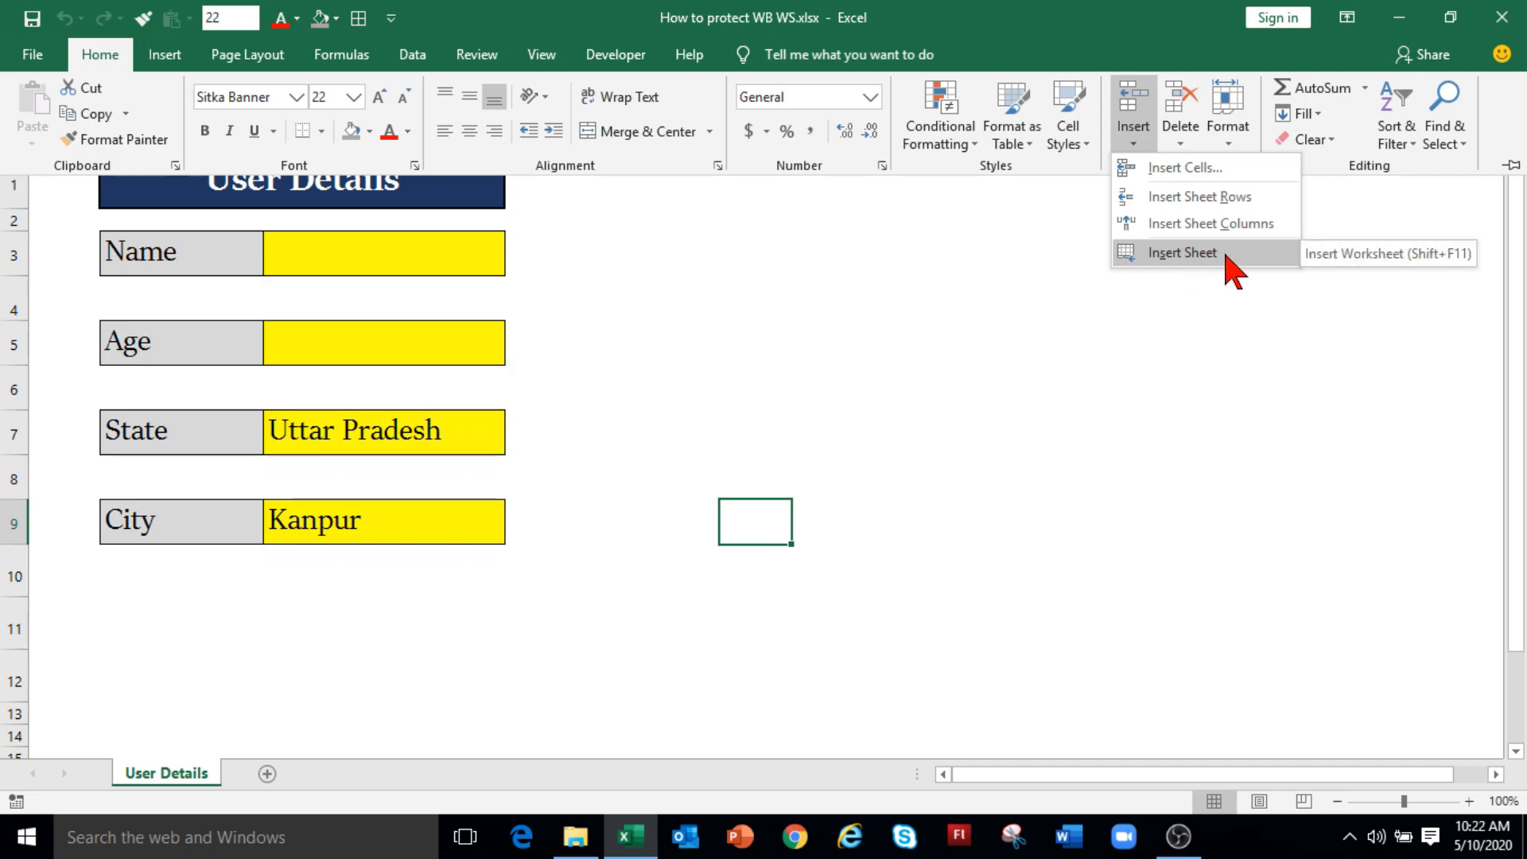
{"action": "left_click", "coordinate": [1182, 143]}
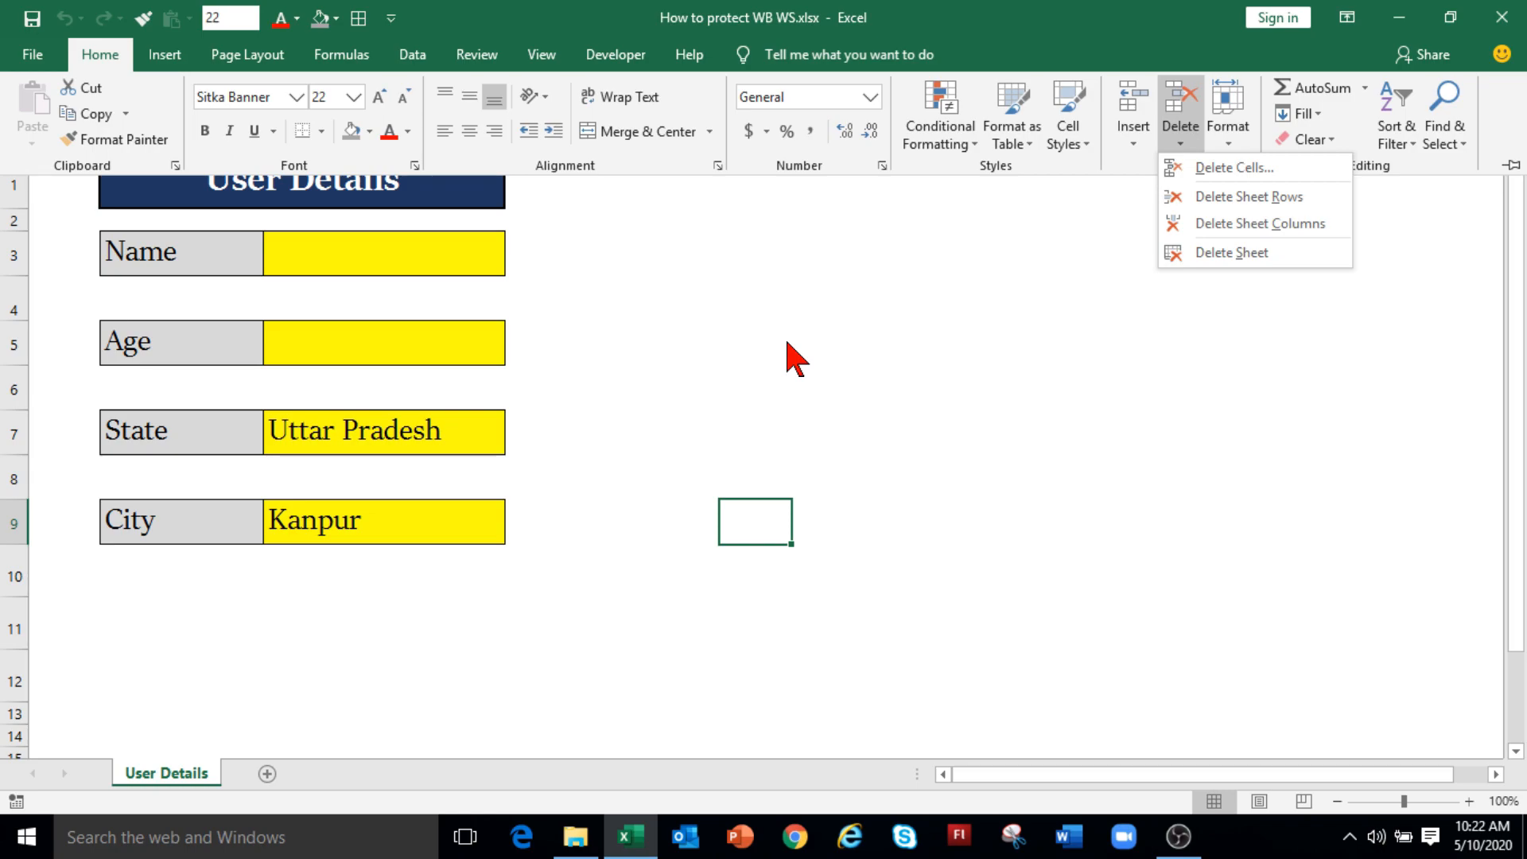
{"action": "key", "text": "Escape"}
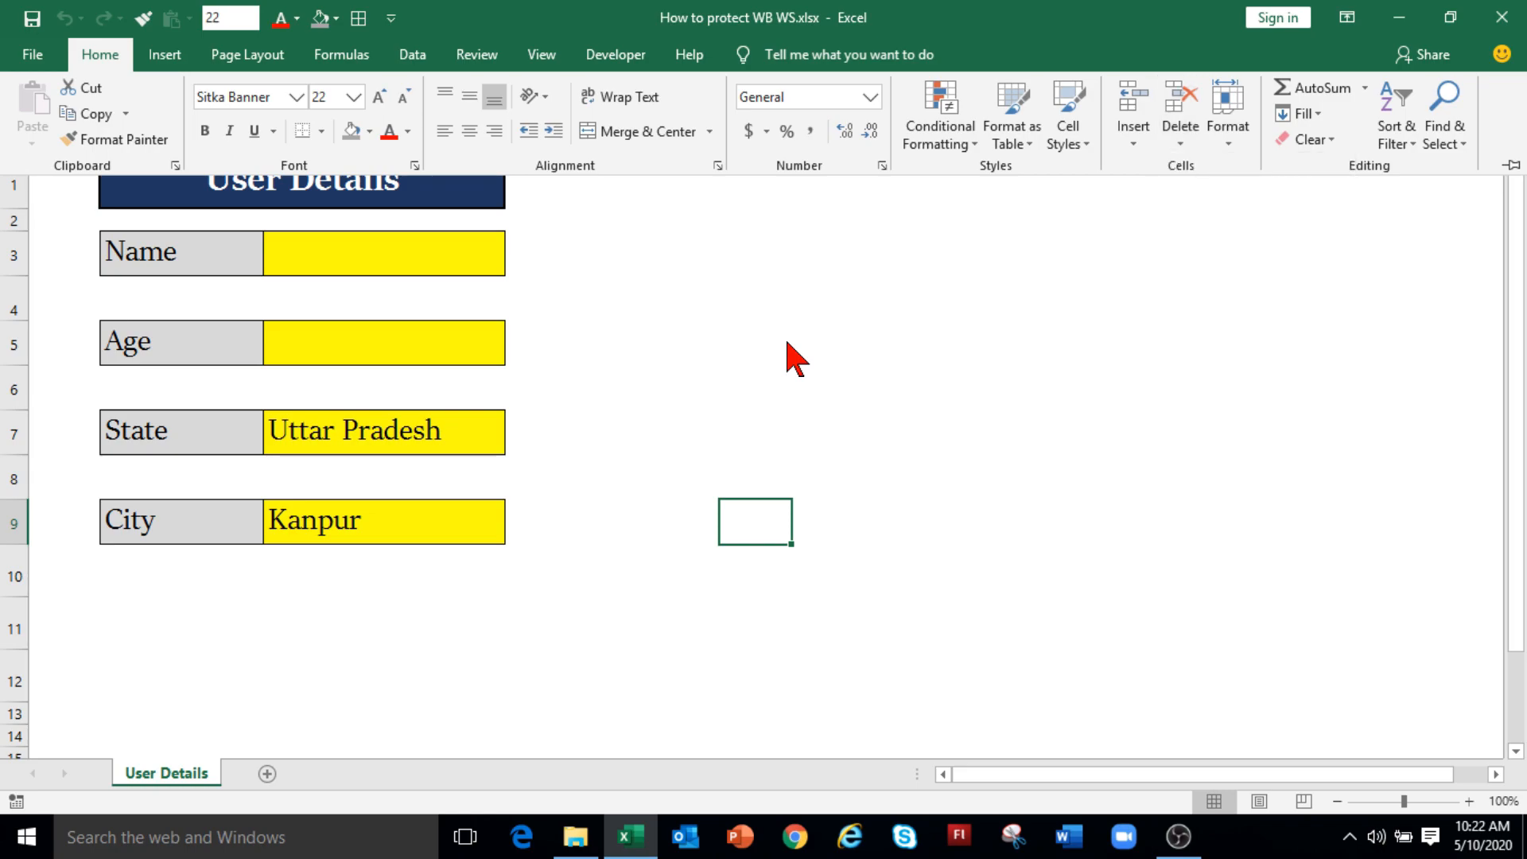
{"action": "key", "text": "Escape"}
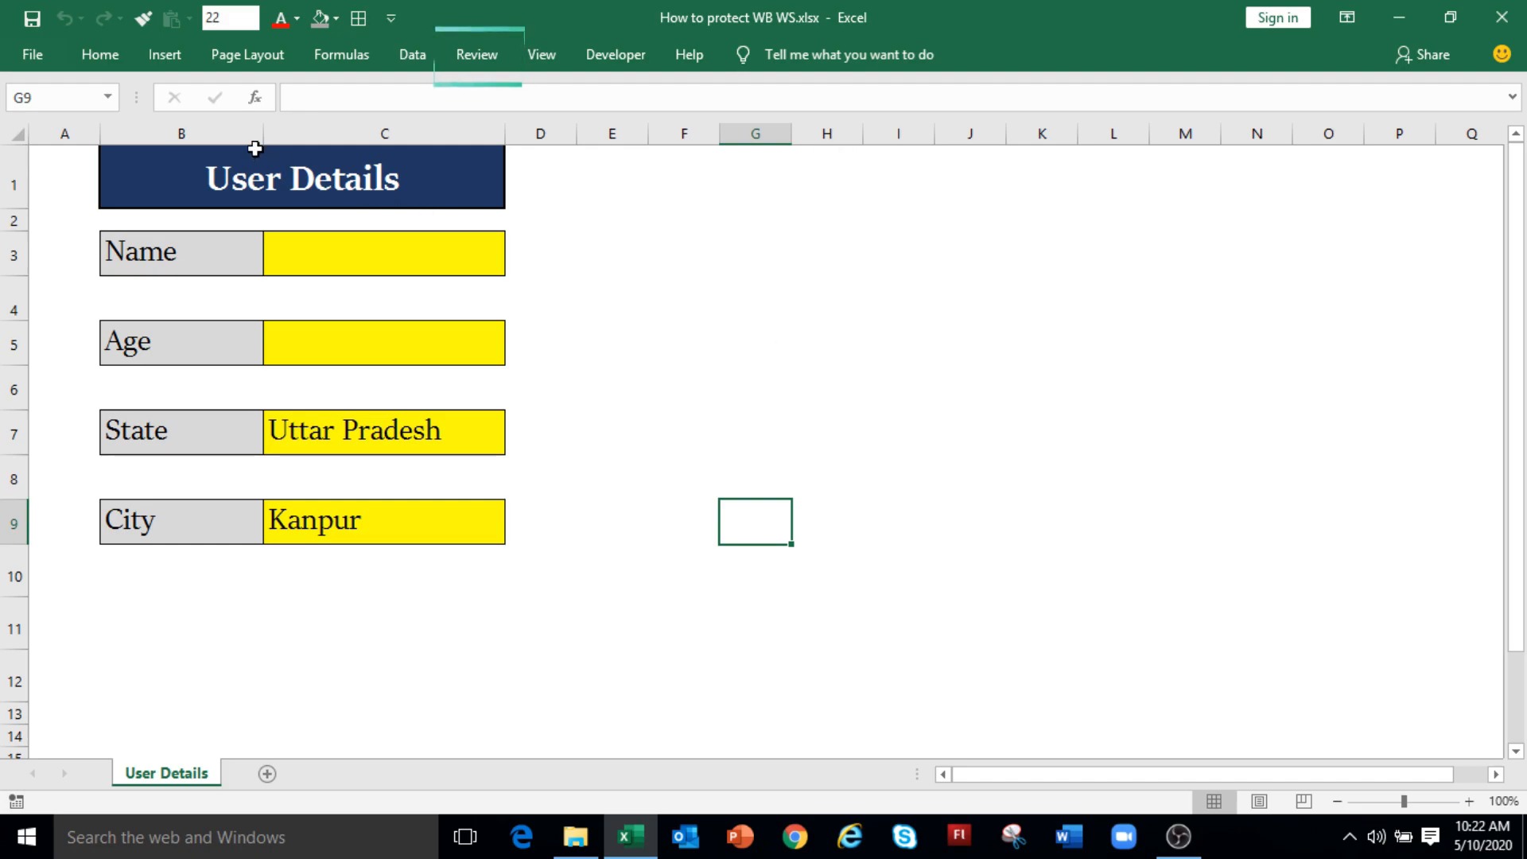
Step: Protect the workbook structure from the Review tab with a password, entered twice
{"action": "left_click", "coordinate": [471, 63]}
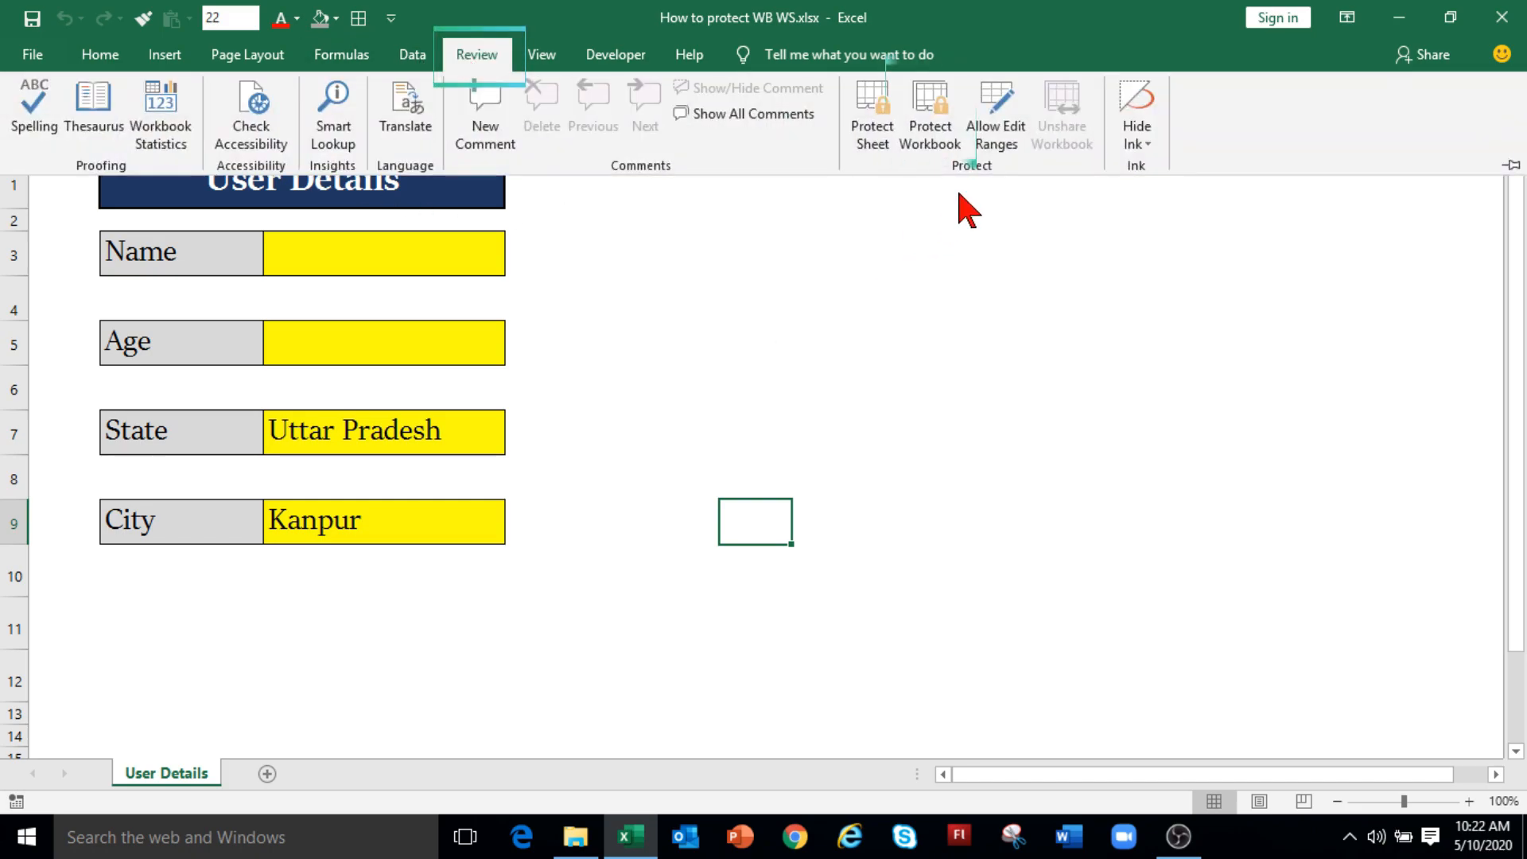
{"action": "left_click", "coordinate": [928, 143]}
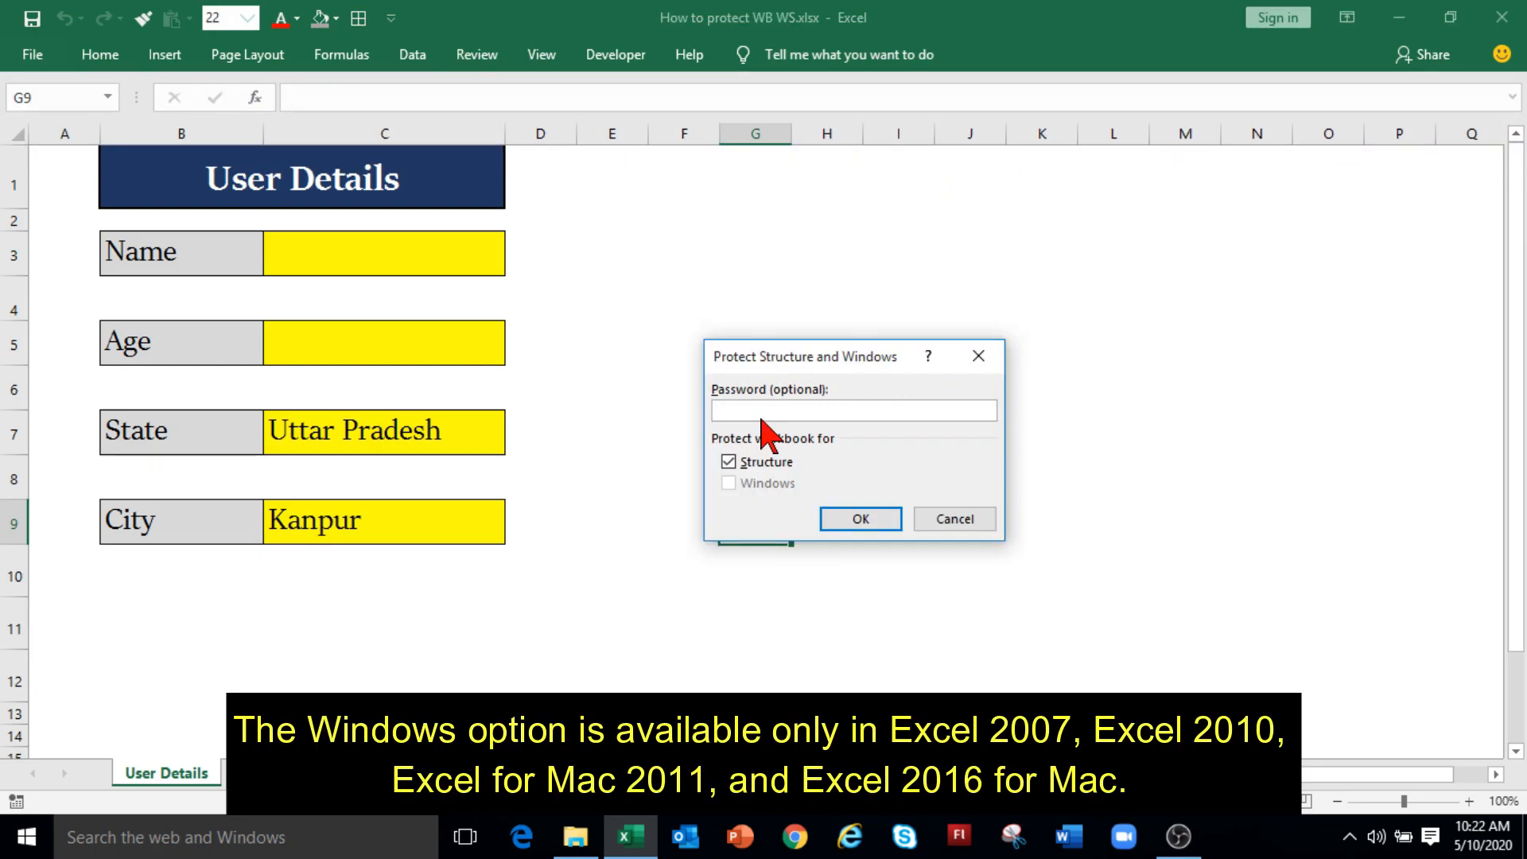
{"action": "type", "text": "12345"}
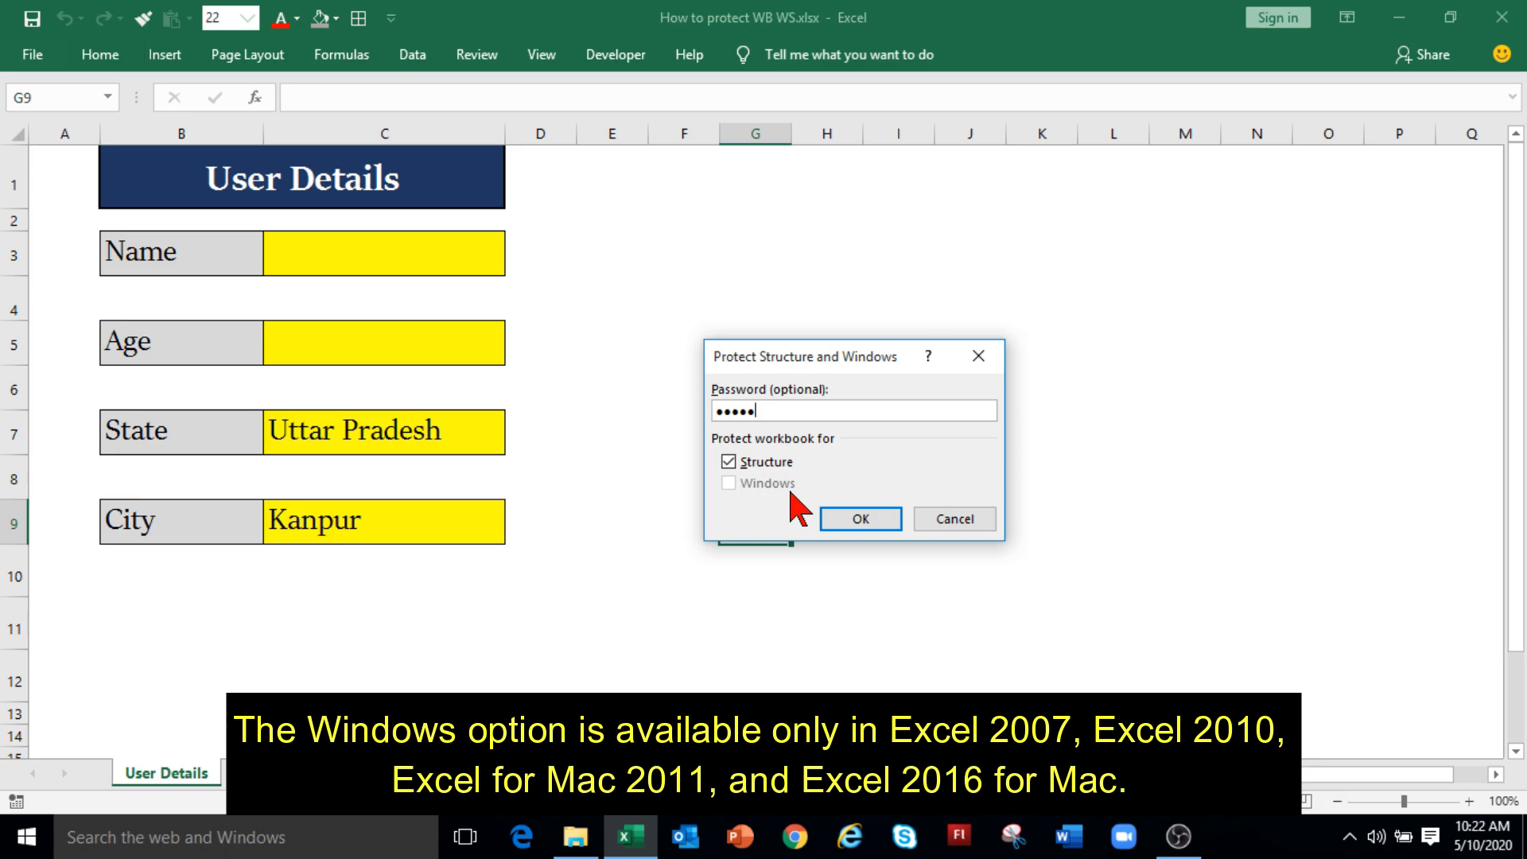
{"action": "left_click", "coordinate": [860, 521]}
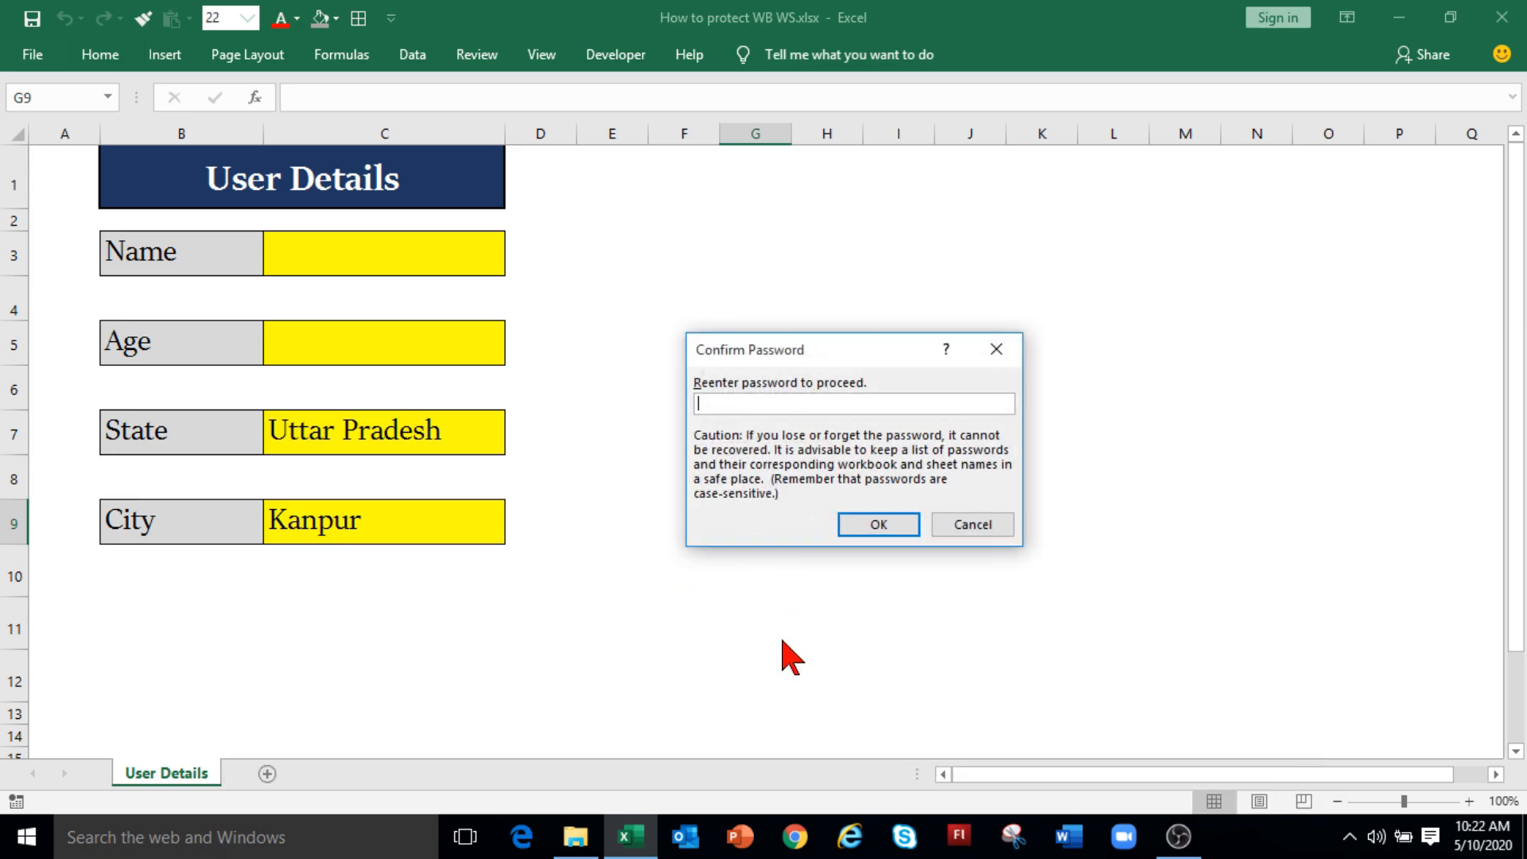
{"action": "type", "text": "12345"}
{"action": "left_click", "coordinate": [903, 528]}
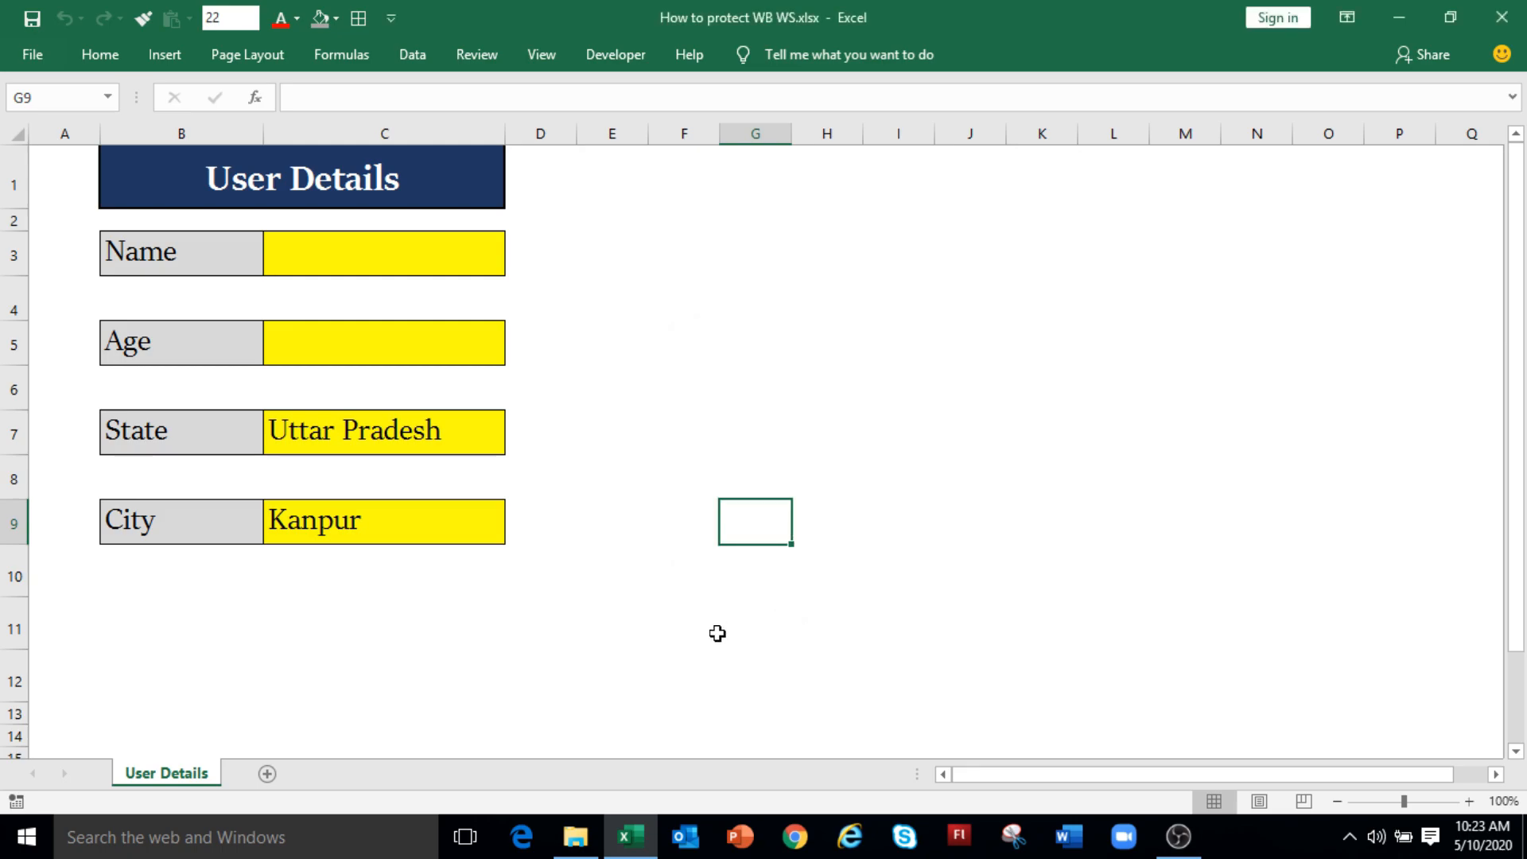
Step: Check that the tab menu's and Home Insert/Delete sheet commands are greyed out
{"action": "right_click", "coordinate": [184, 783]}
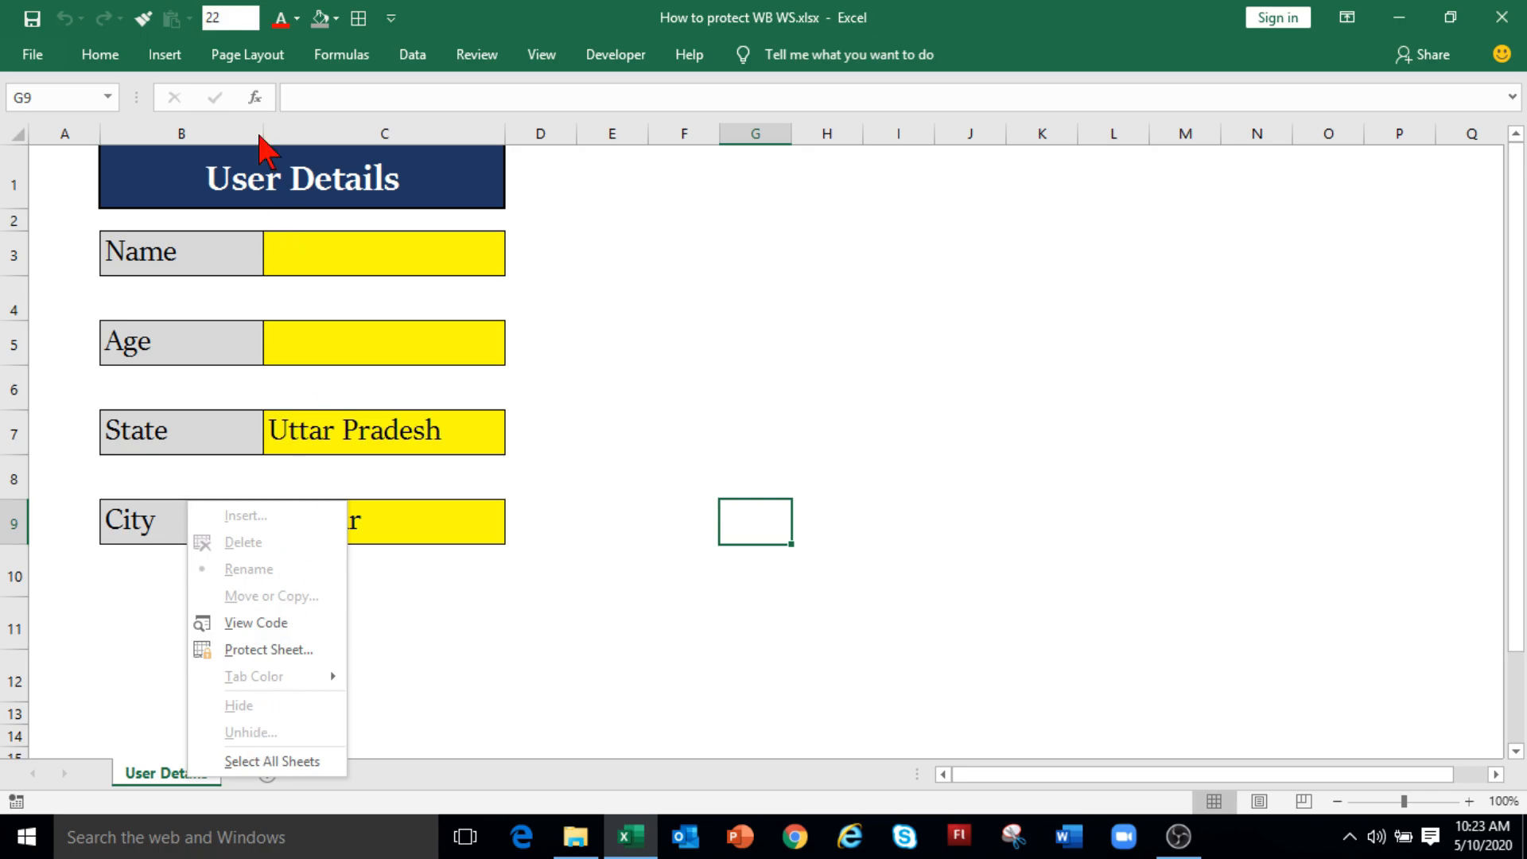
{"action": "left_click", "coordinate": [114, 63]}
{"action": "left_click", "coordinate": [114, 63]}
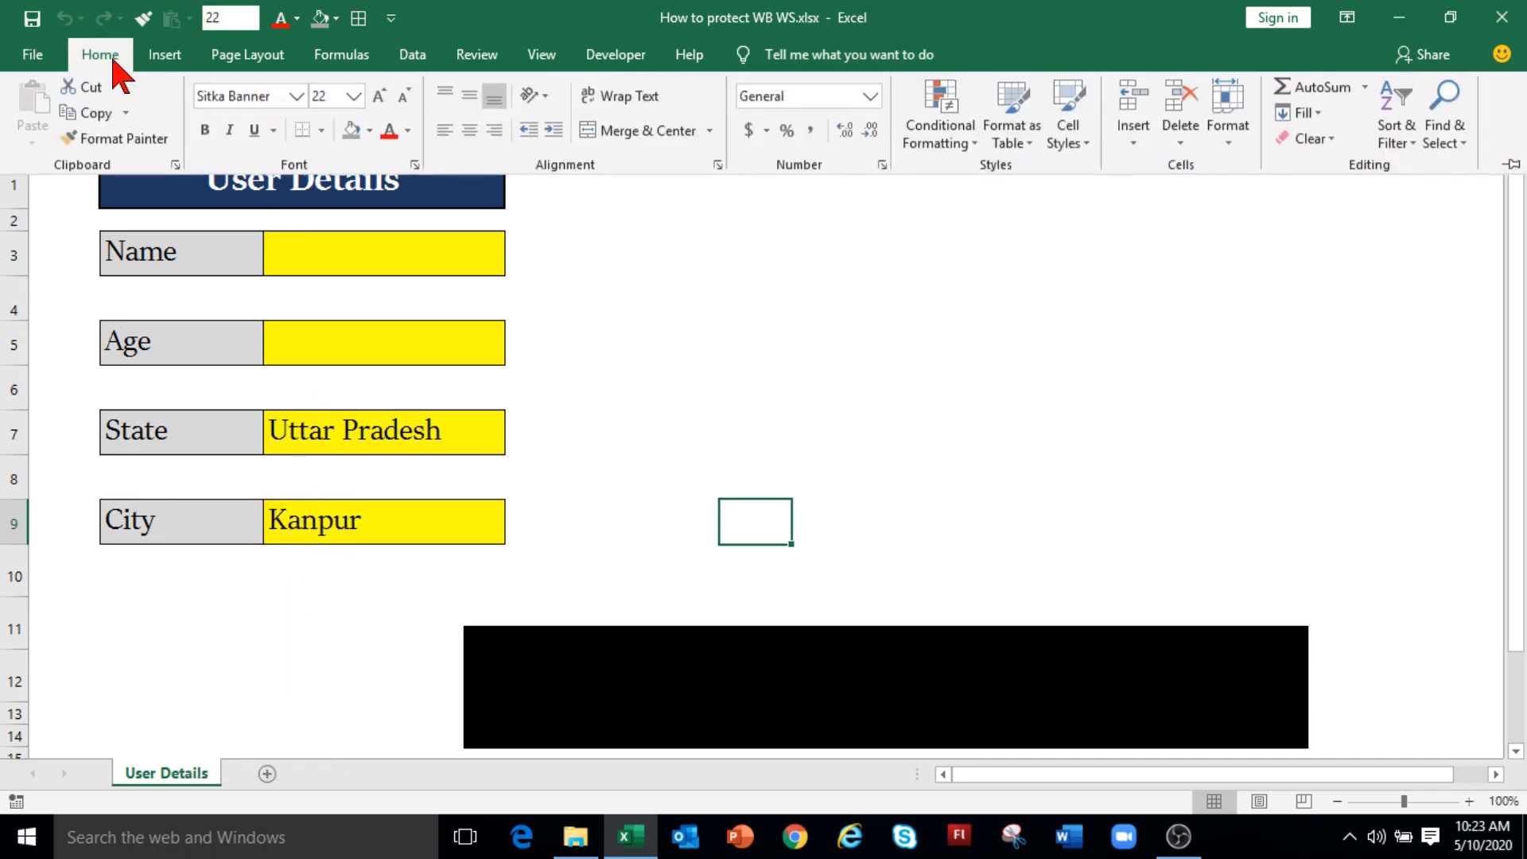
{"action": "left_click", "coordinate": [1134, 145]}
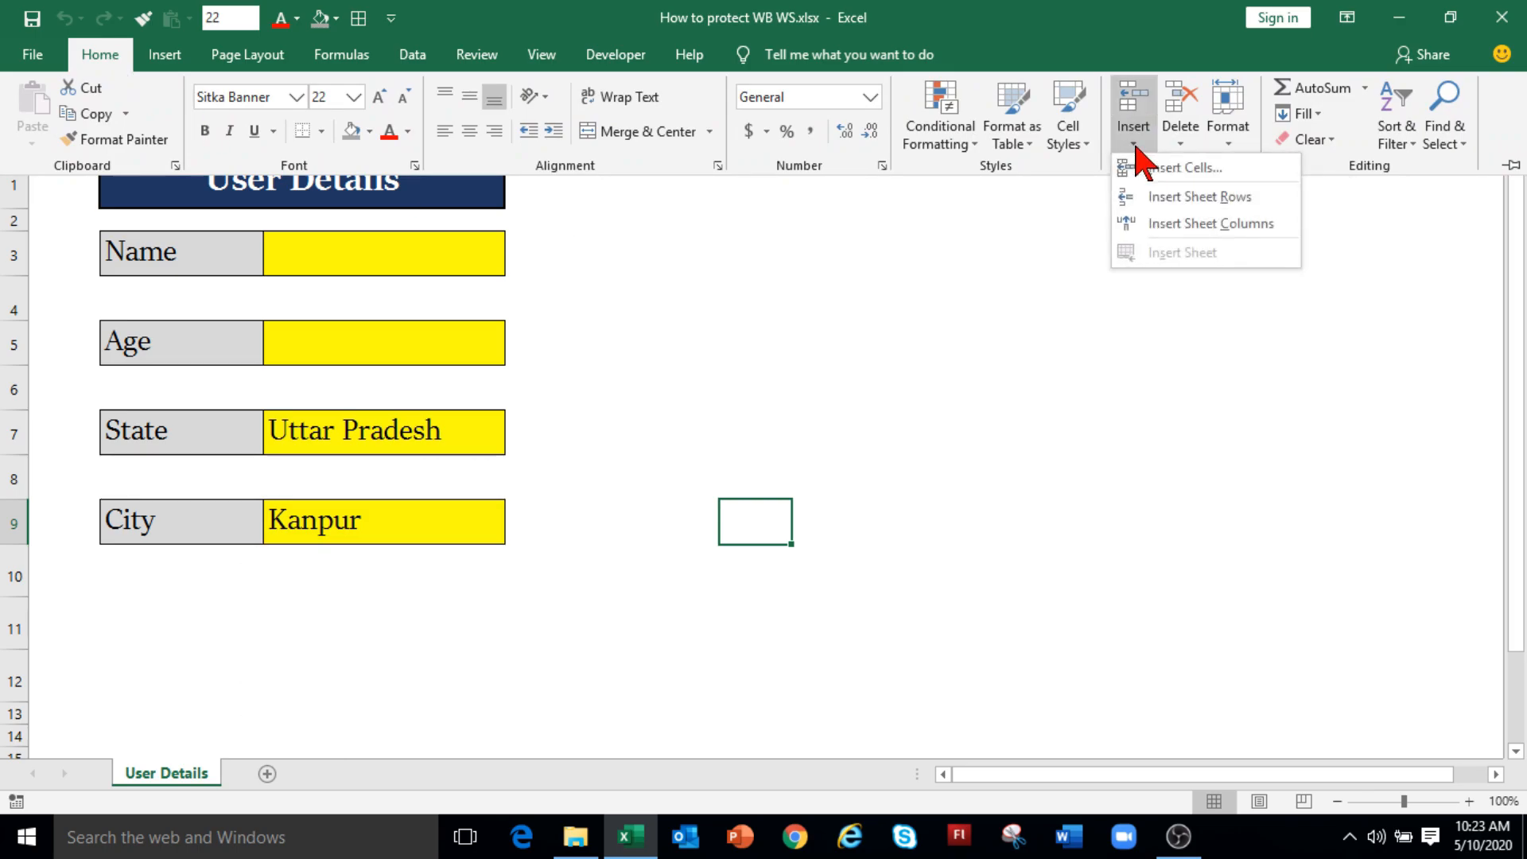
{"action": "left_click", "coordinate": [1181, 143]}
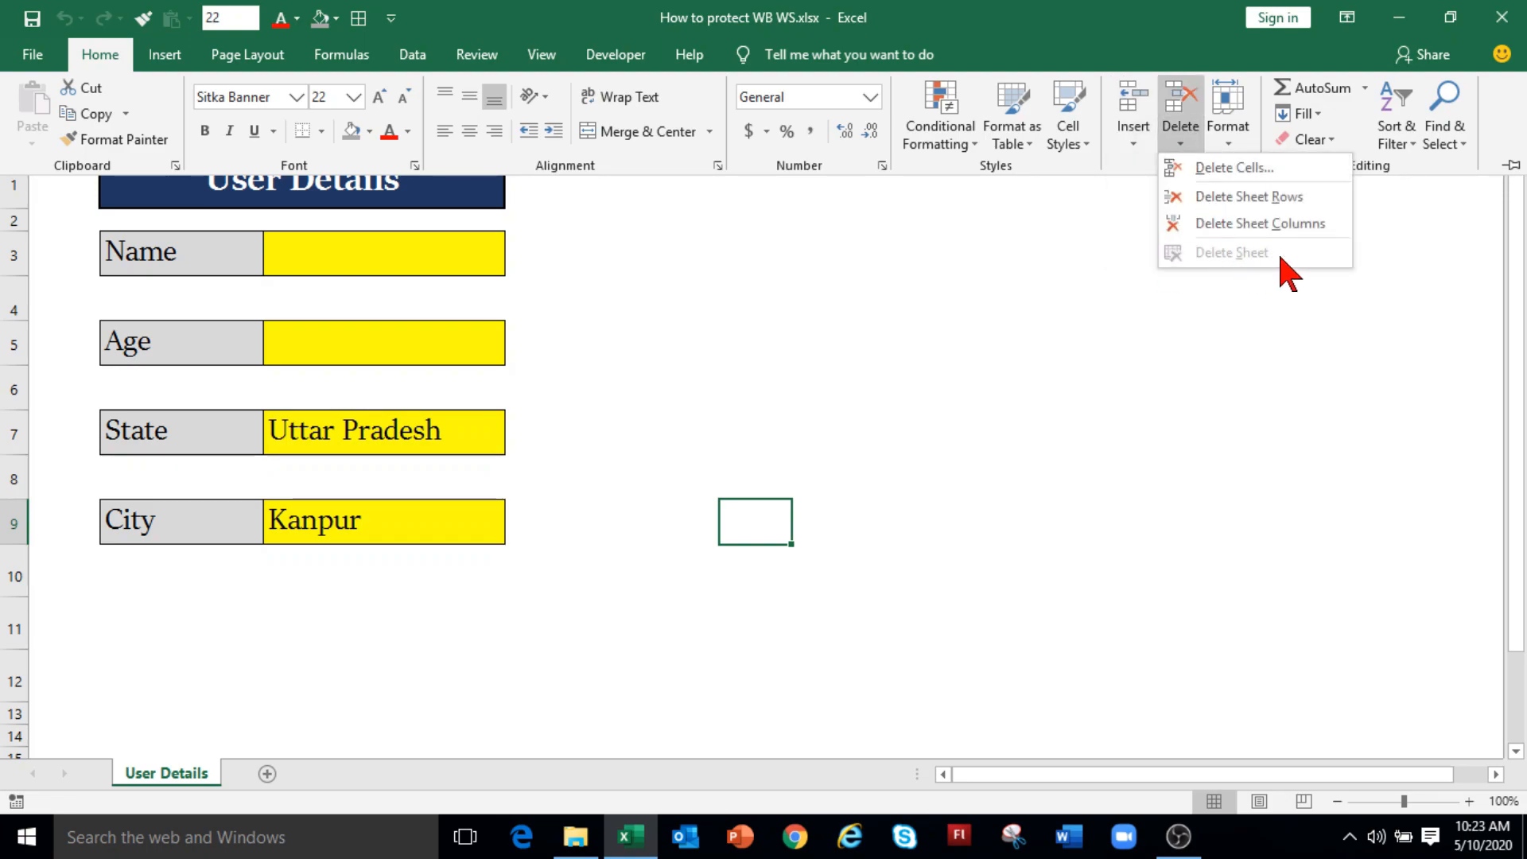
{"action": "left_click", "coordinate": [477, 54]}
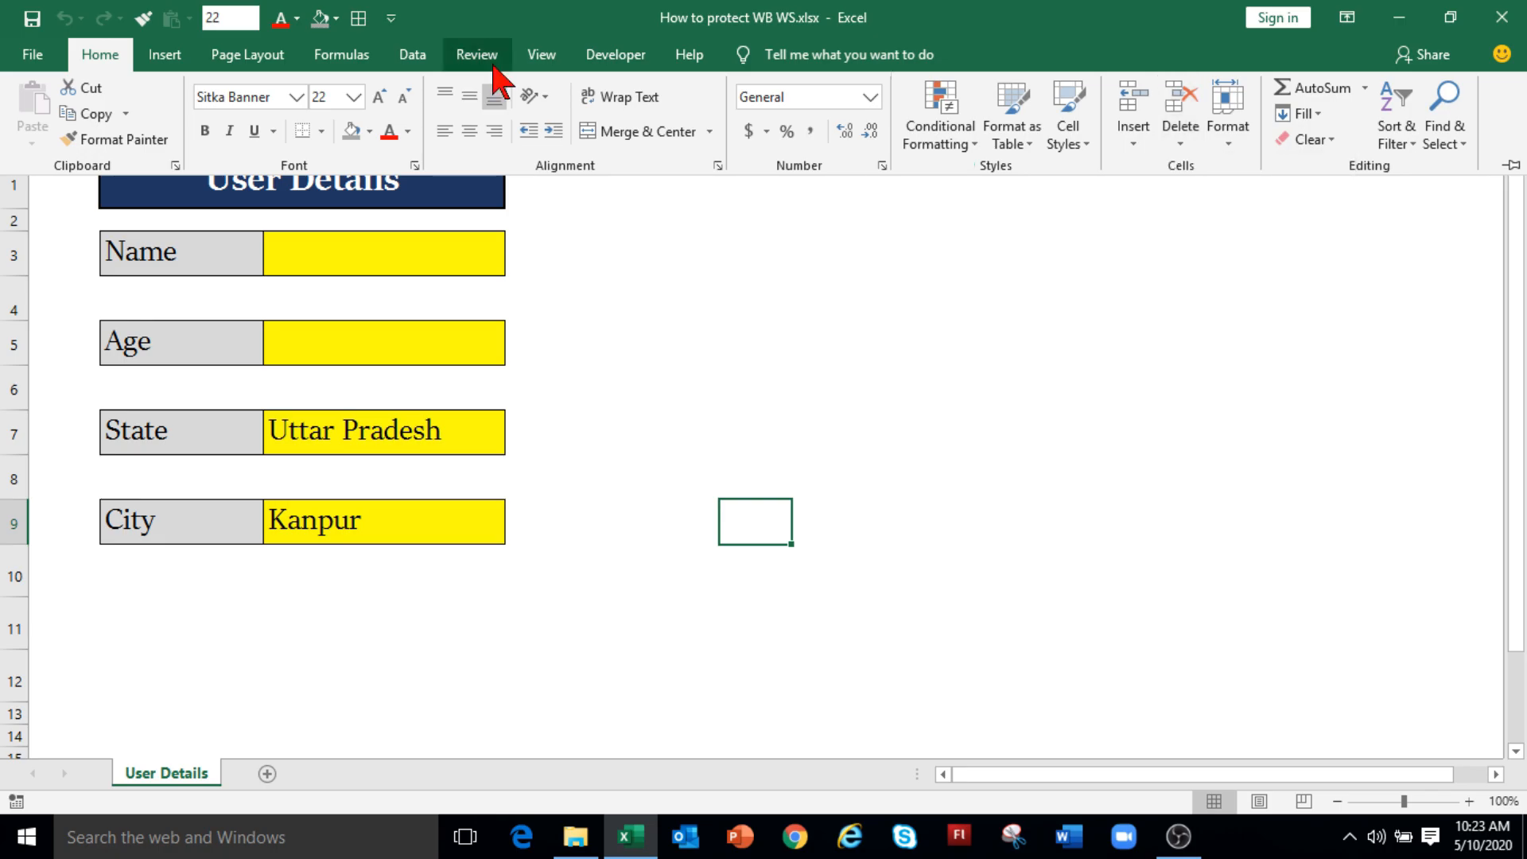
{"action": "left_click", "coordinate": [477, 54]}
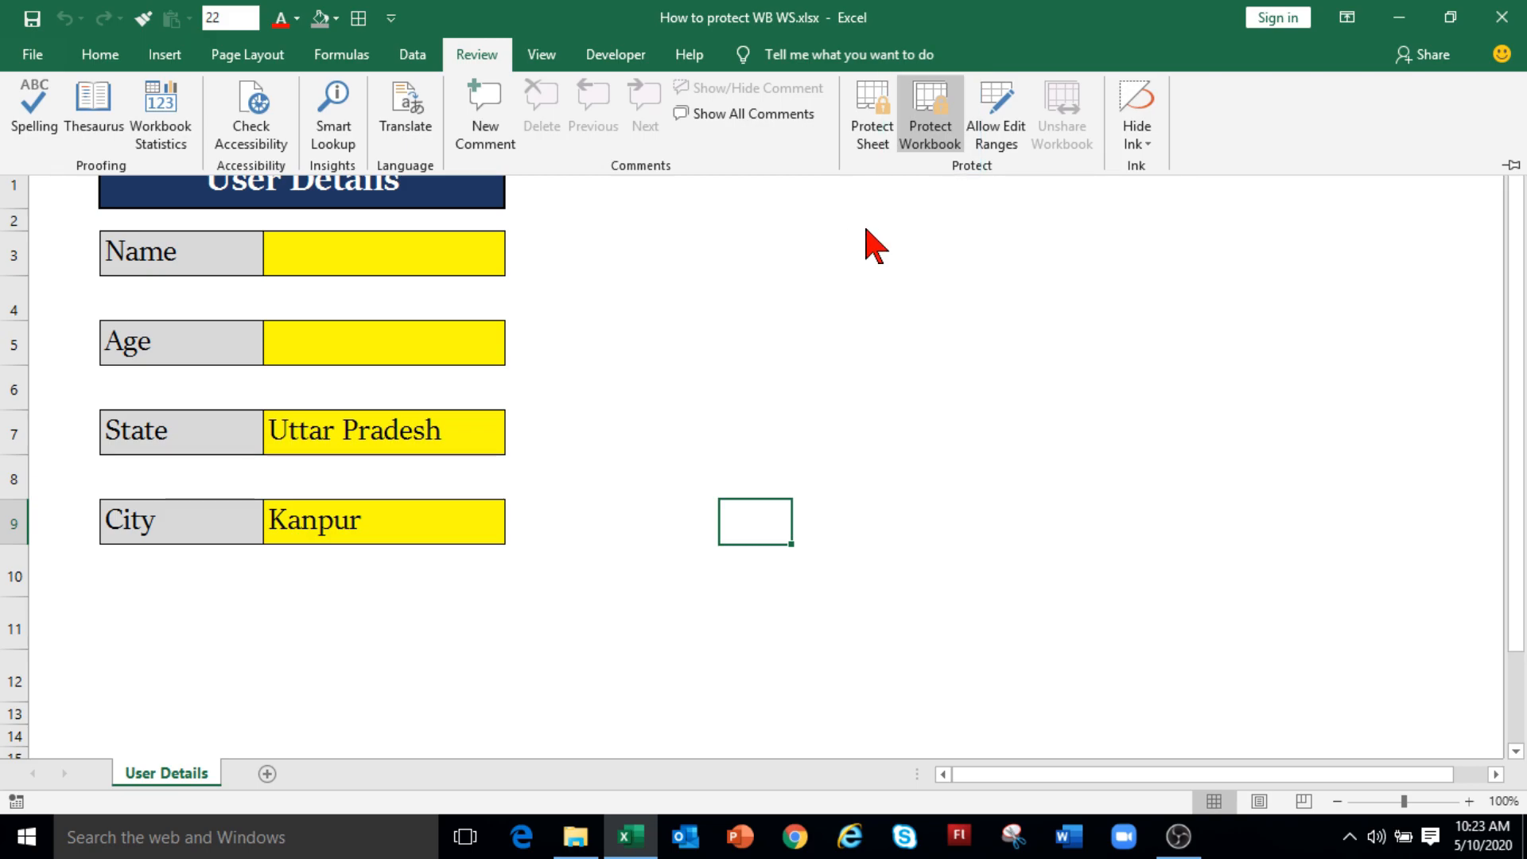
Step: Unprotect the workbook structure with its password and confirm the sheet tab actions are enabled
{"action": "left_click", "coordinate": [939, 143]}
{"action": "type", "text": "12345"}
{"action": "left_click", "coordinate": [860, 476]}
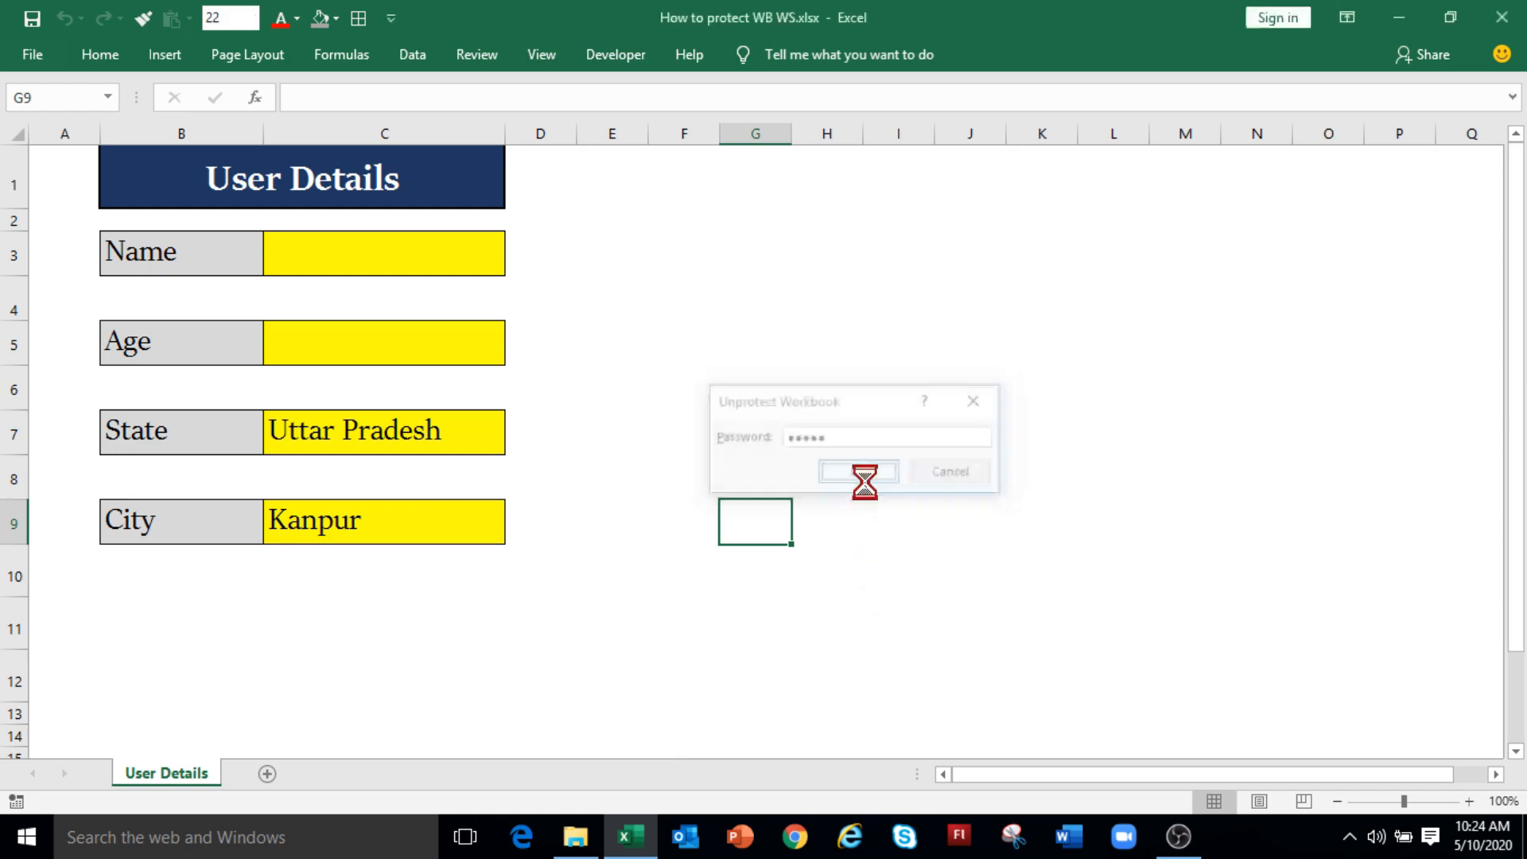
{"action": "right_click", "coordinate": [151, 771]}
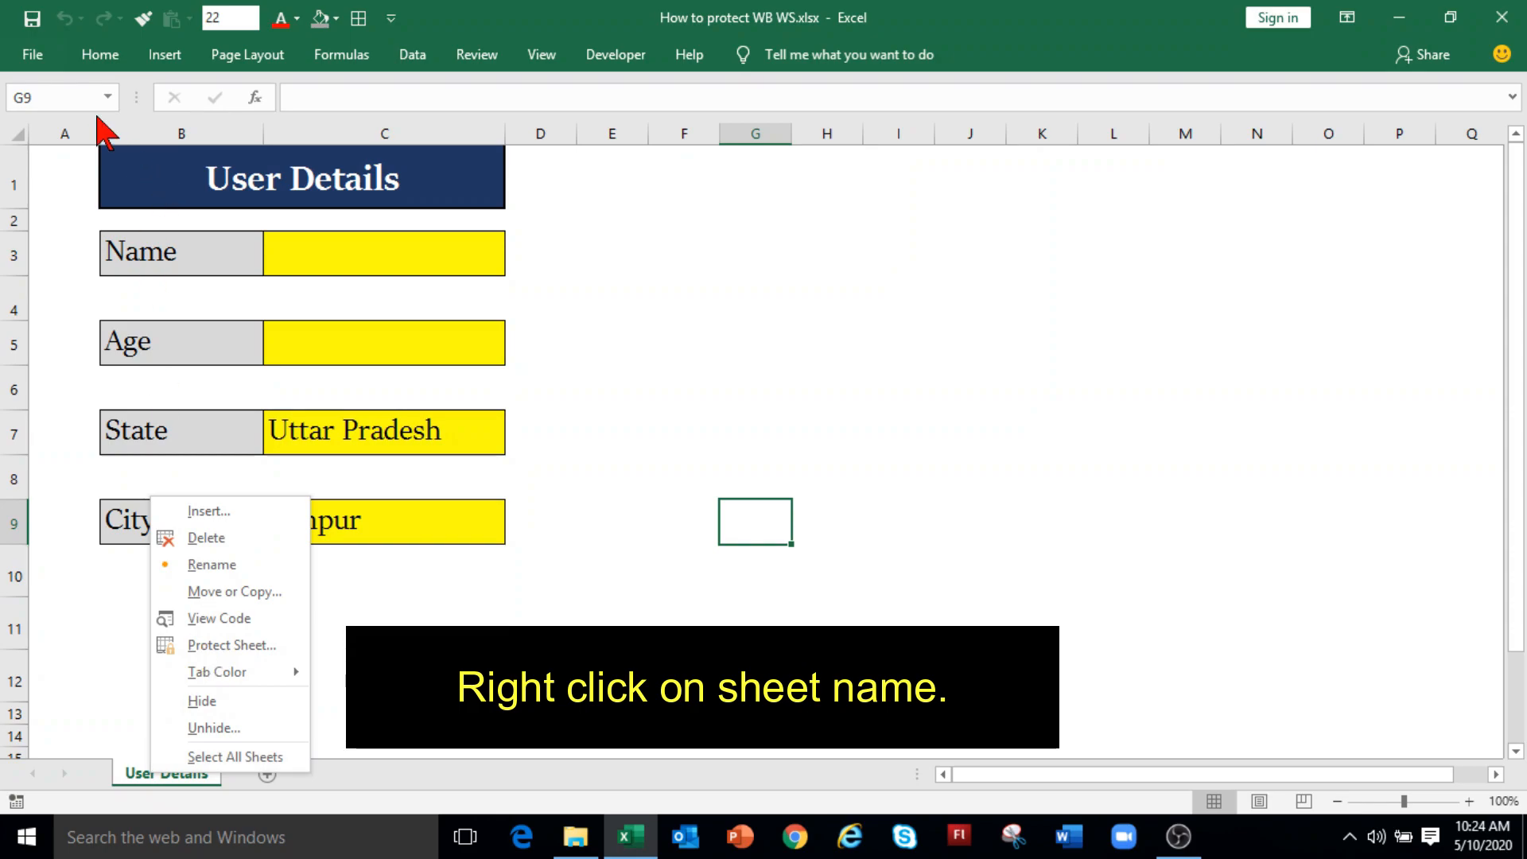
Step: Confirm the Home tab's Insert Sheet and Delete Sheet commands are enabled again
{"action": "left_click", "coordinate": [102, 57]}
{"action": "left_click", "coordinate": [101, 58]}
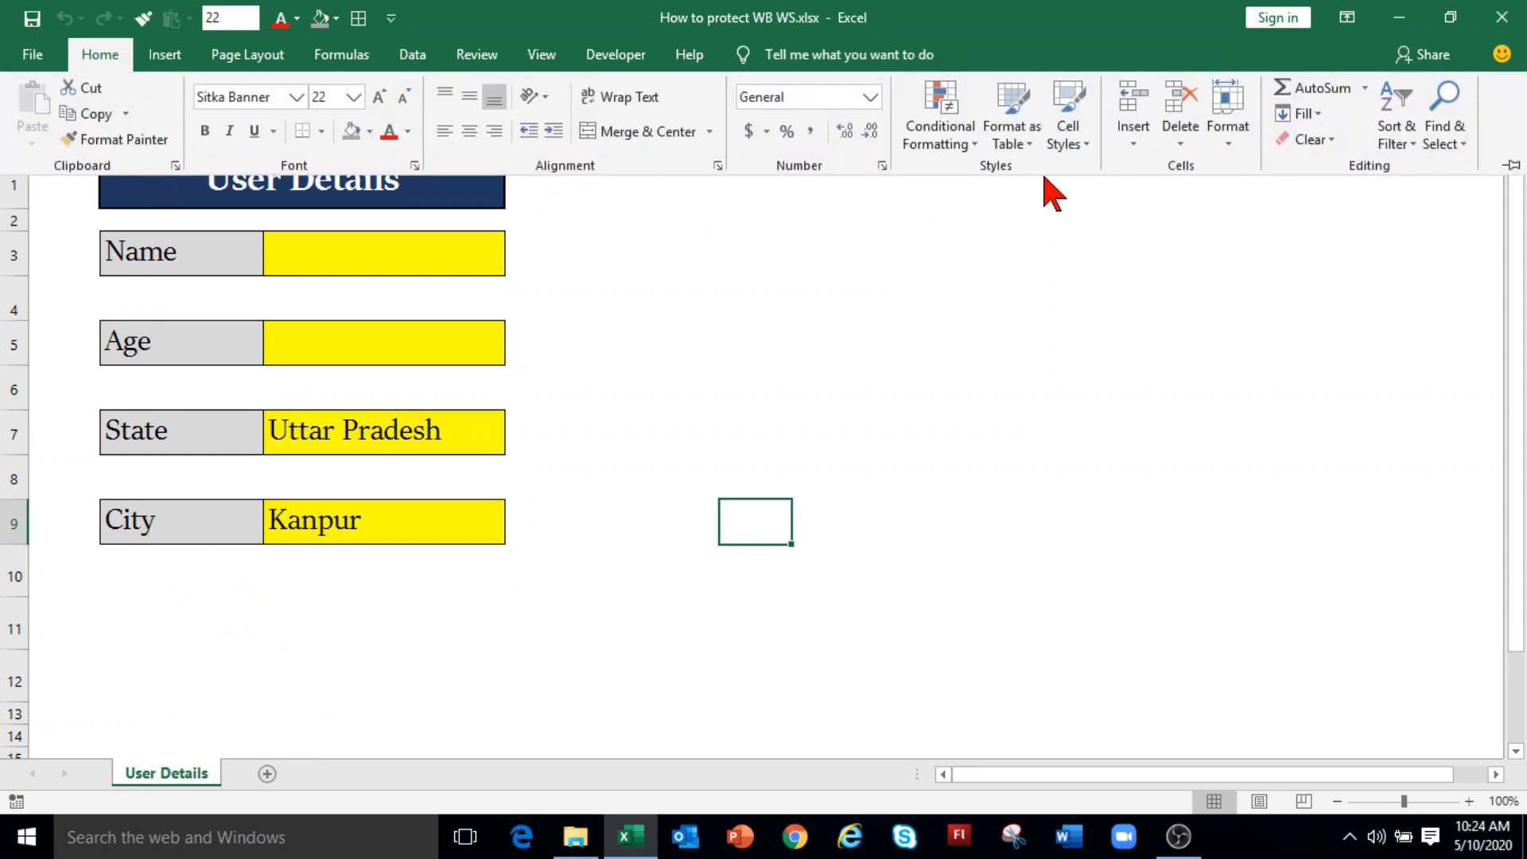
{"action": "left_click", "coordinate": [1139, 161]}
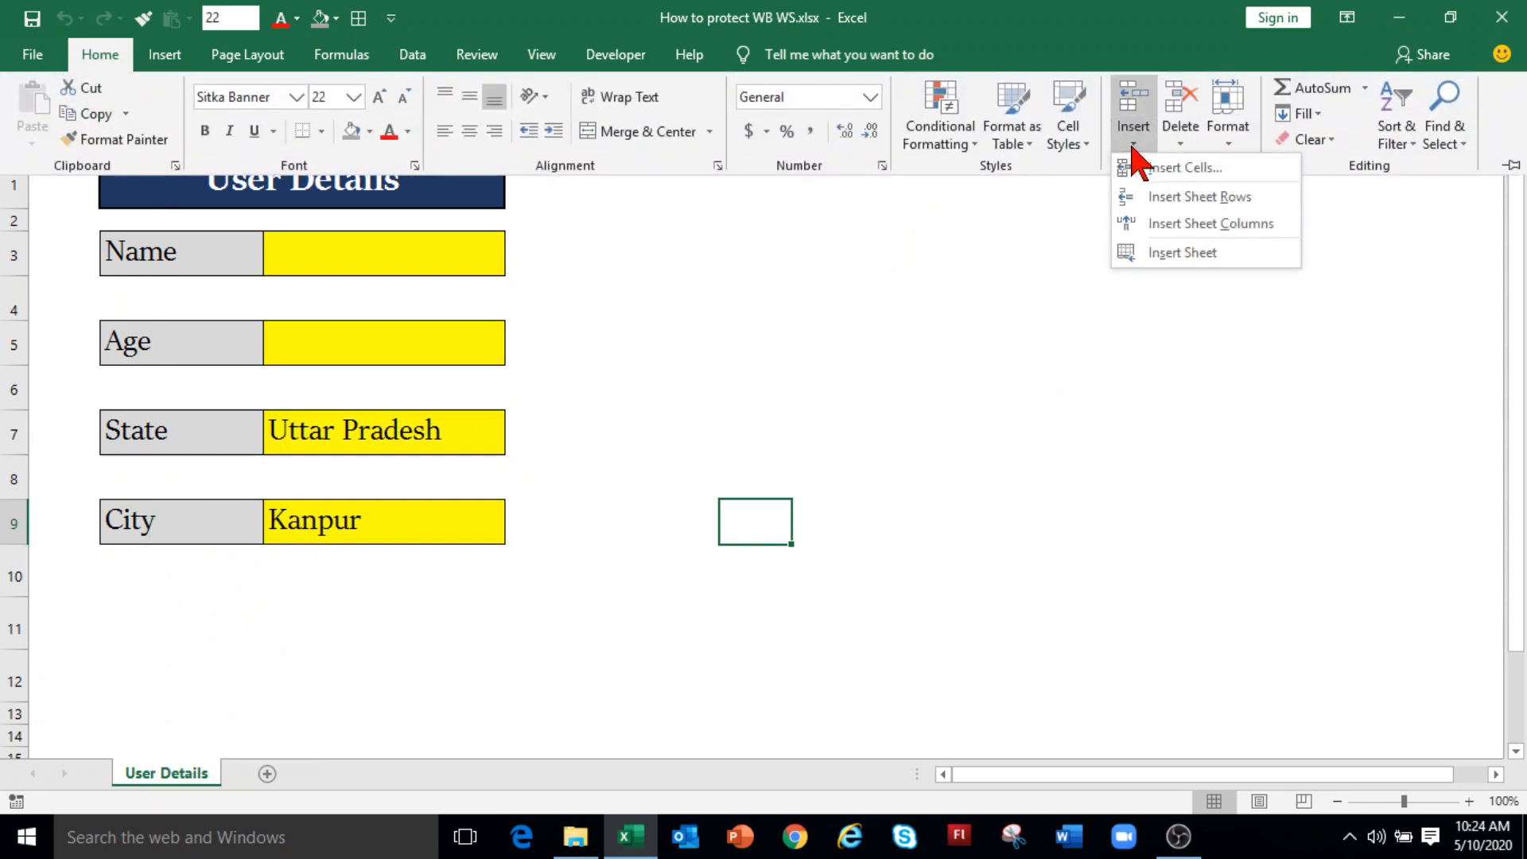
{"action": "left_click", "coordinate": [1183, 151]}
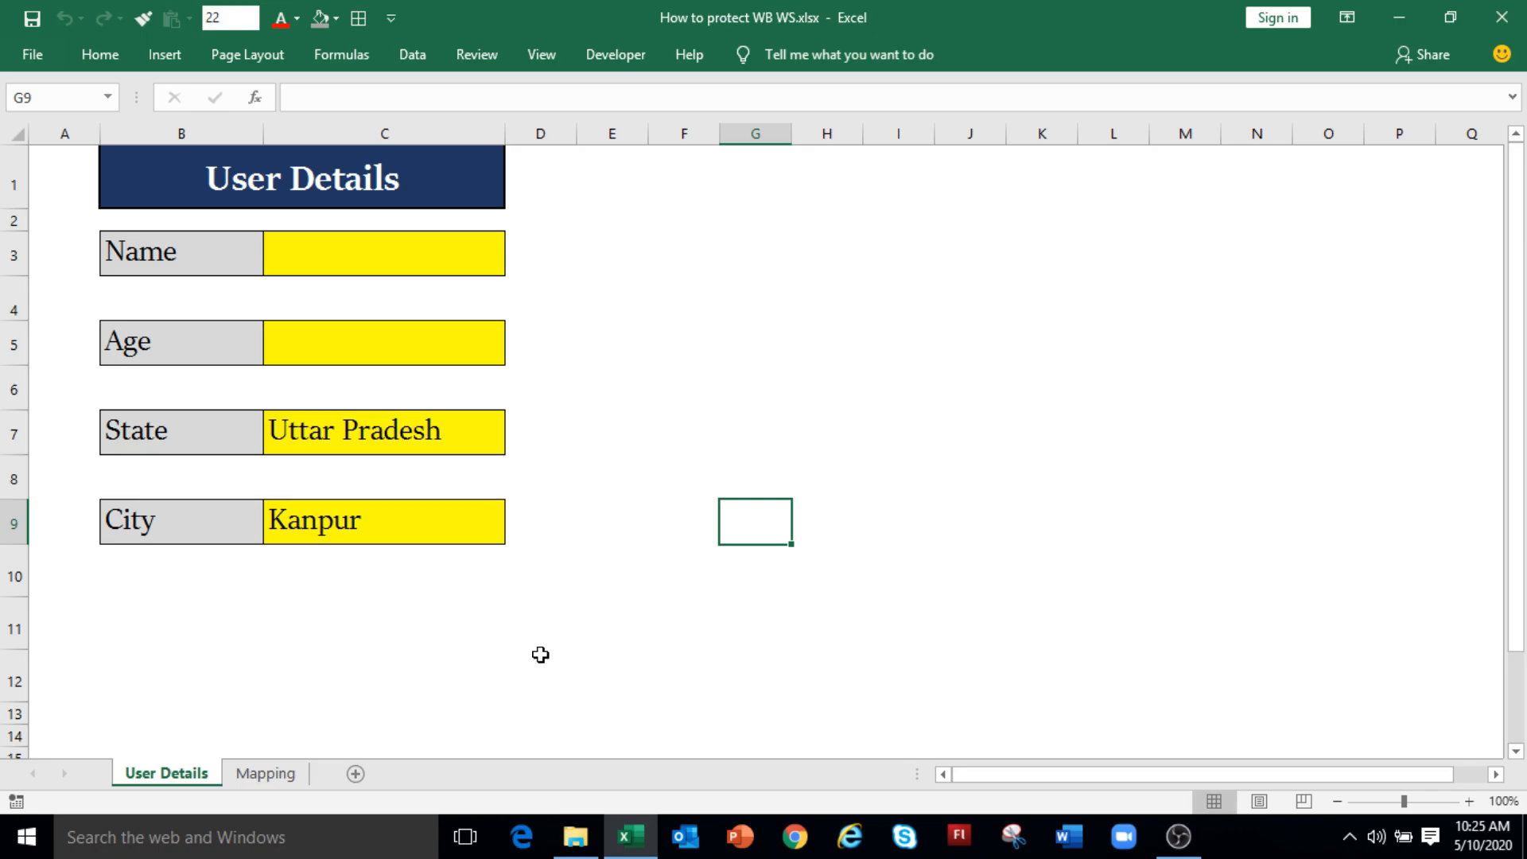
Step: Switch to the Mapping sheet and view its tab options without choosing any
{"action": "left_click", "coordinate": [265, 774]}
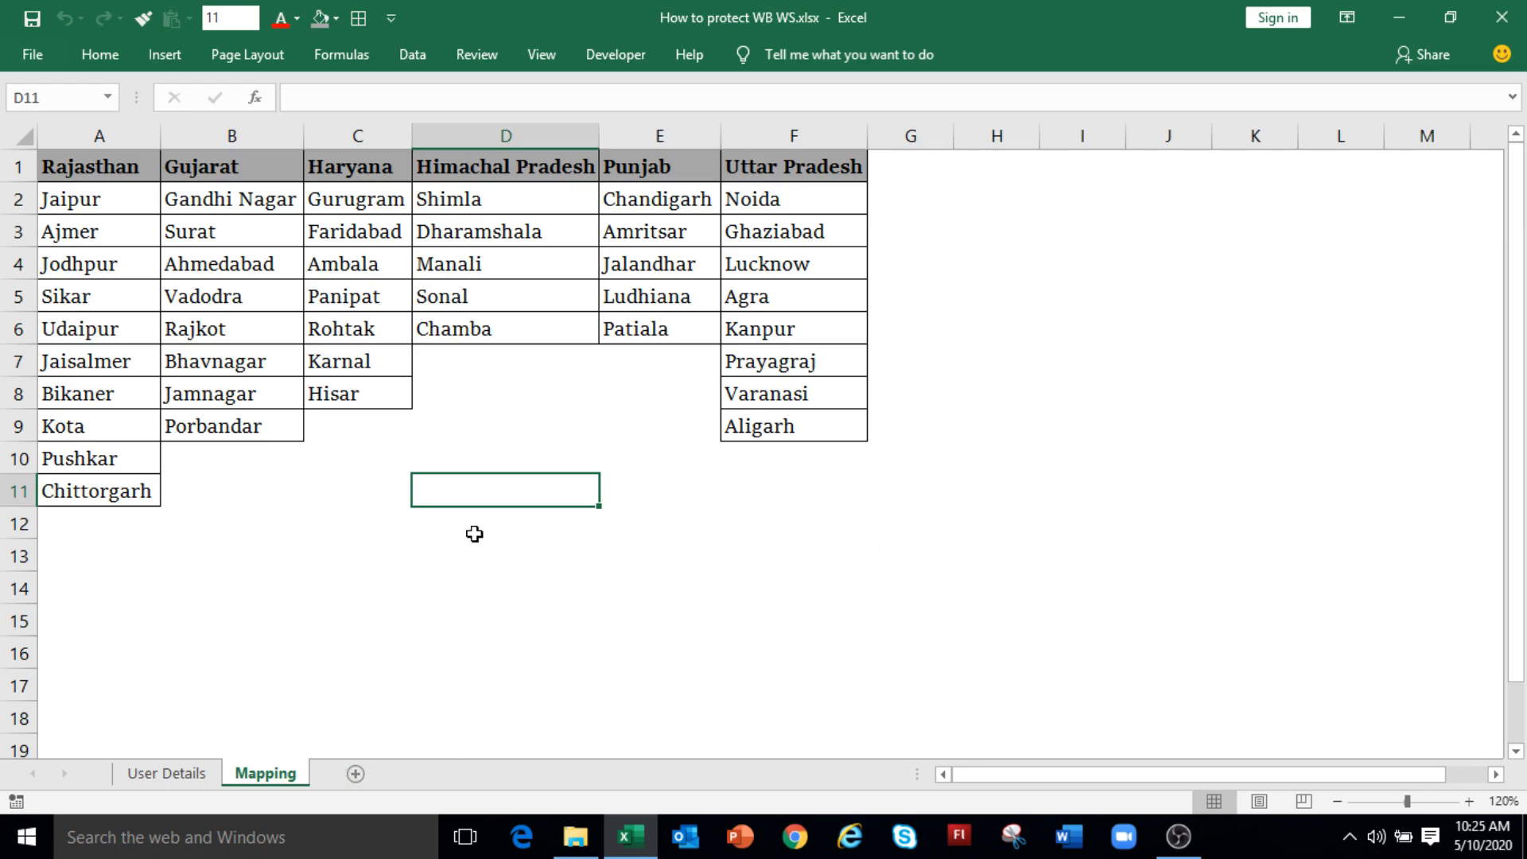
{"action": "right_click", "coordinate": [271, 782]}
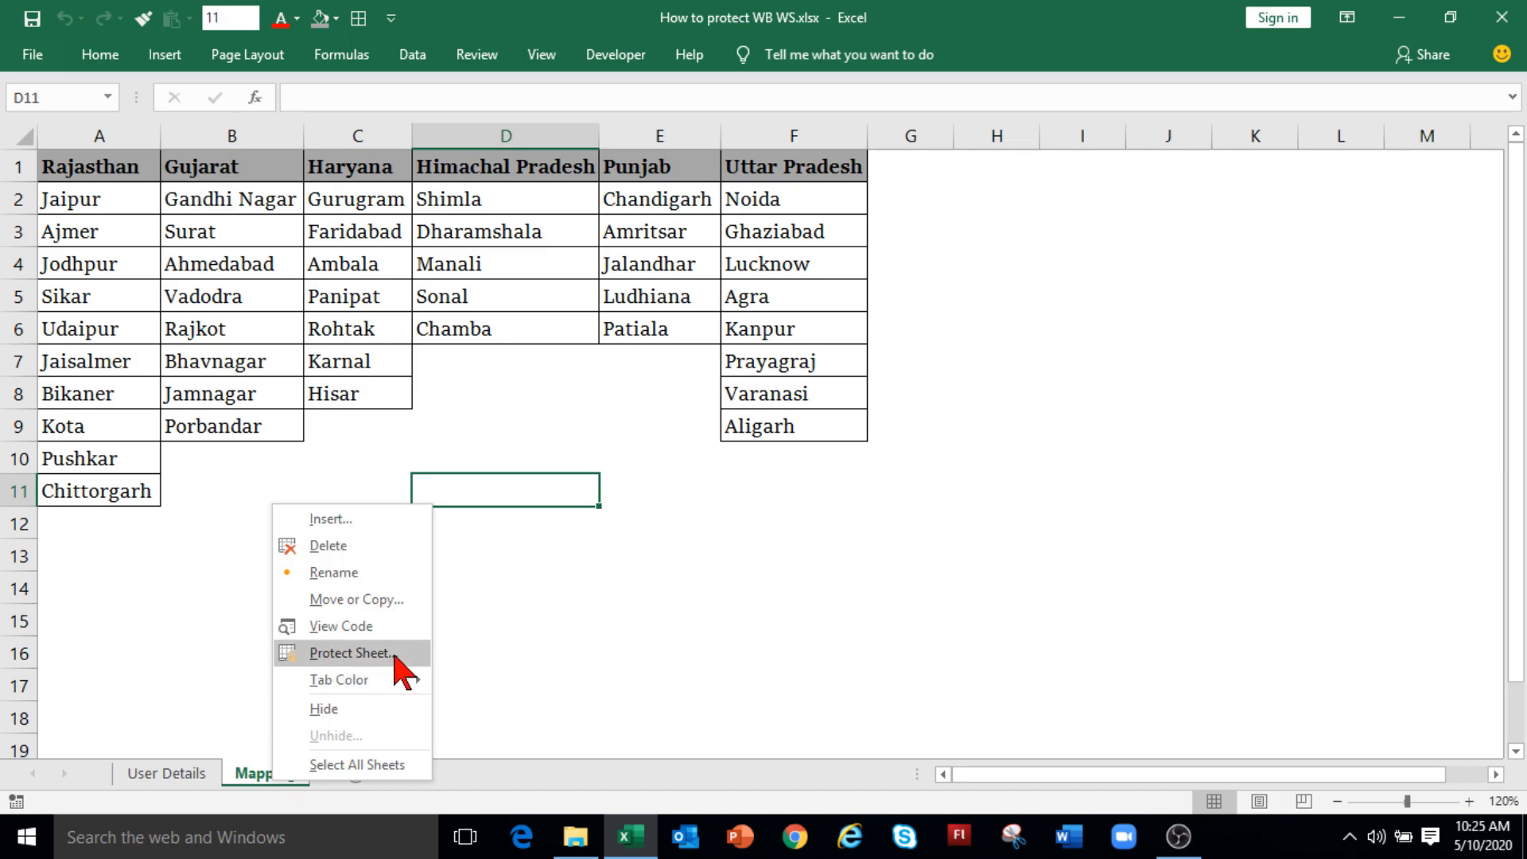
{"action": "key", "text": "Escape"}
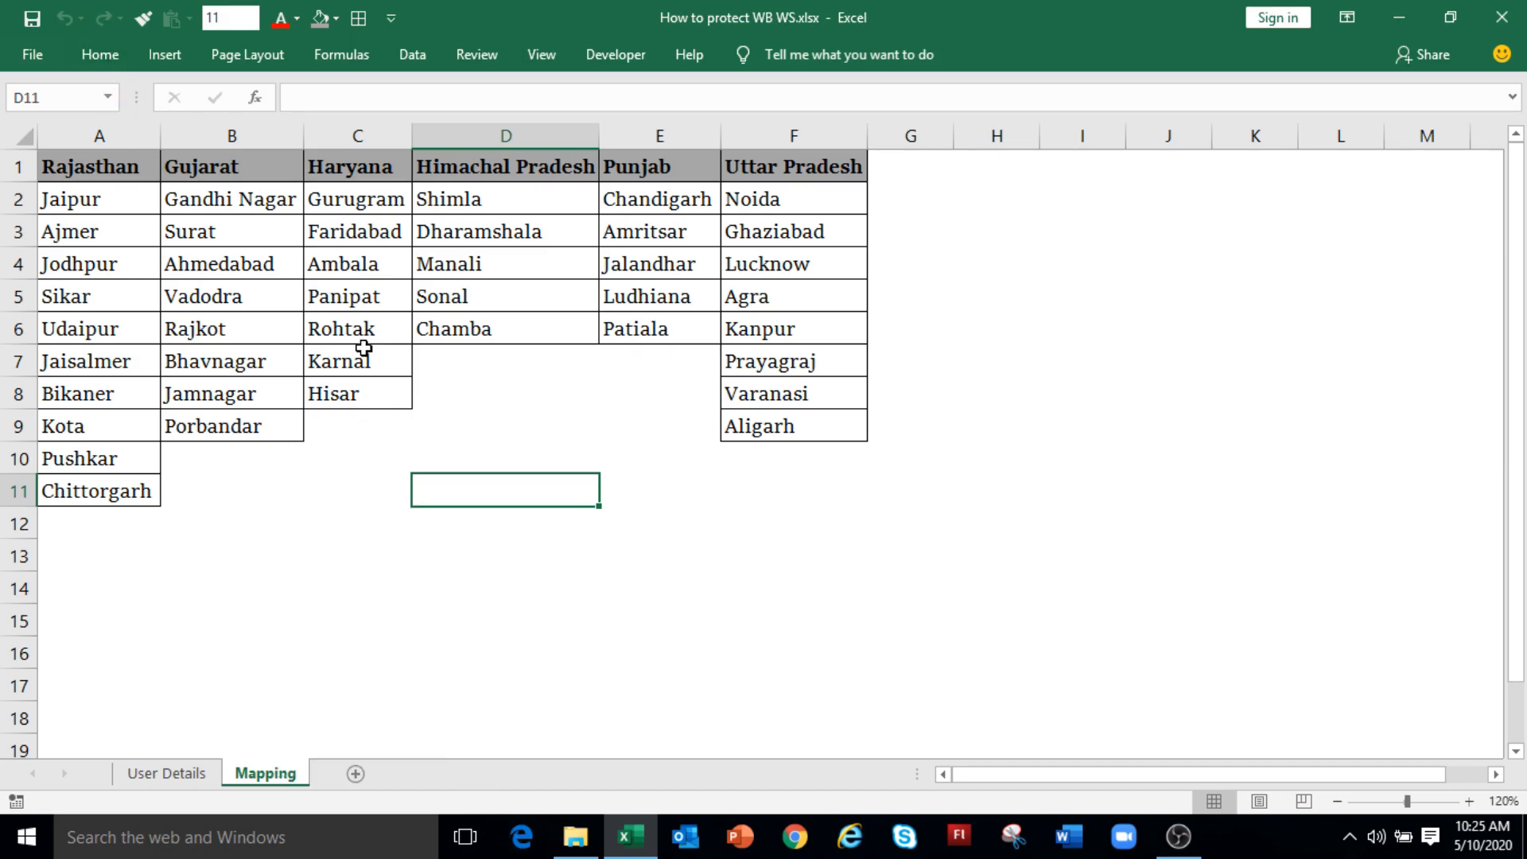
Step: Apply Review > Protect Sheet to Mapping with a password, allowing only locked/unlocked cell selection
{"action": "left_click", "coordinate": [477, 57]}
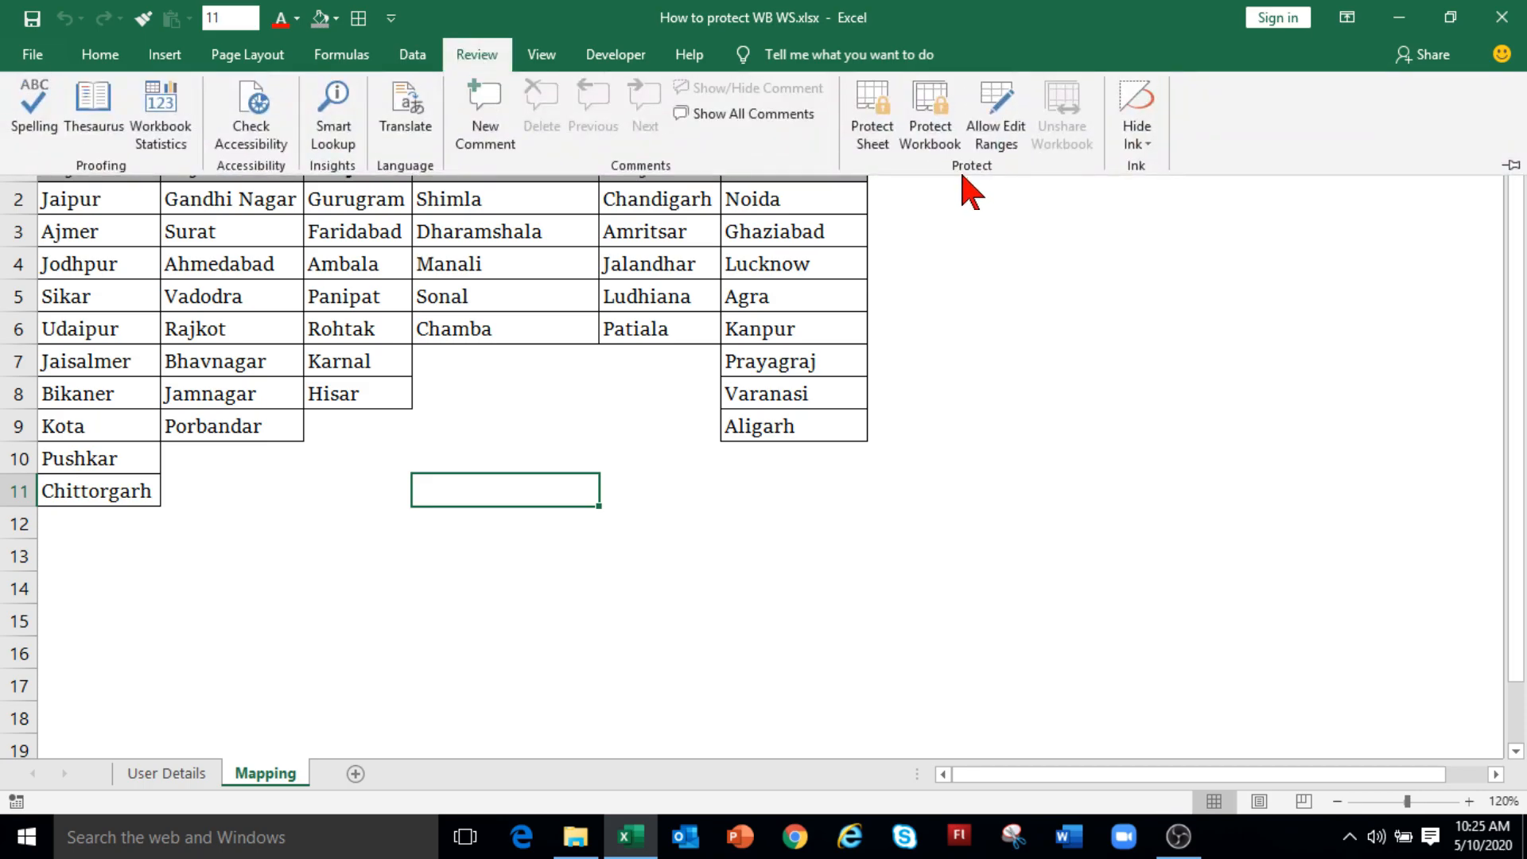
{"action": "left_click", "coordinate": [872, 147]}
{"action": "type", "text": "1234"}
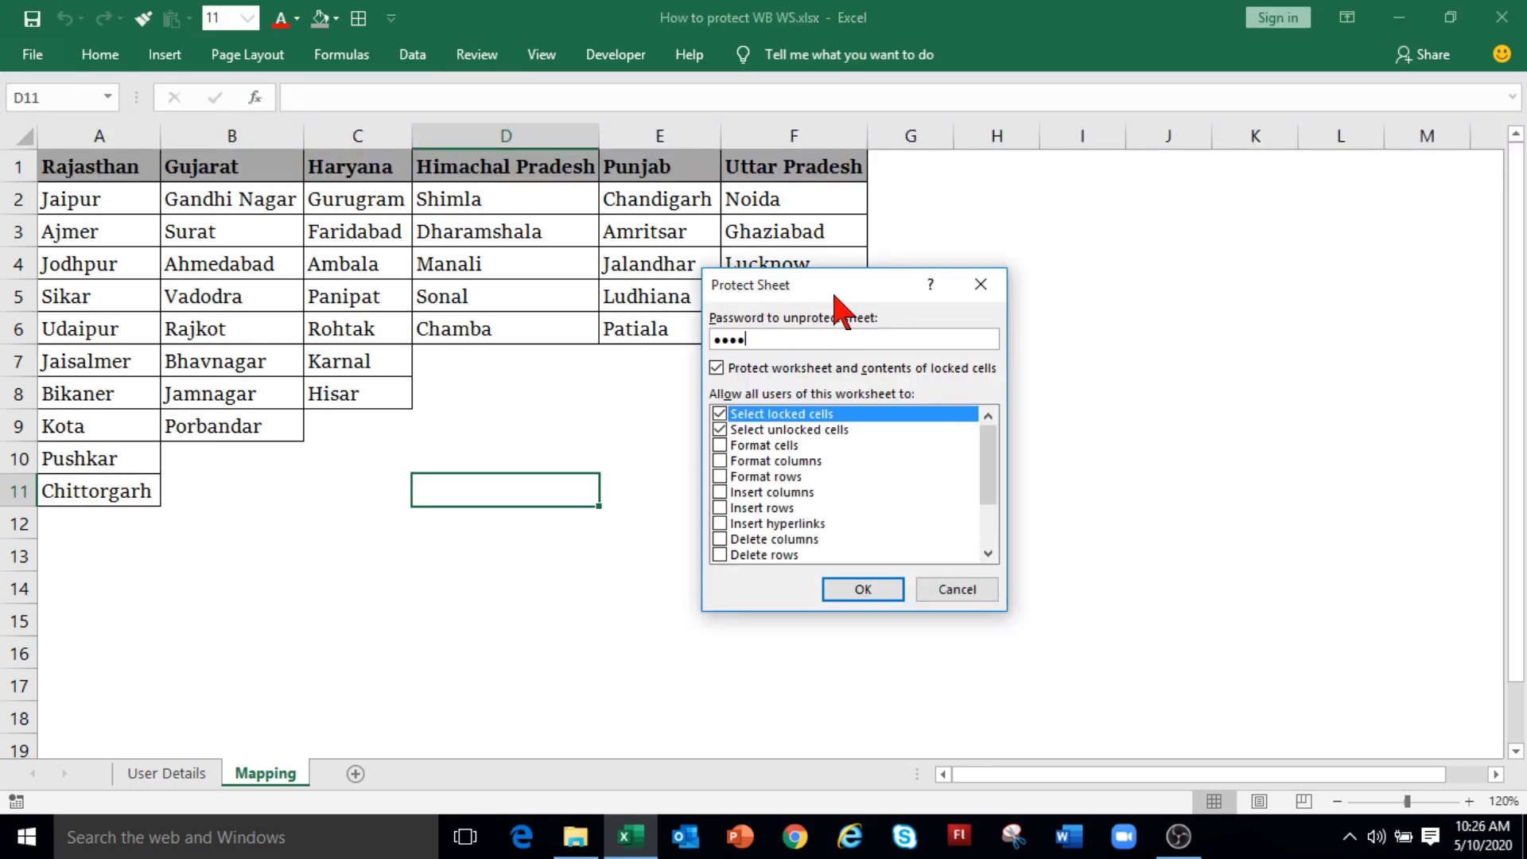
{"action": "left_click", "coordinate": [858, 590]}
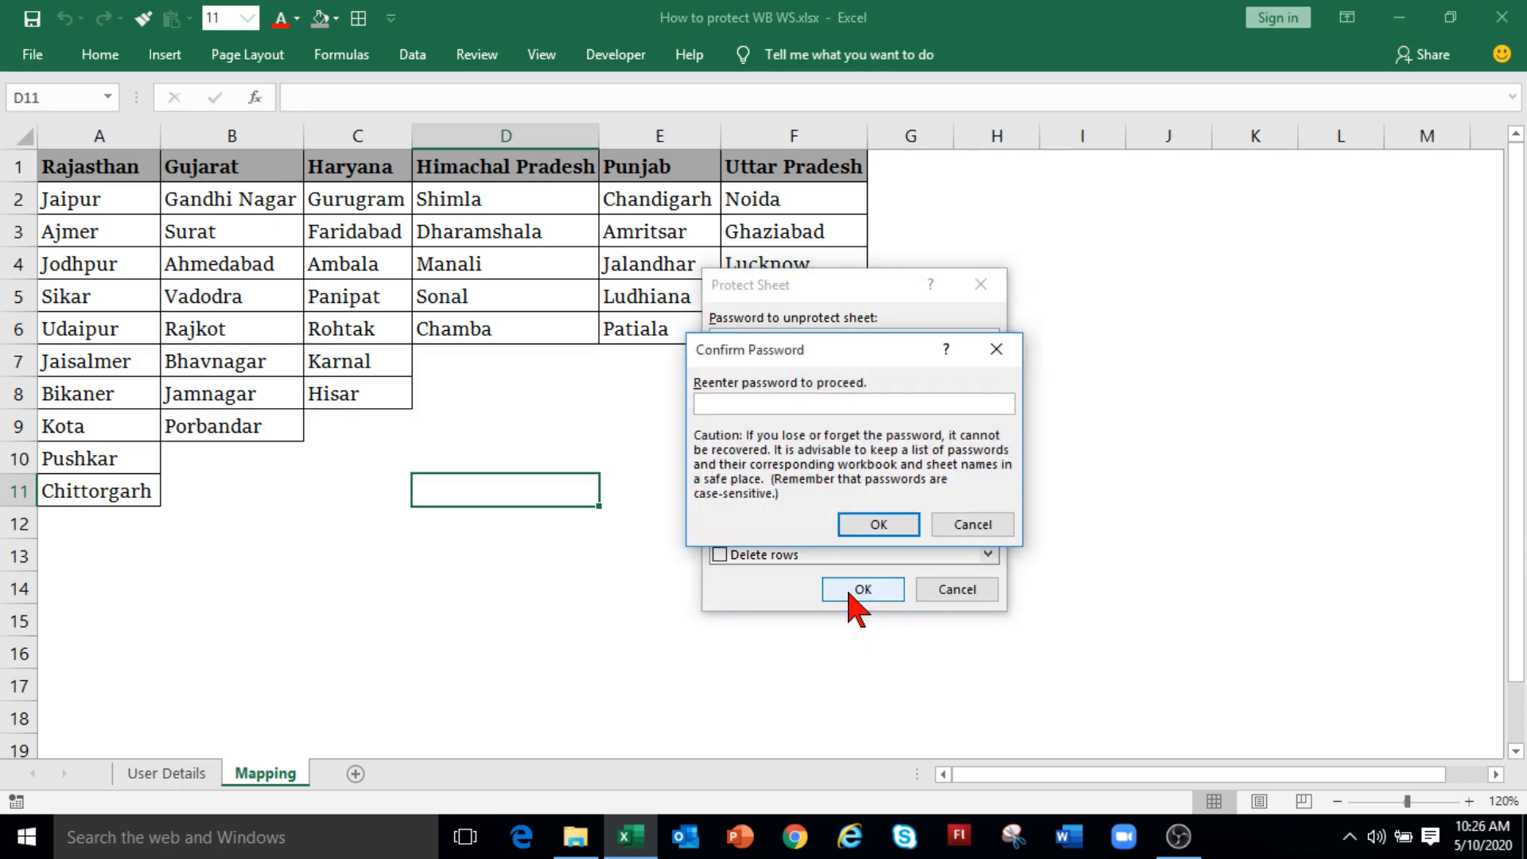
{"action": "type", "text": "1234"}
{"action": "left_click", "coordinate": [878, 524]}
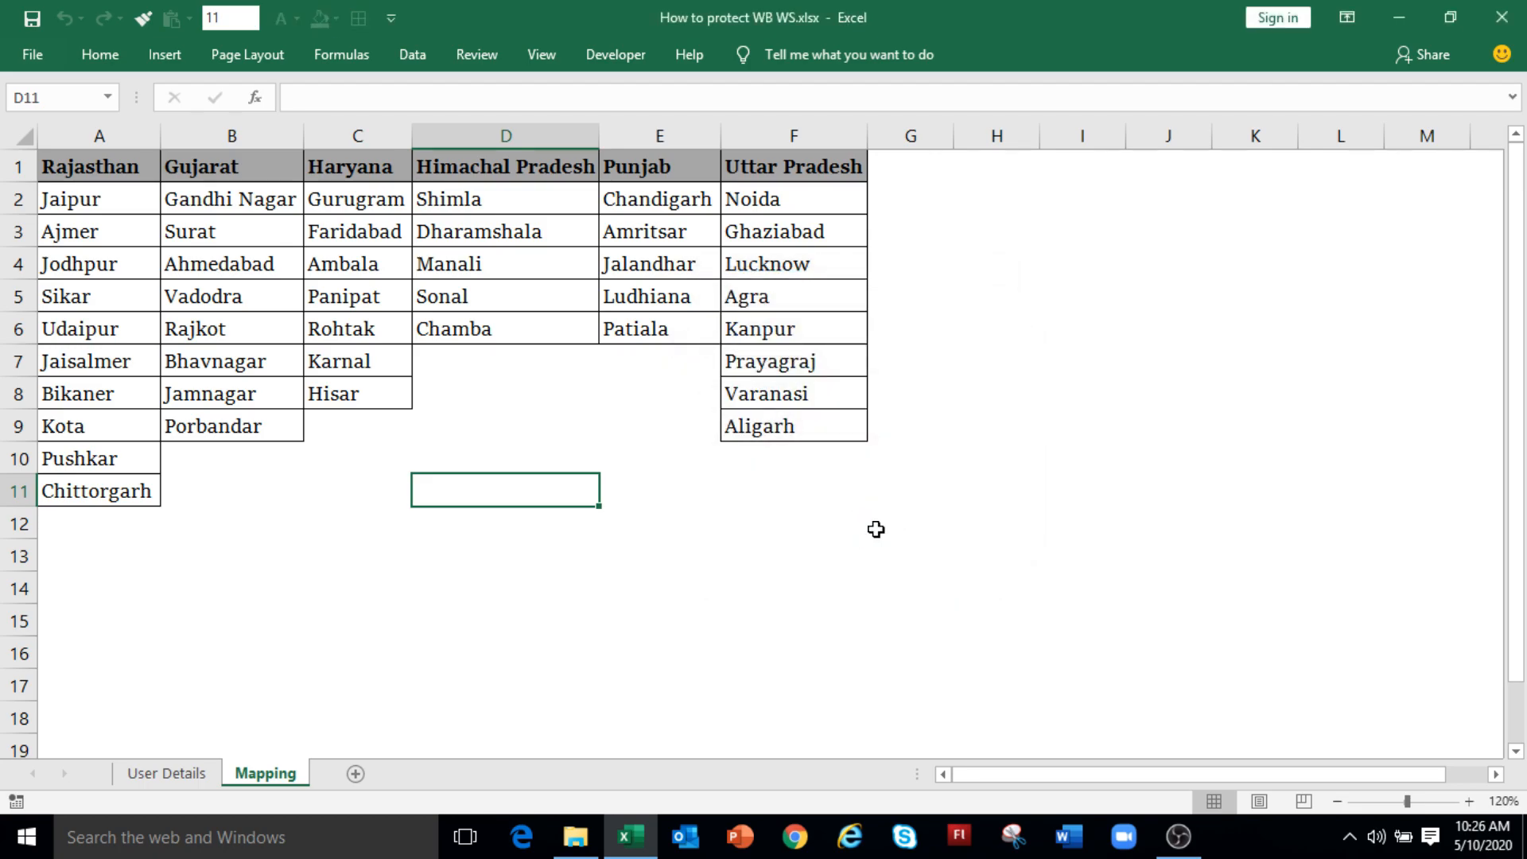
Step: Try editing Chamba in D6, dismiss the protected-sheet warning, and locate Unprotect Sheet on the tab
{"action": "double_click", "coordinate": [515, 337]}
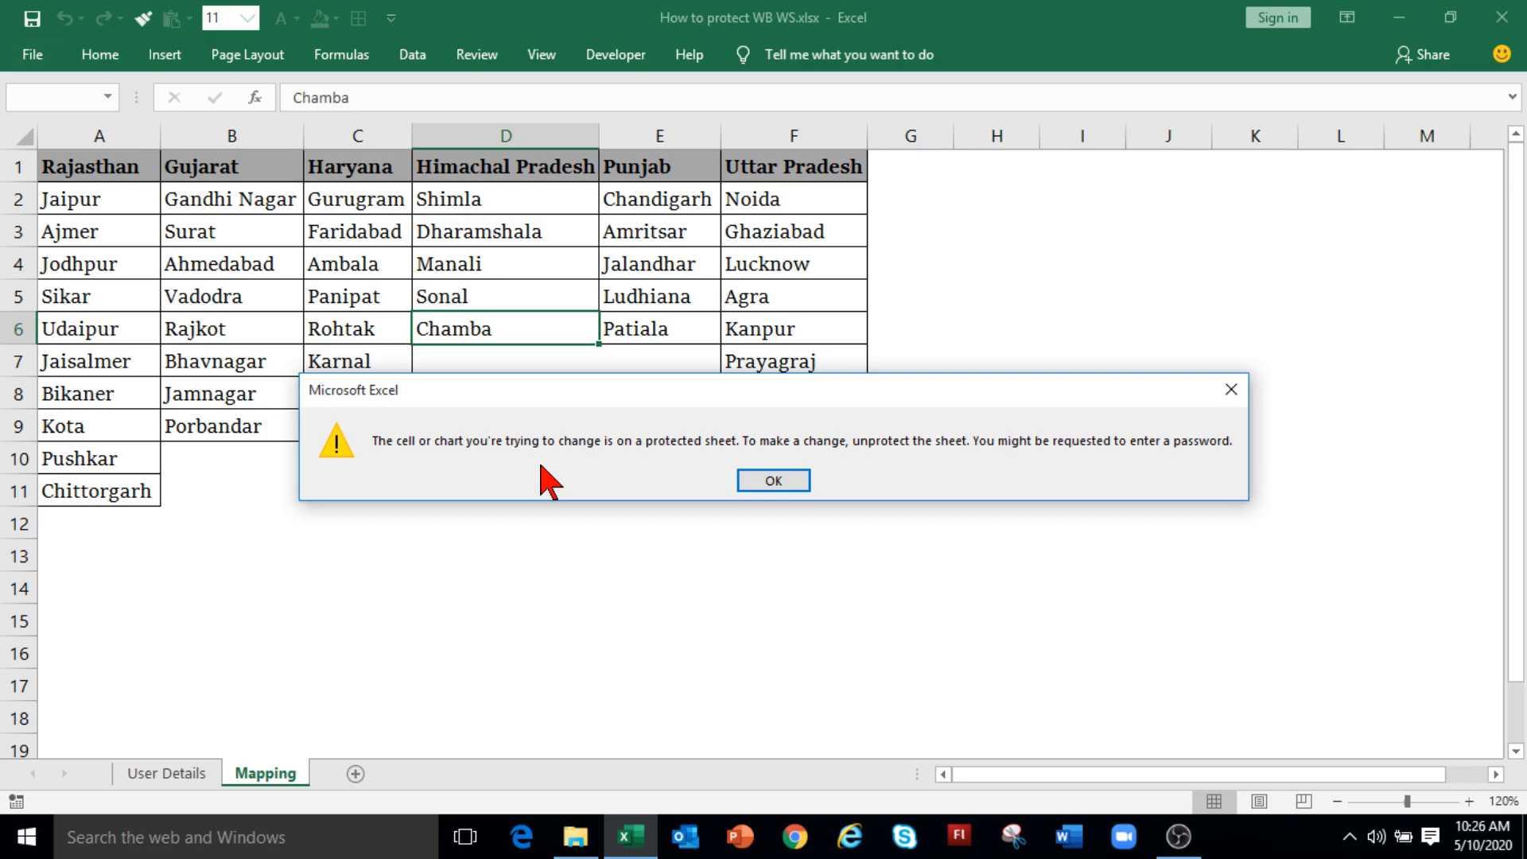
{"action": "key", "text": "Return"}
{"action": "right_click", "coordinate": [263, 787]}
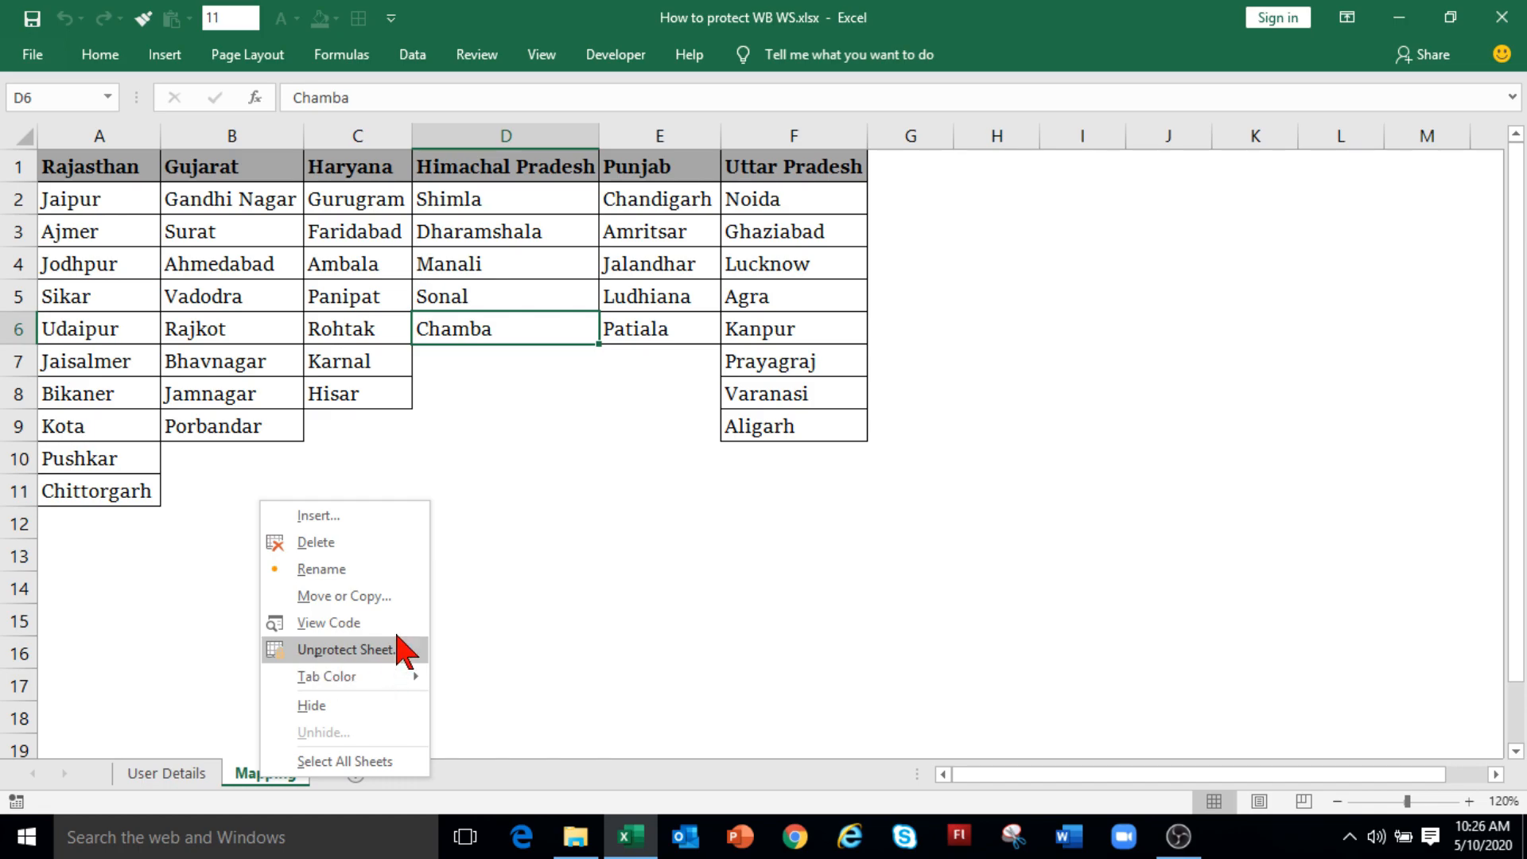
Step: Unprotect the Mapping sheet with its password
{"action": "left_click", "coordinate": [498, 469]}
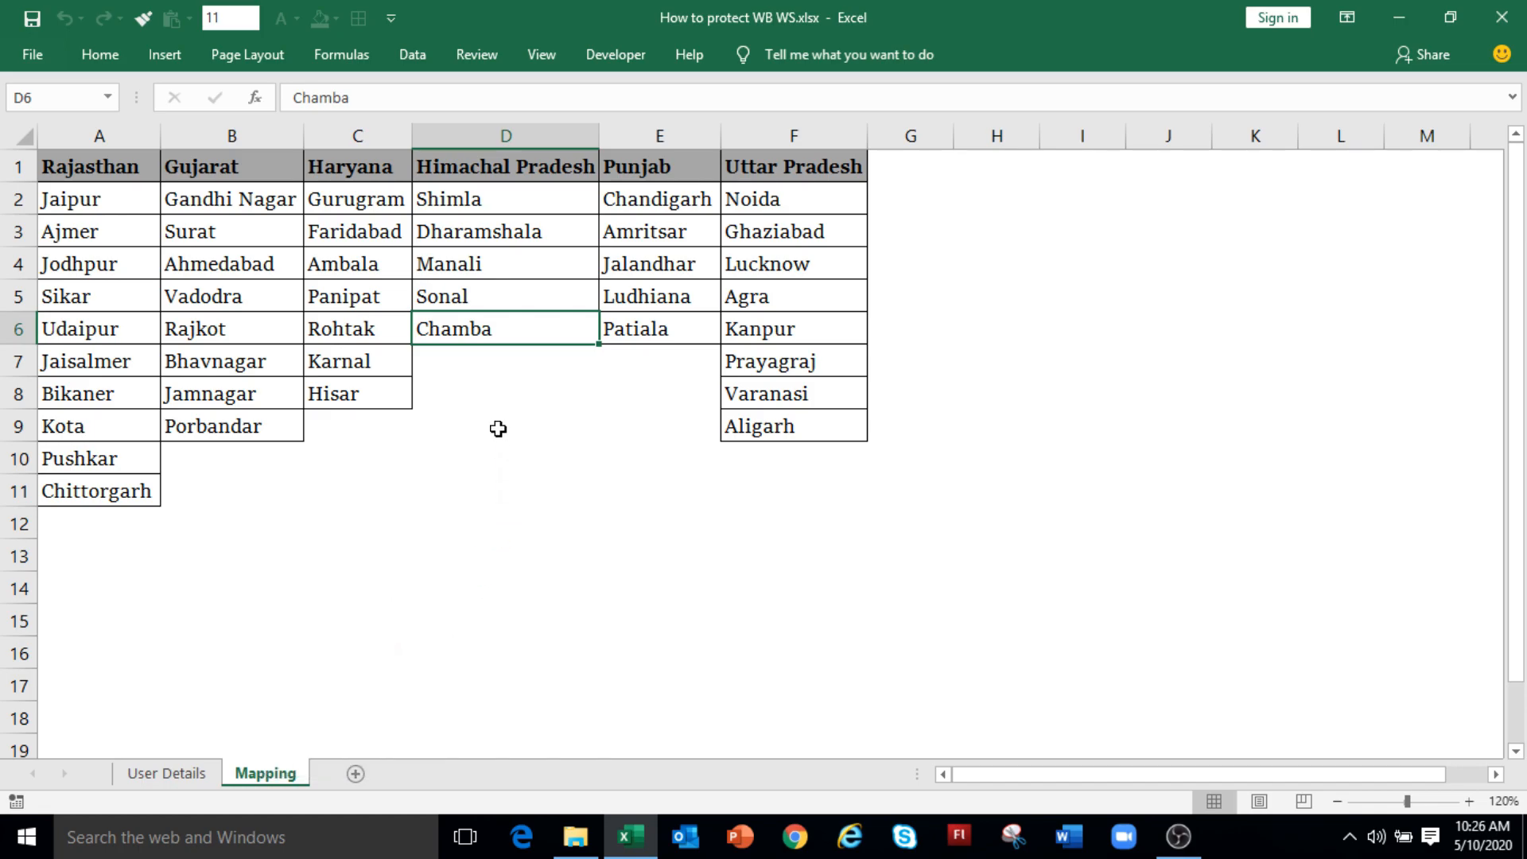
{"action": "left_click", "coordinate": [486, 56]}
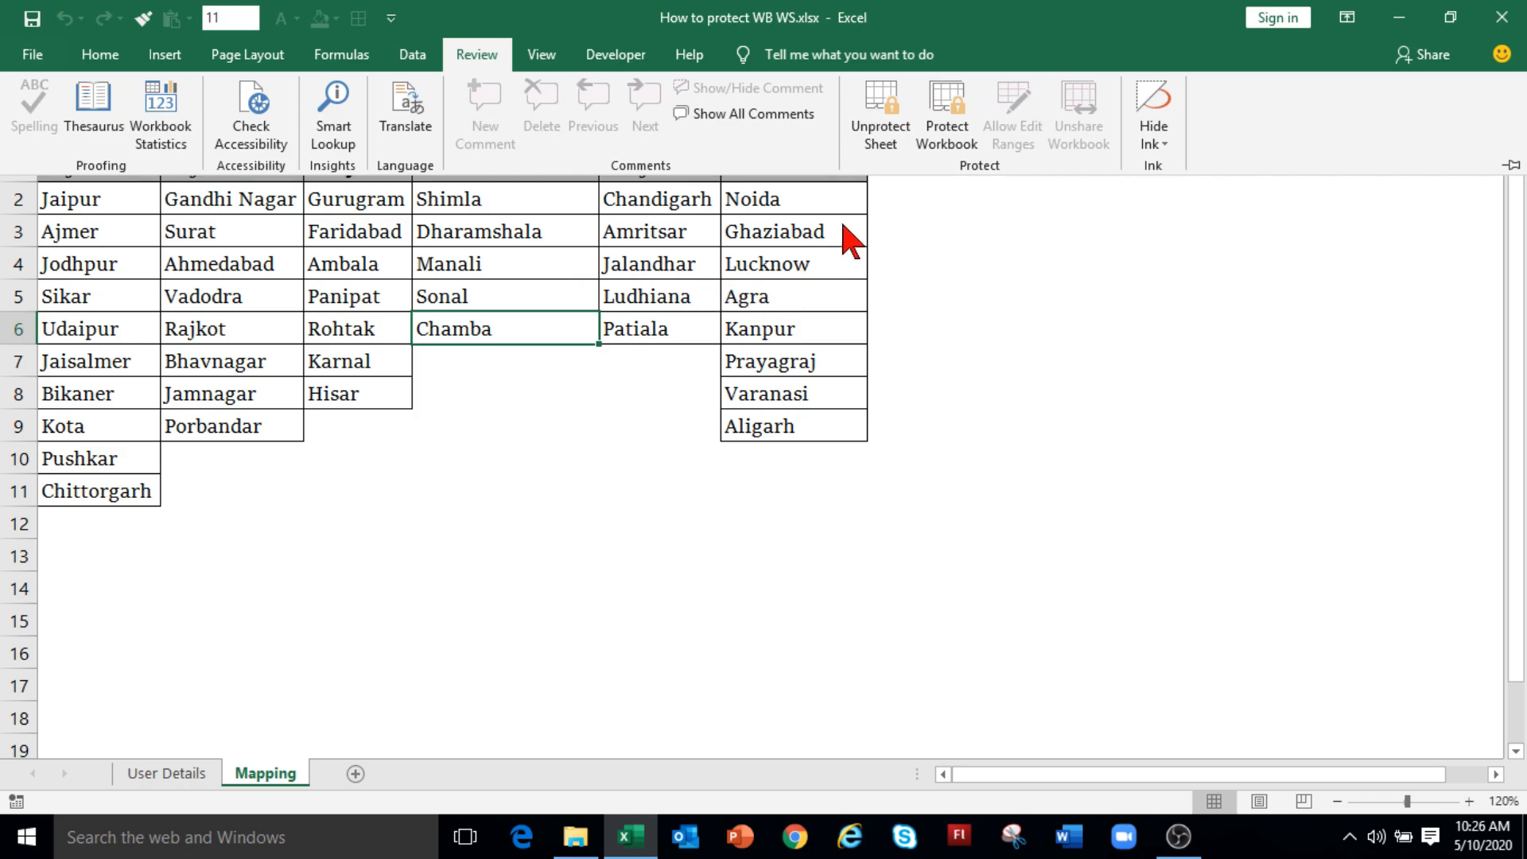
{"action": "left_click", "coordinate": [880, 127]}
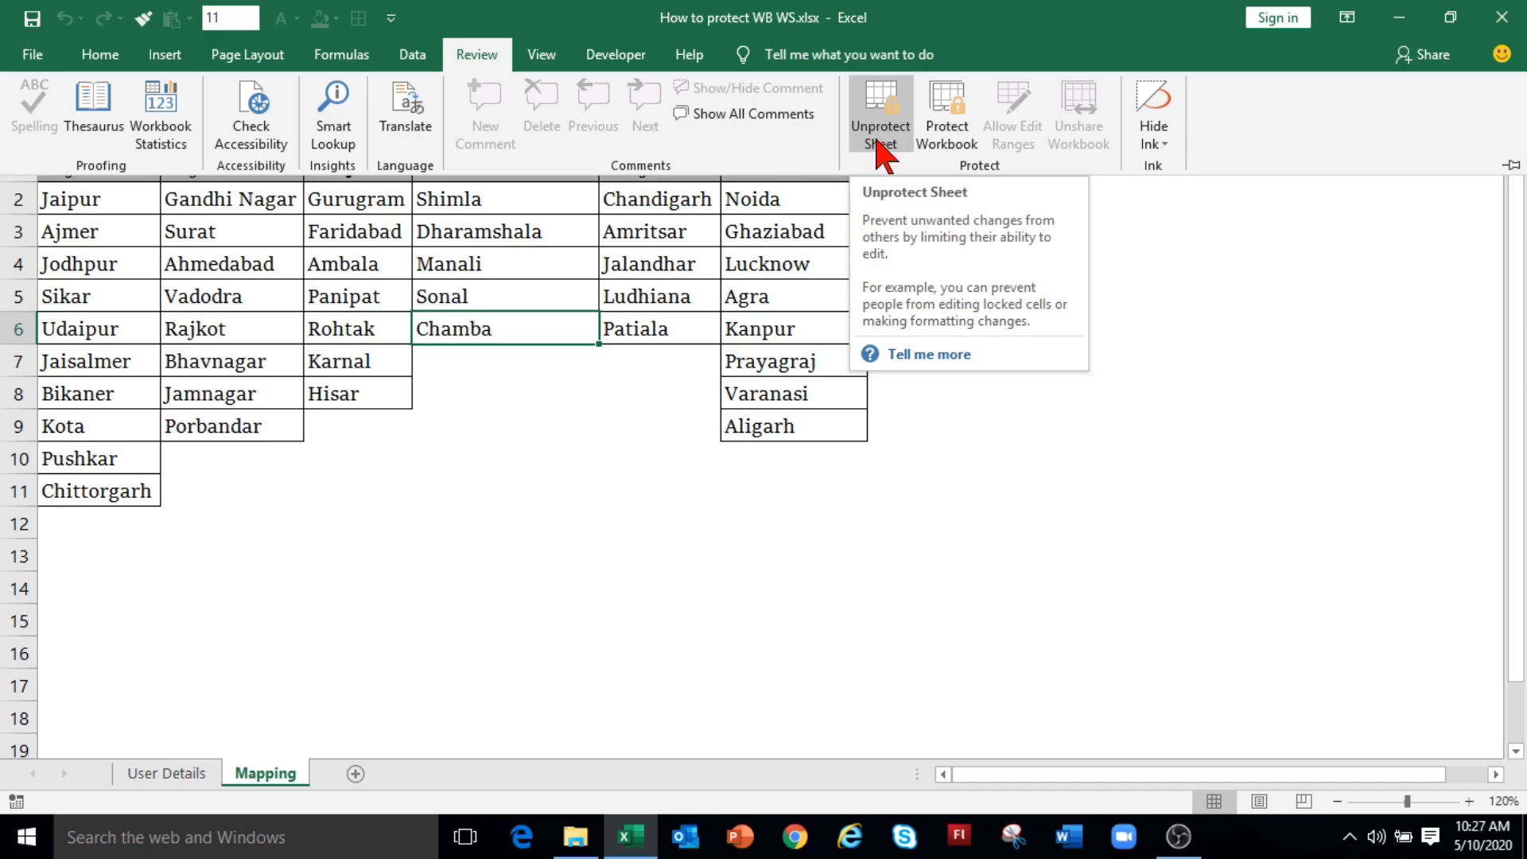
{"action": "left_click", "coordinate": [878, 144]}
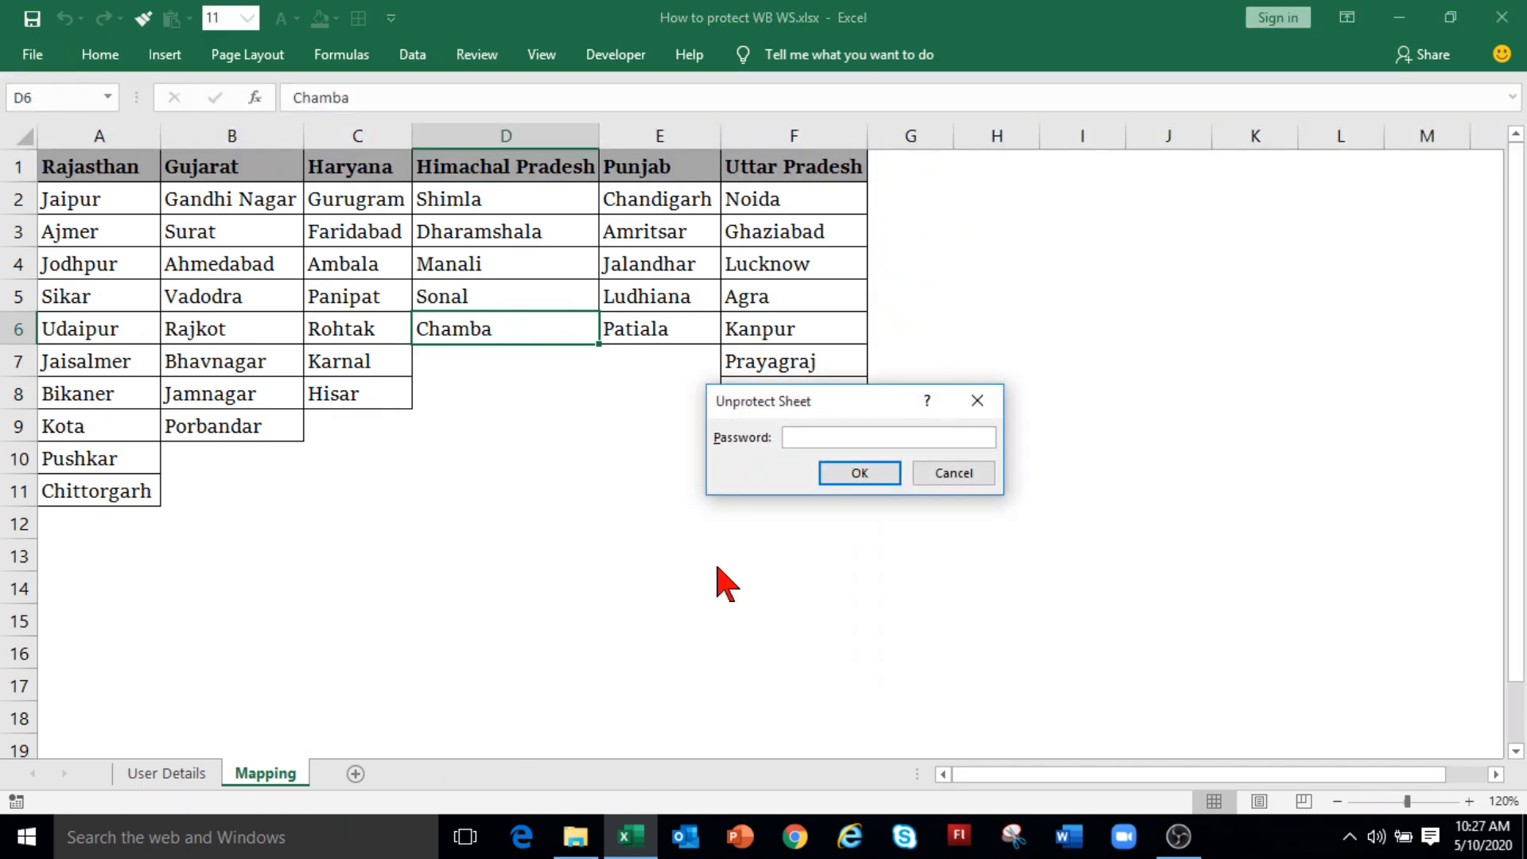
{"action": "type", "text": "12345"}
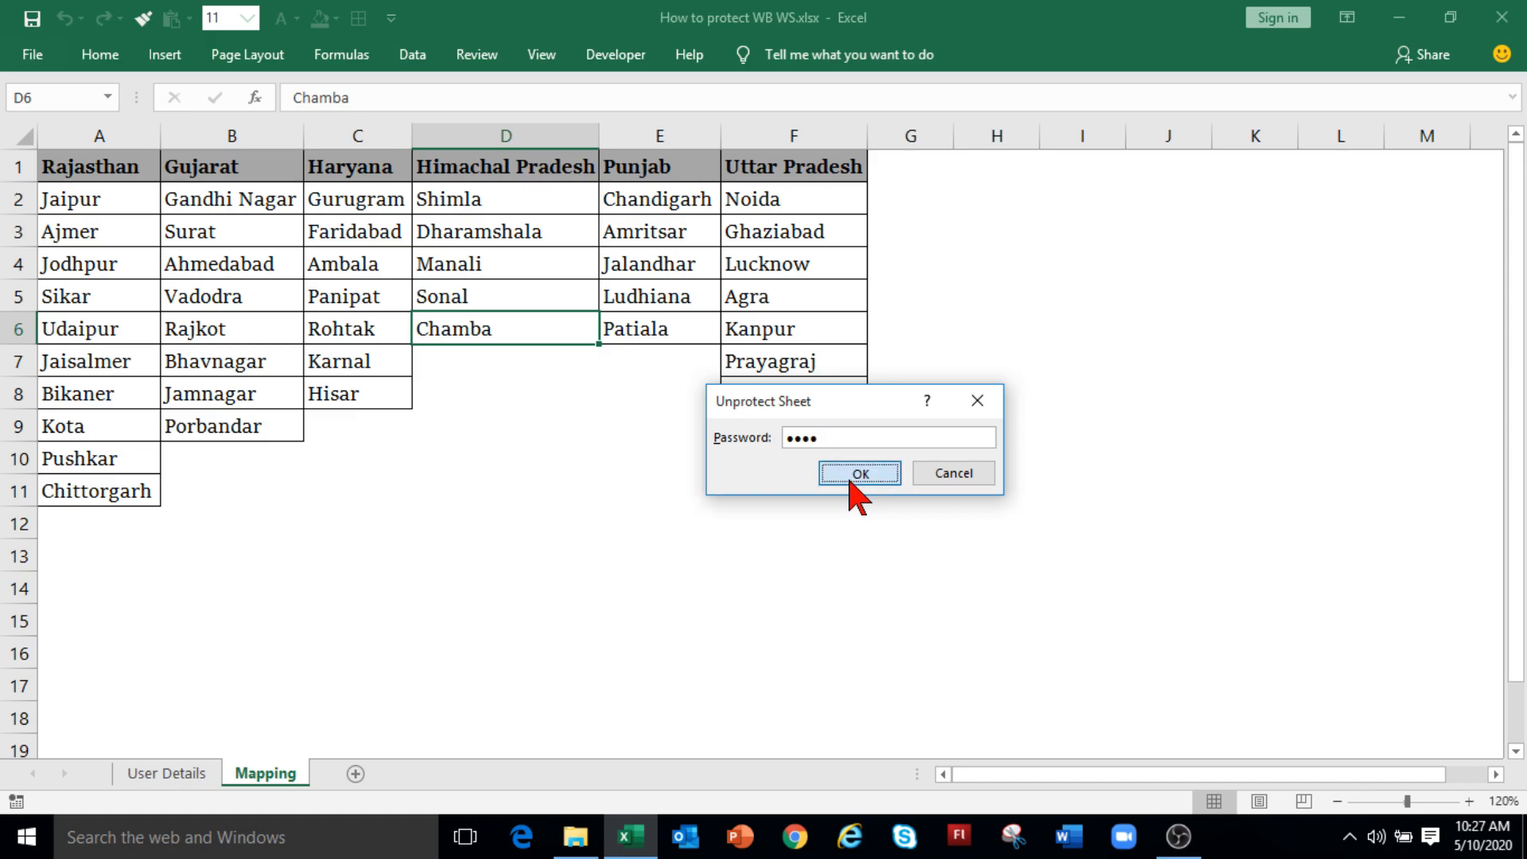
{"action": "left_click", "coordinate": [855, 474]}
Step: Check that cells C7, B11, B8, B6 and D5 on Mapping are editable again
{"action": "left_click", "coordinate": [605, 460]}
{"action": "left_click", "coordinate": [392, 354]}
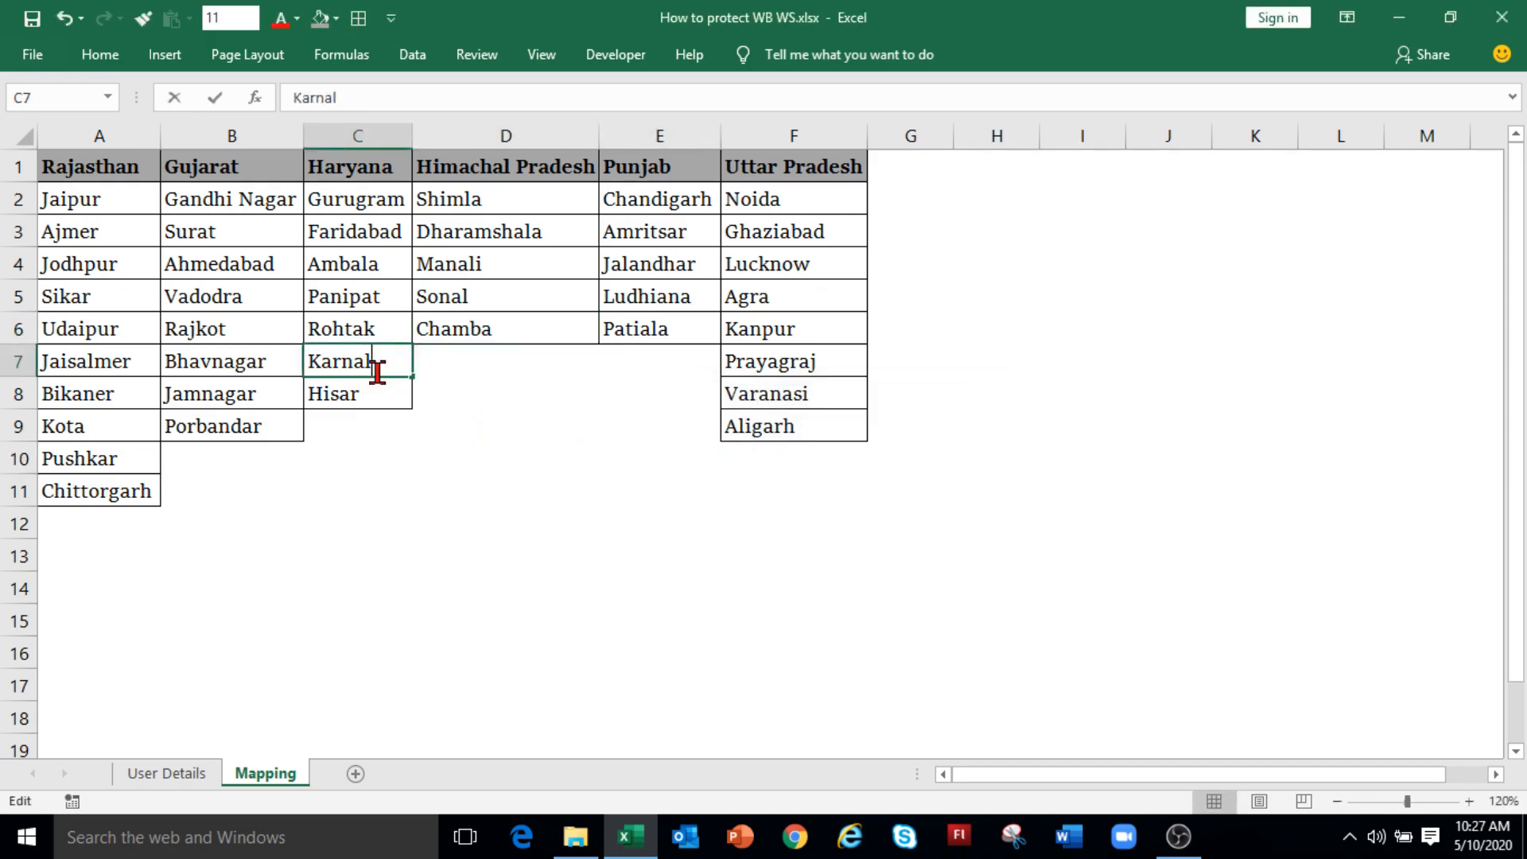
{"action": "left_click", "coordinate": [286, 487]}
{"action": "left_click", "coordinate": [208, 401]}
{"action": "left_click", "coordinate": [241, 322]}
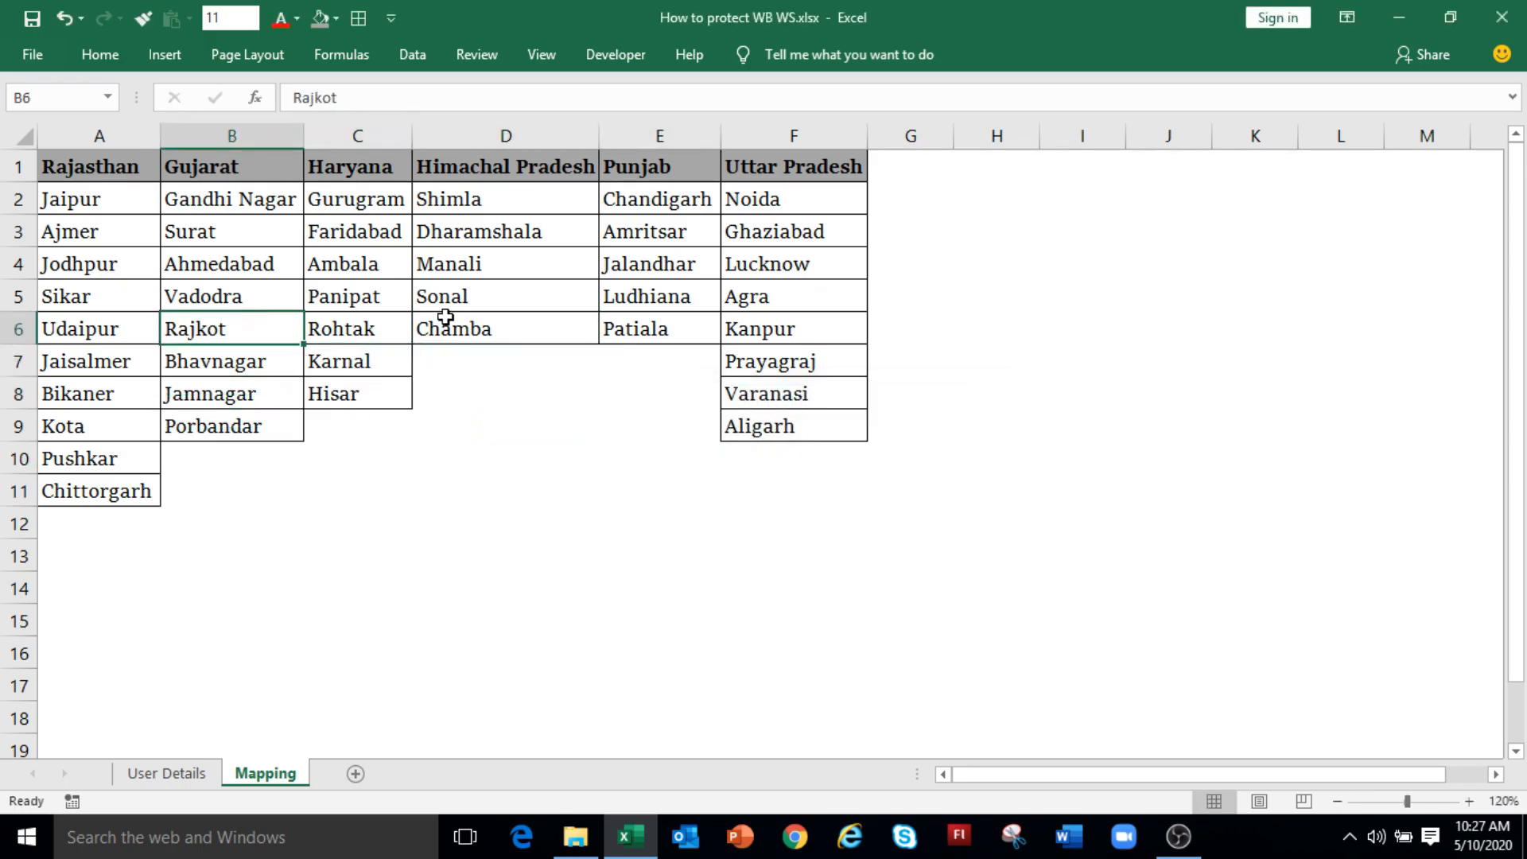
{"action": "left_click", "coordinate": [454, 296]}
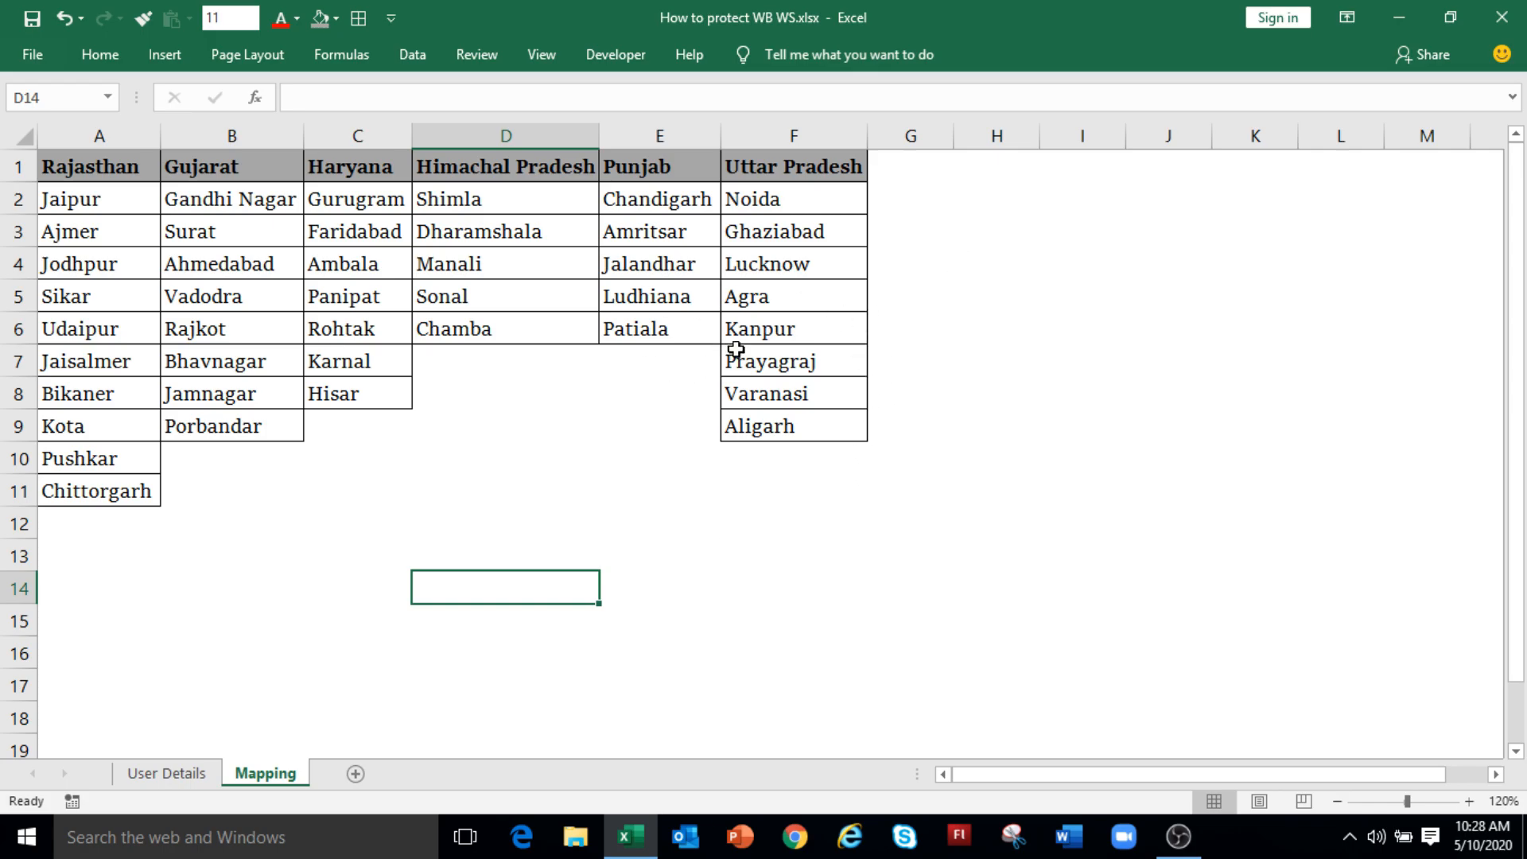
Step: Select column F, holding the Uttar Pradesh header and cities, on the Mapping sheet
{"action": "left_click_drag", "start_coordinate": [794, 160], "coordinate": [783, 296]}
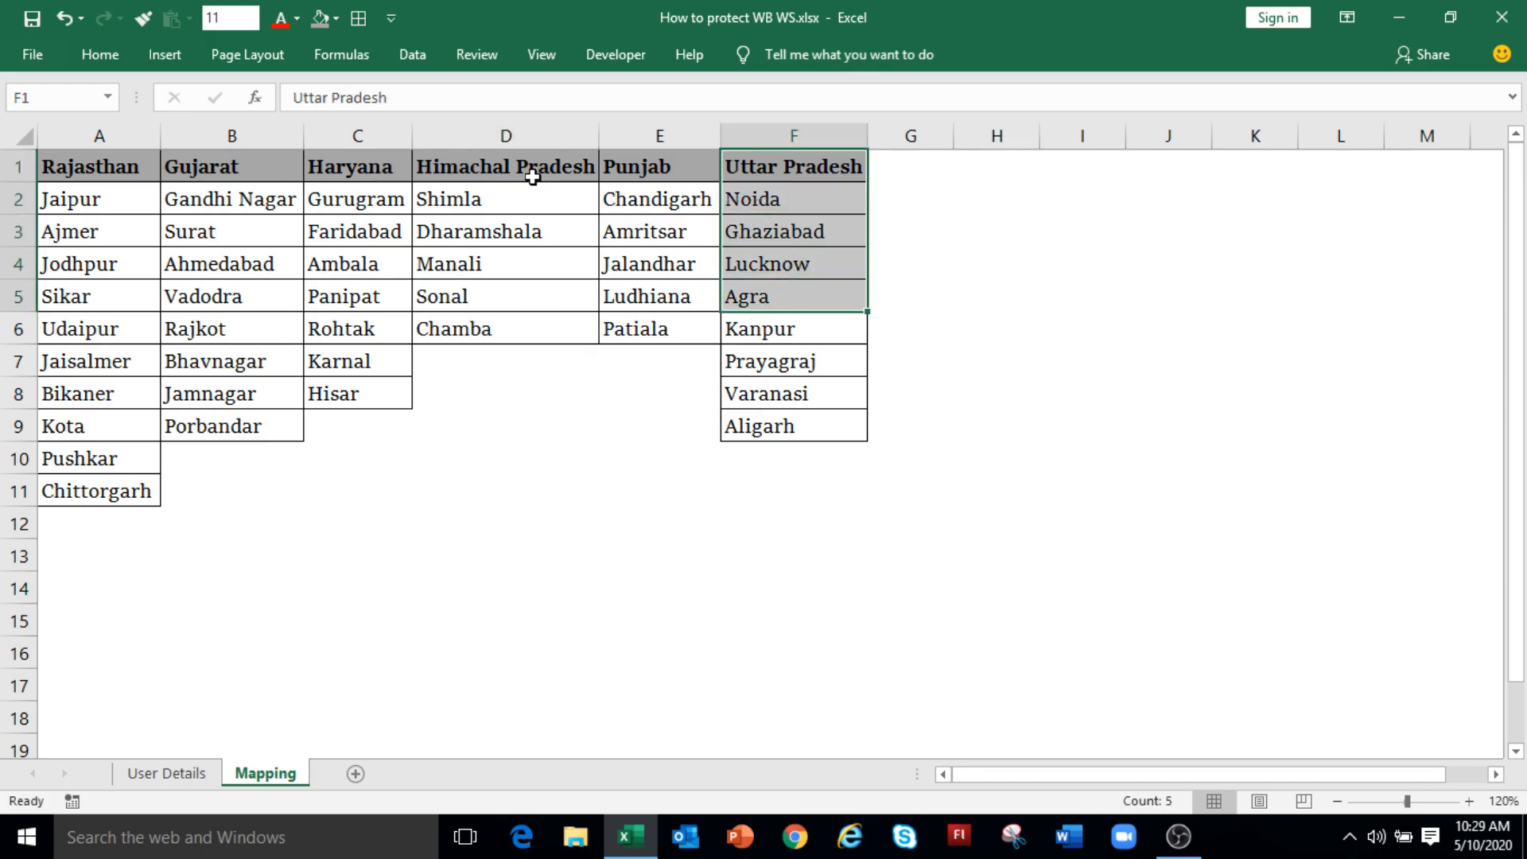
{"action": "left_click", "coordinate": [827, 133]}
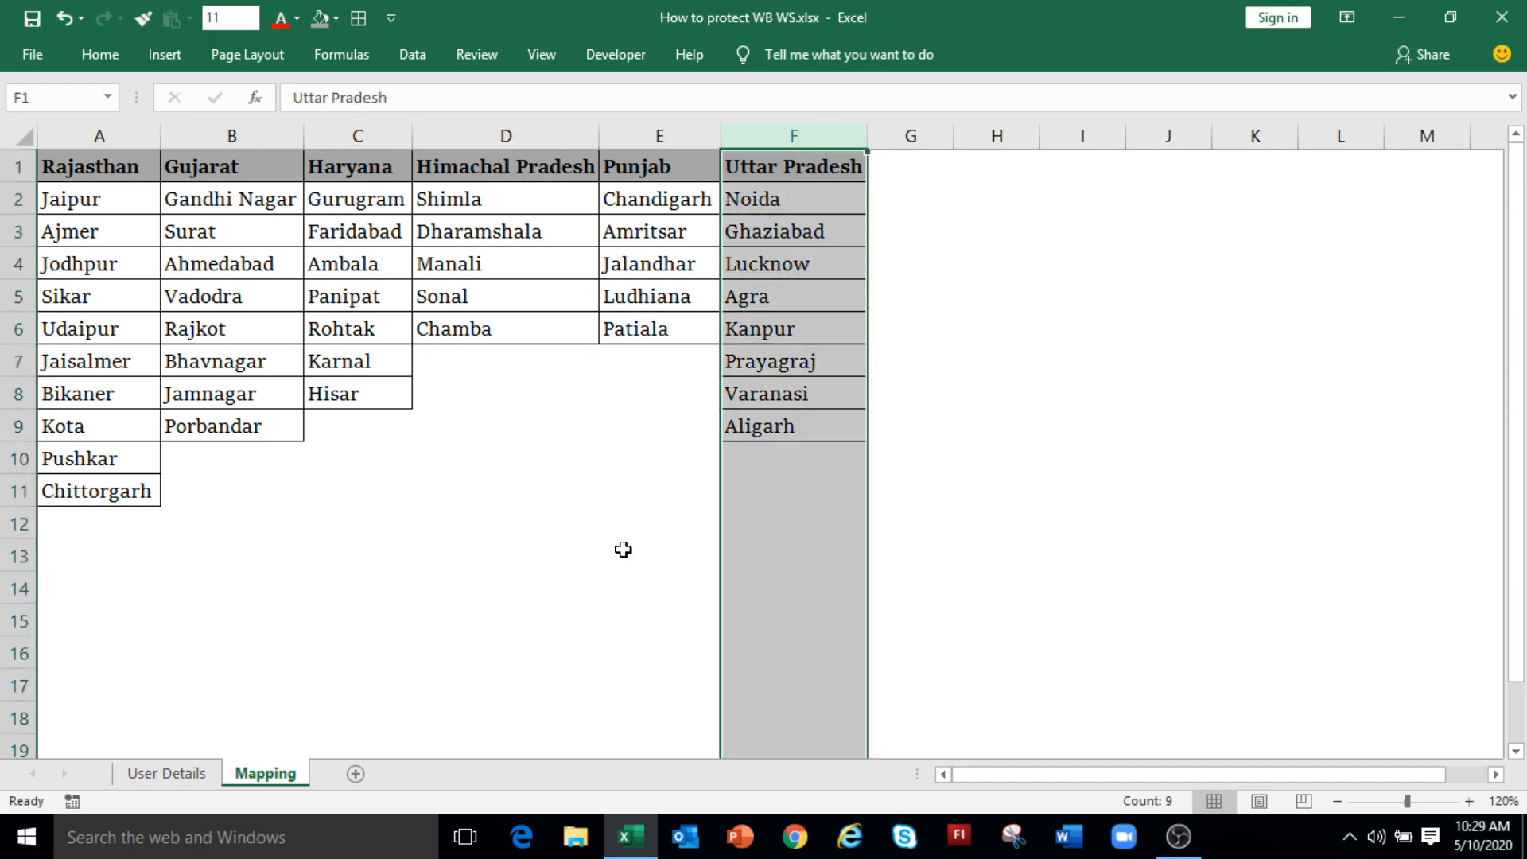
{"action": "left_click", "coordinate": [476, 54]}
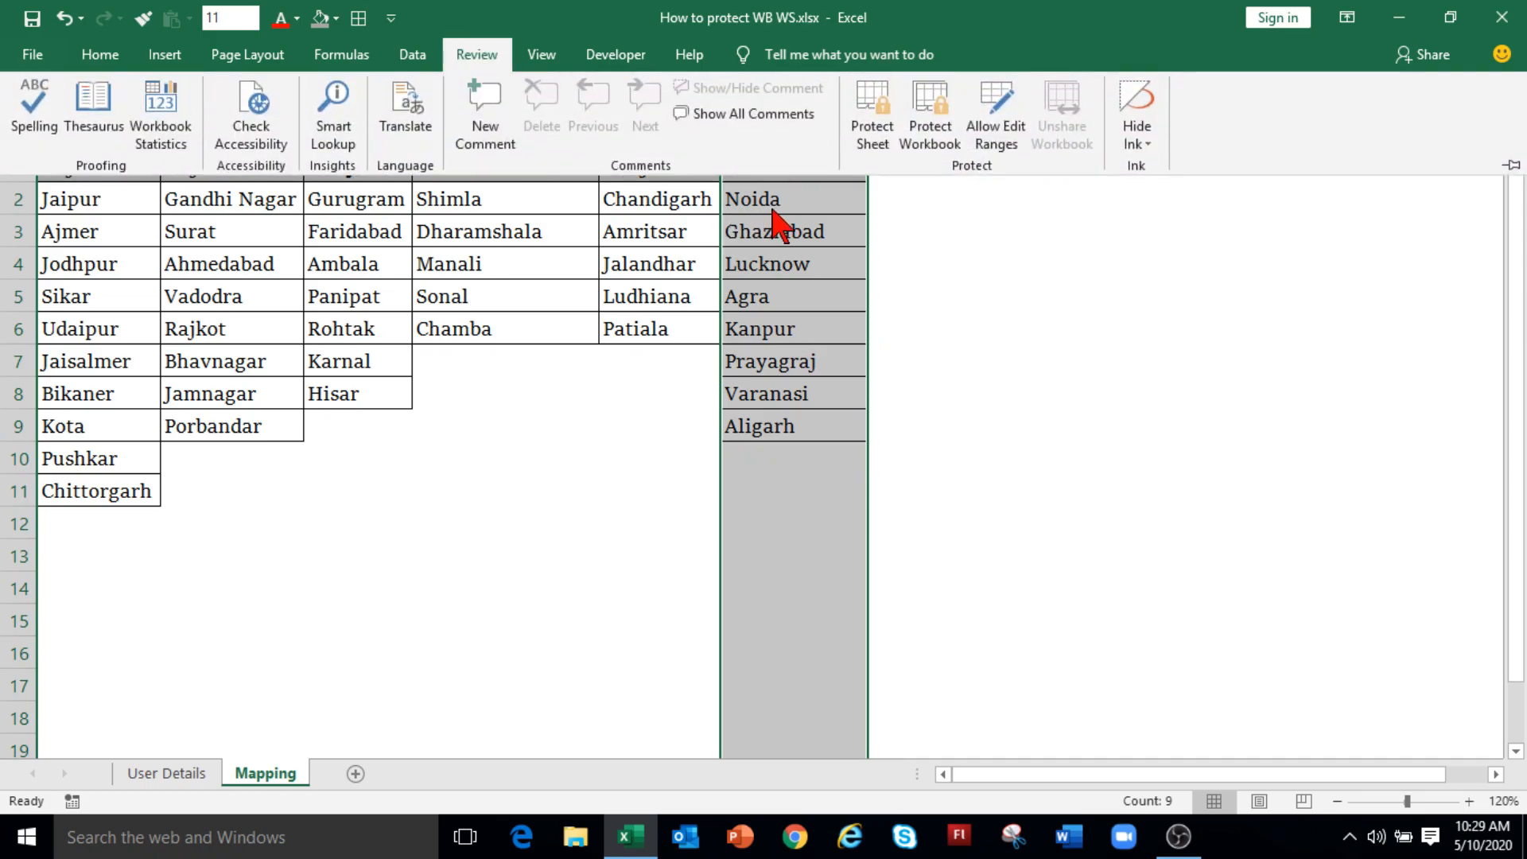
Step: Create an editable range titled UP for column $F:$F, secured with a range password
{"action": "left_click", "coordinate": [996, 127]}
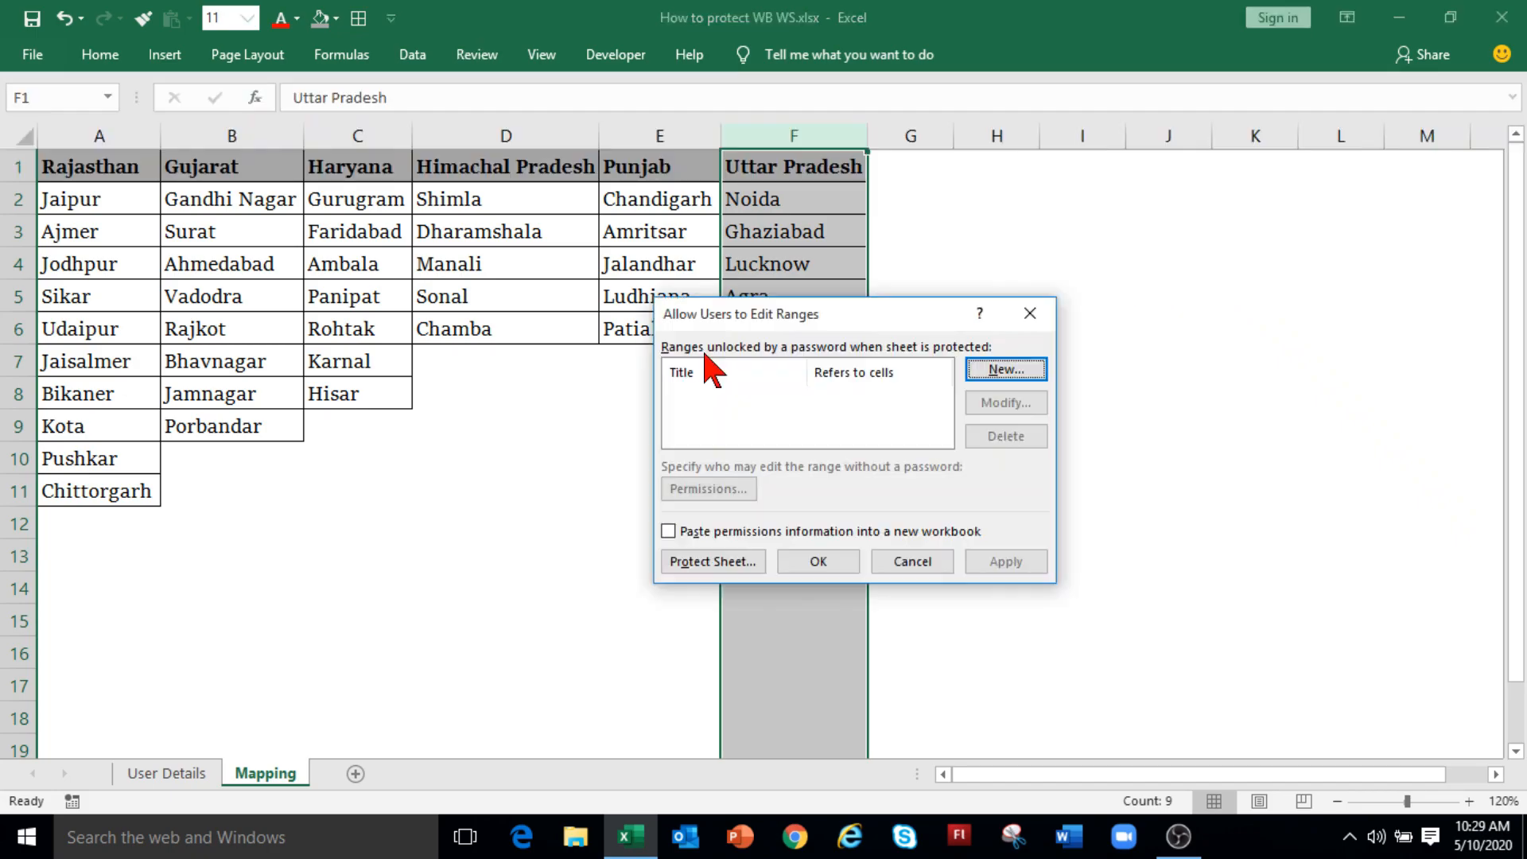
{"action": "left_click", "coordinate": [1006, 371]}
{"action": "type", "text": "UP"}
{"action": "key", "text": "Tab"}
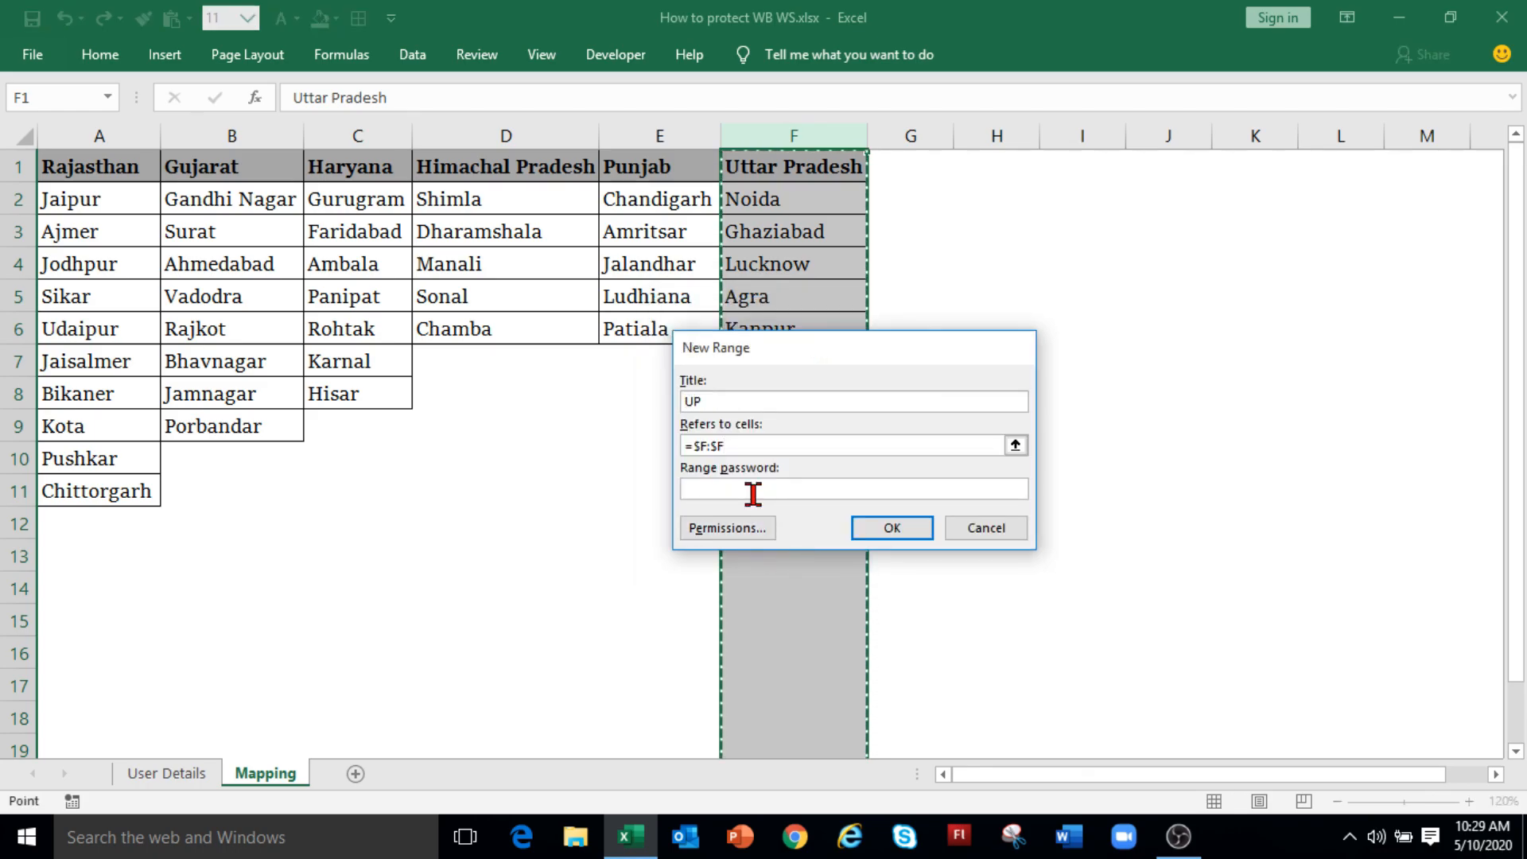
{"action": "left_click", "coordinate": [749, 528]}
{"action": "key", "text": "shift+Tab"}
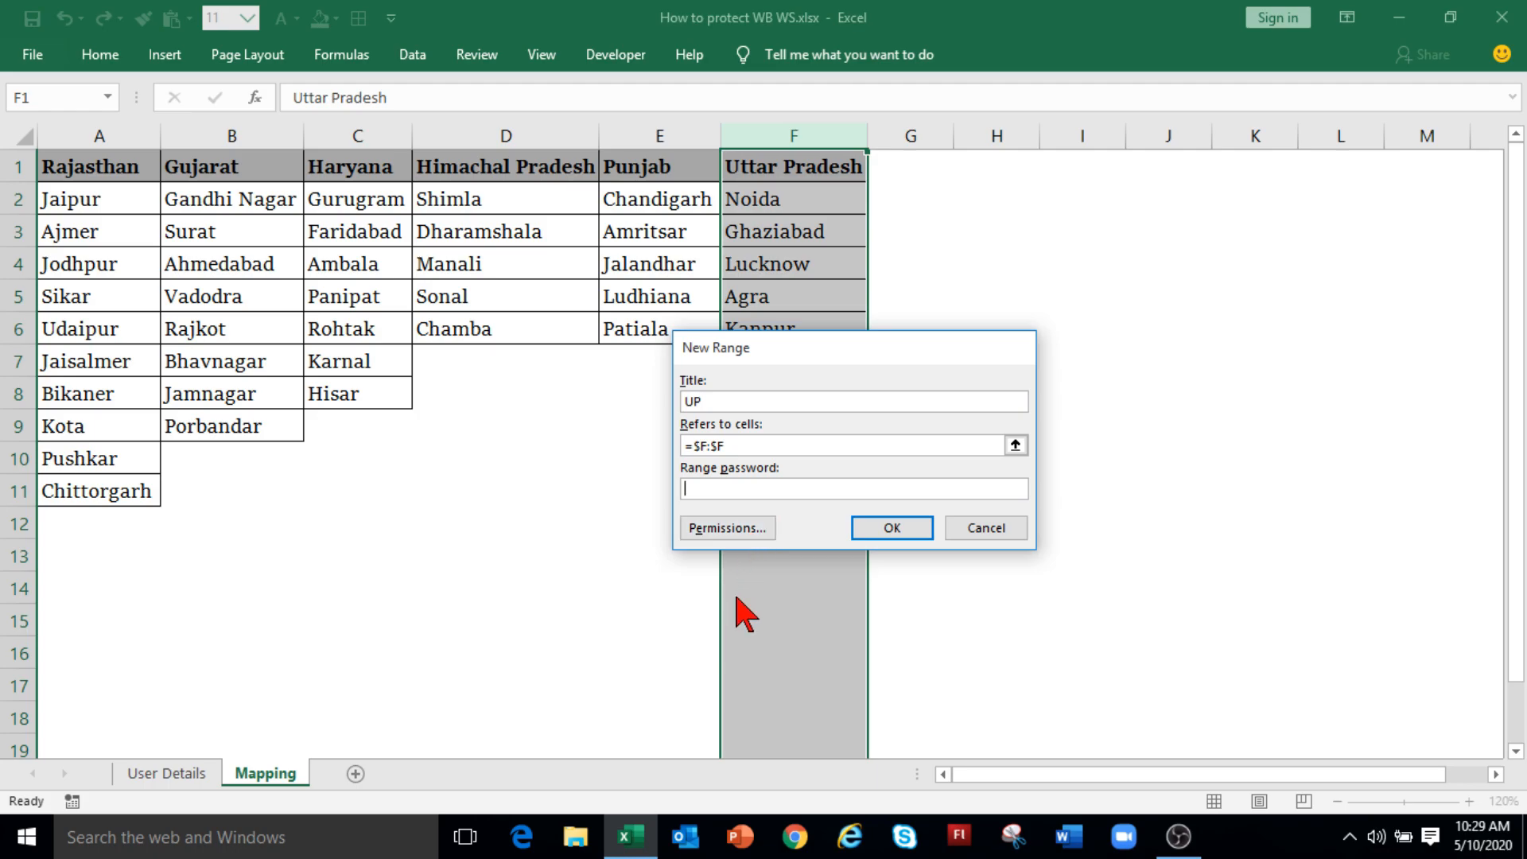
{"action": "type", "text": "1234"}
{"action": "left_click", "coordinate": [889, 530]}
{"action": "type", "text": "1234"}
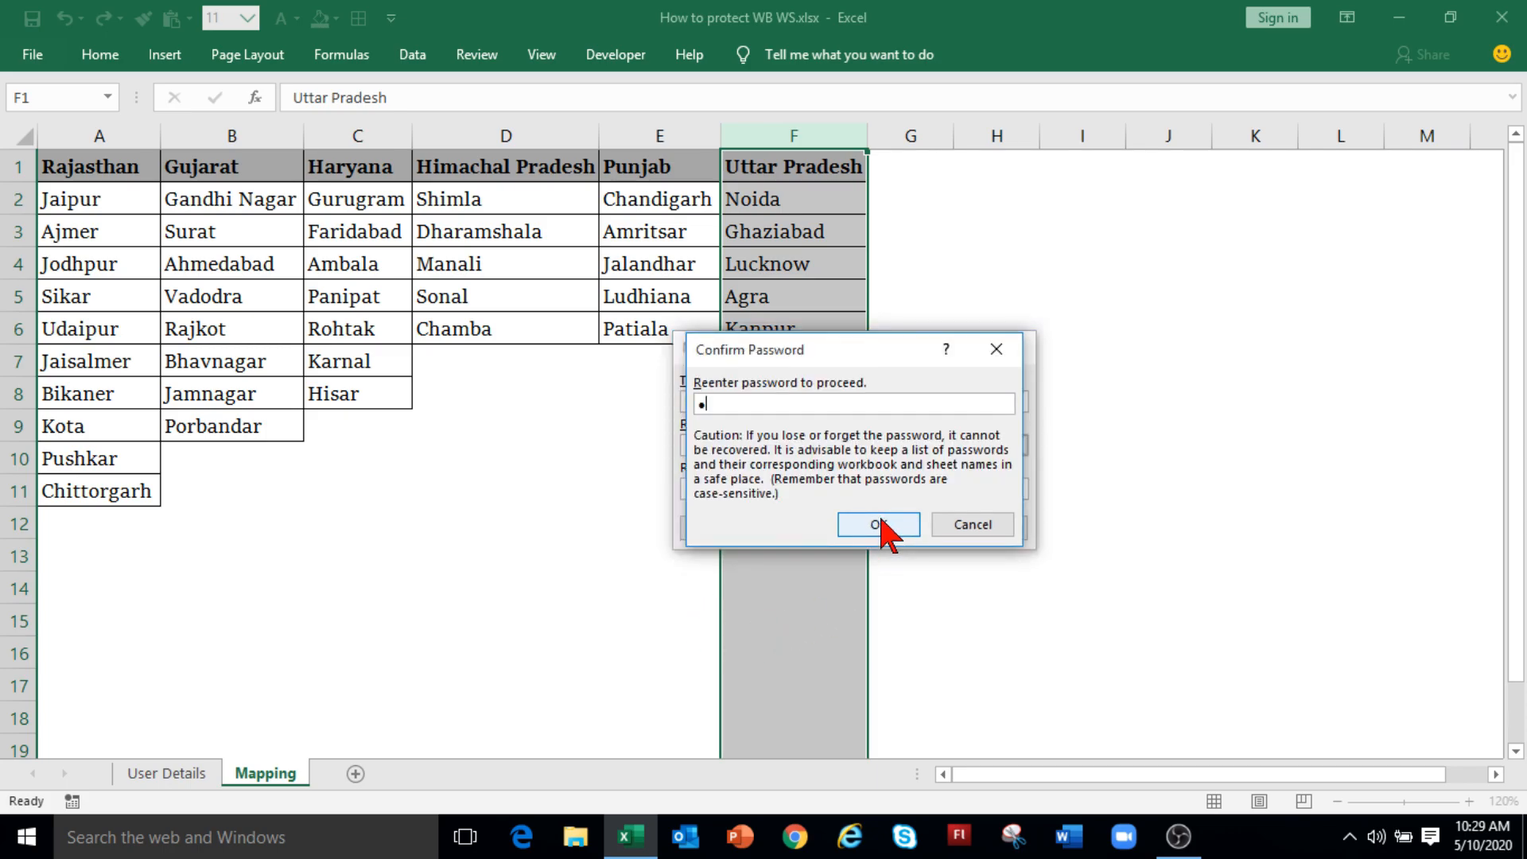
{"action": "left_click", "coordinate": [885, 526]}
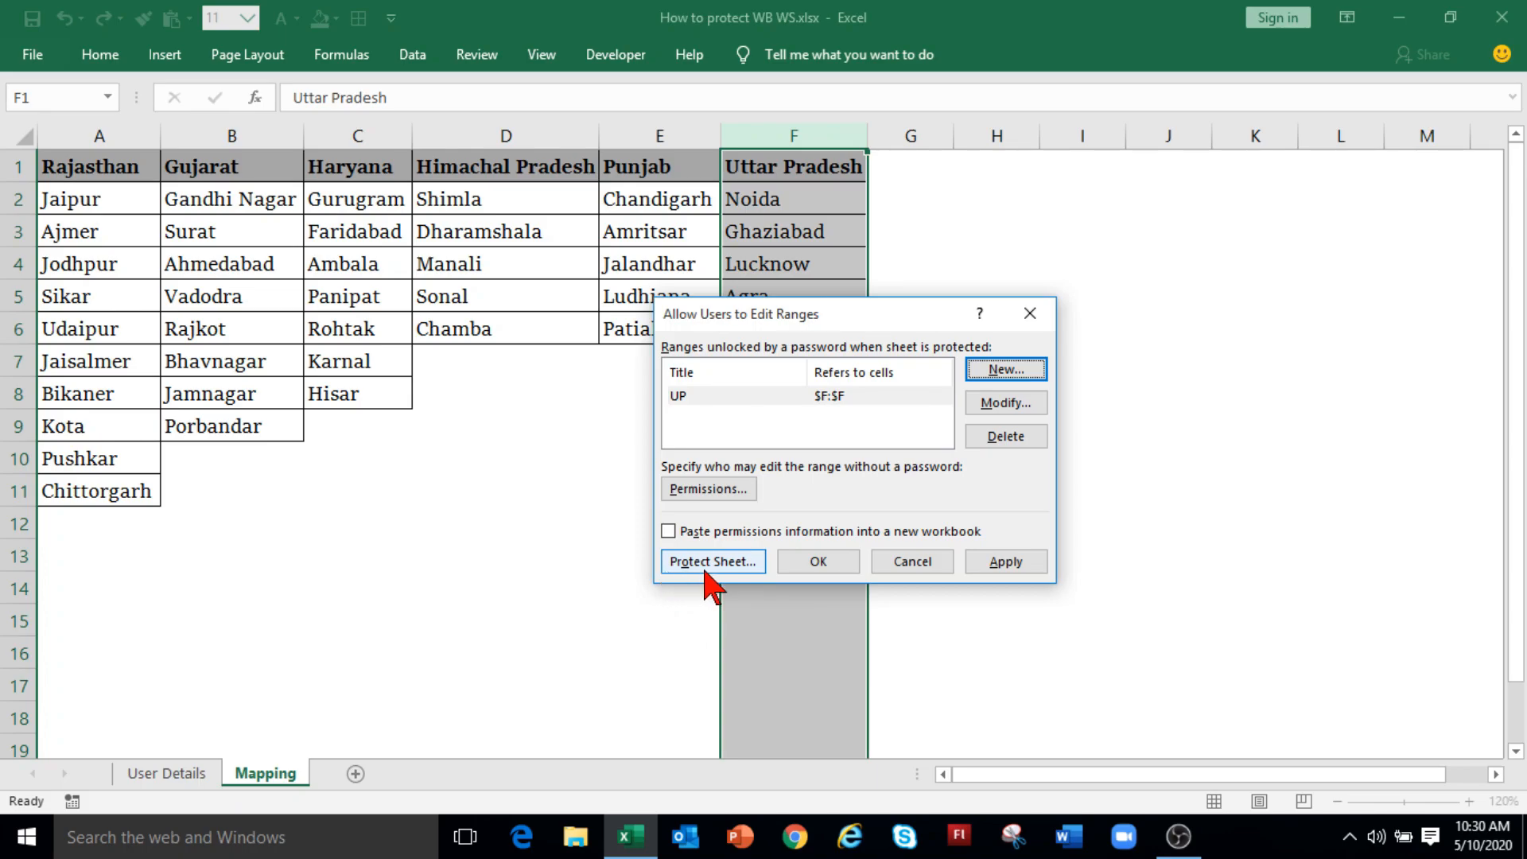
Step: Protect the Mapping sheet with a password, allowing only selection of locked and unlocked cells
{"action": "left_click", "coordinate": [710, 565]}
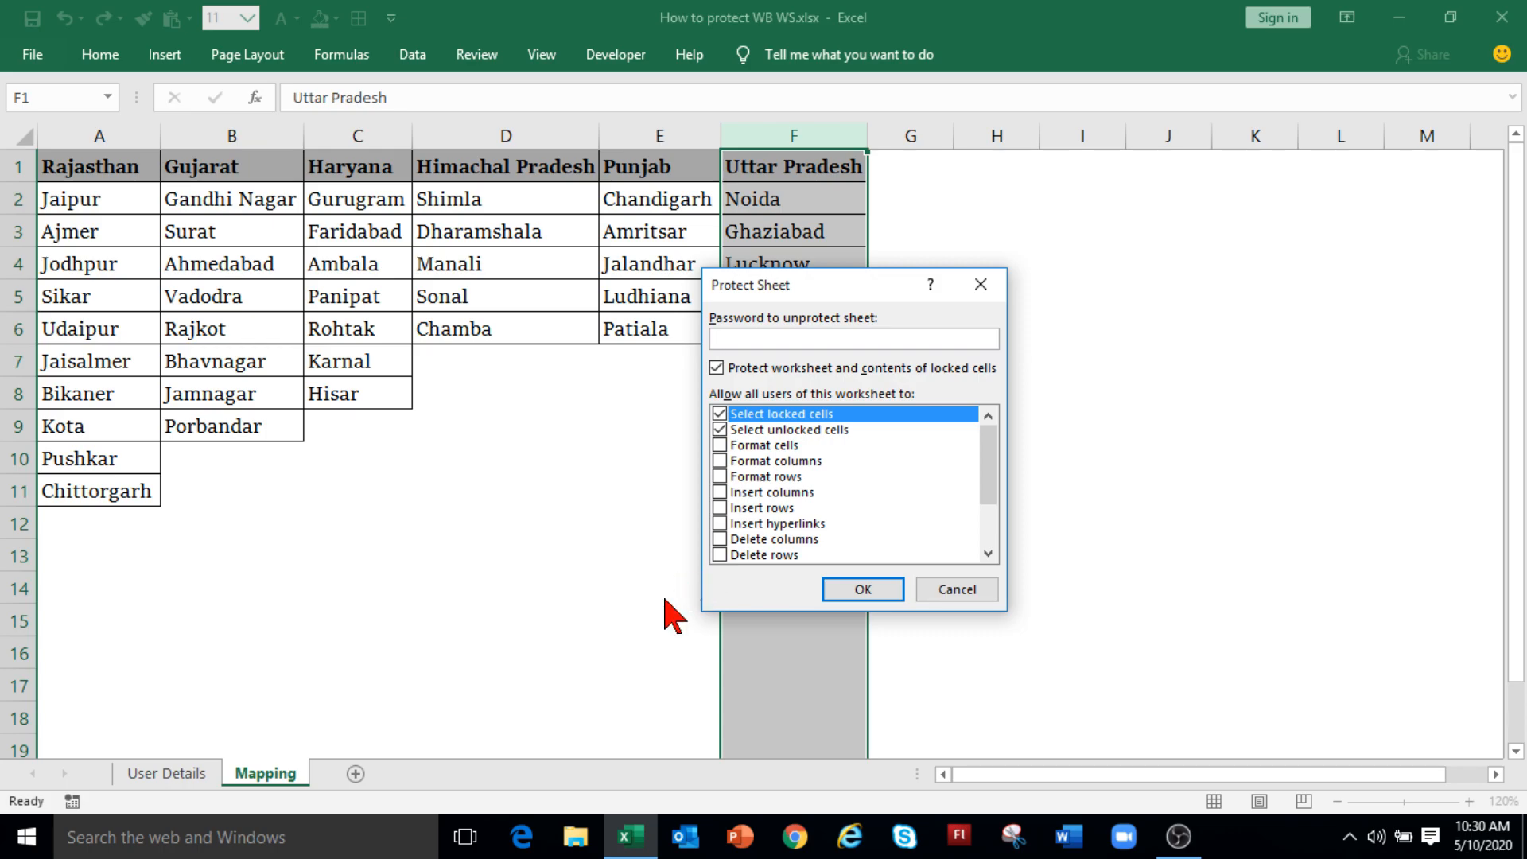
{"action": "type", "text": "•••••"}
{"action": "left_click", "coordinate": [859, 589]}
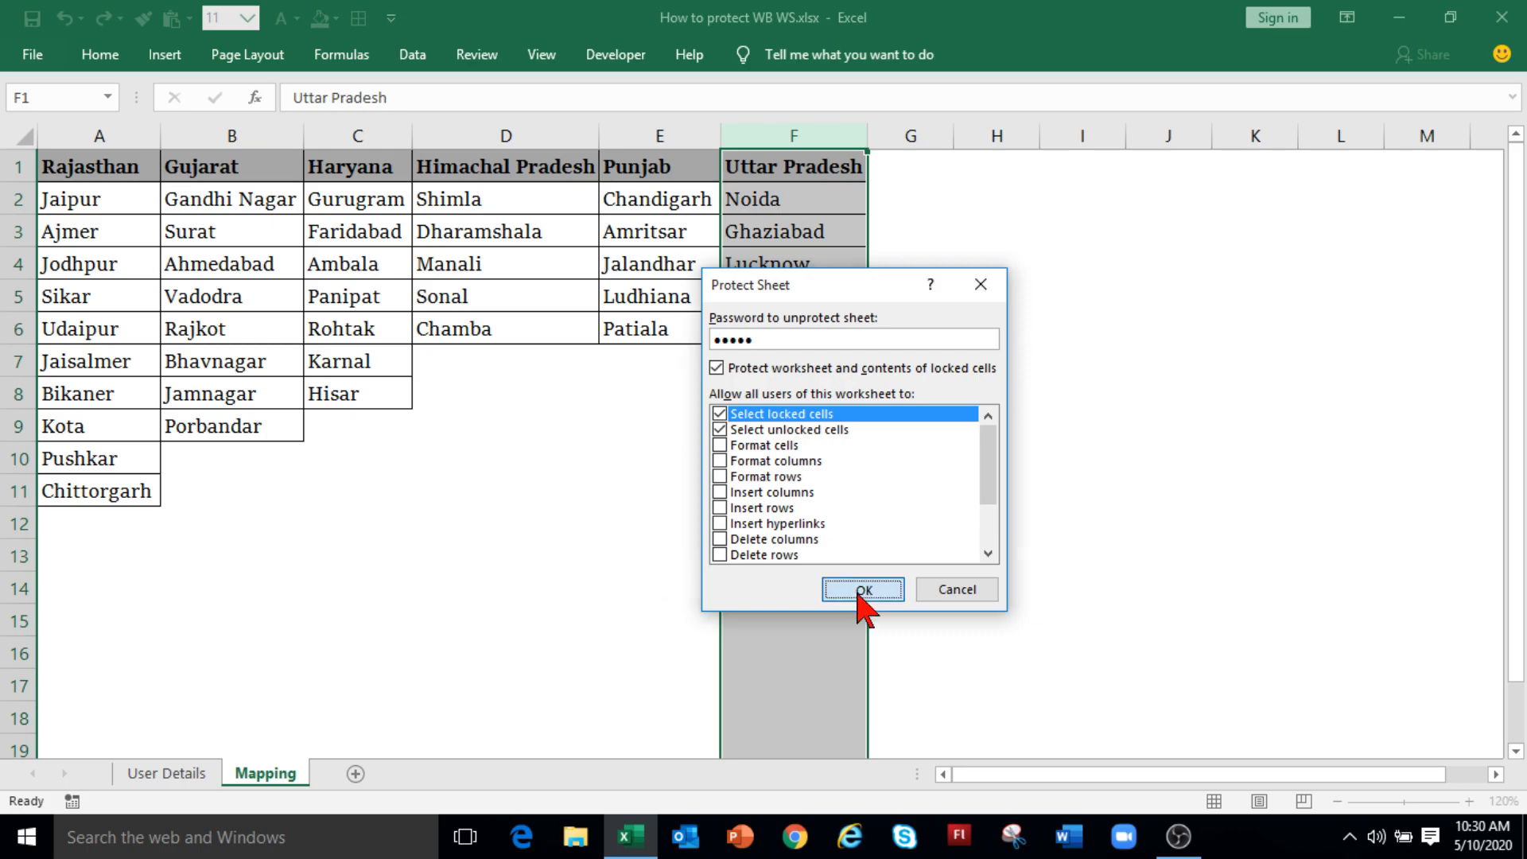
{"action": "type", "text": "••••"}
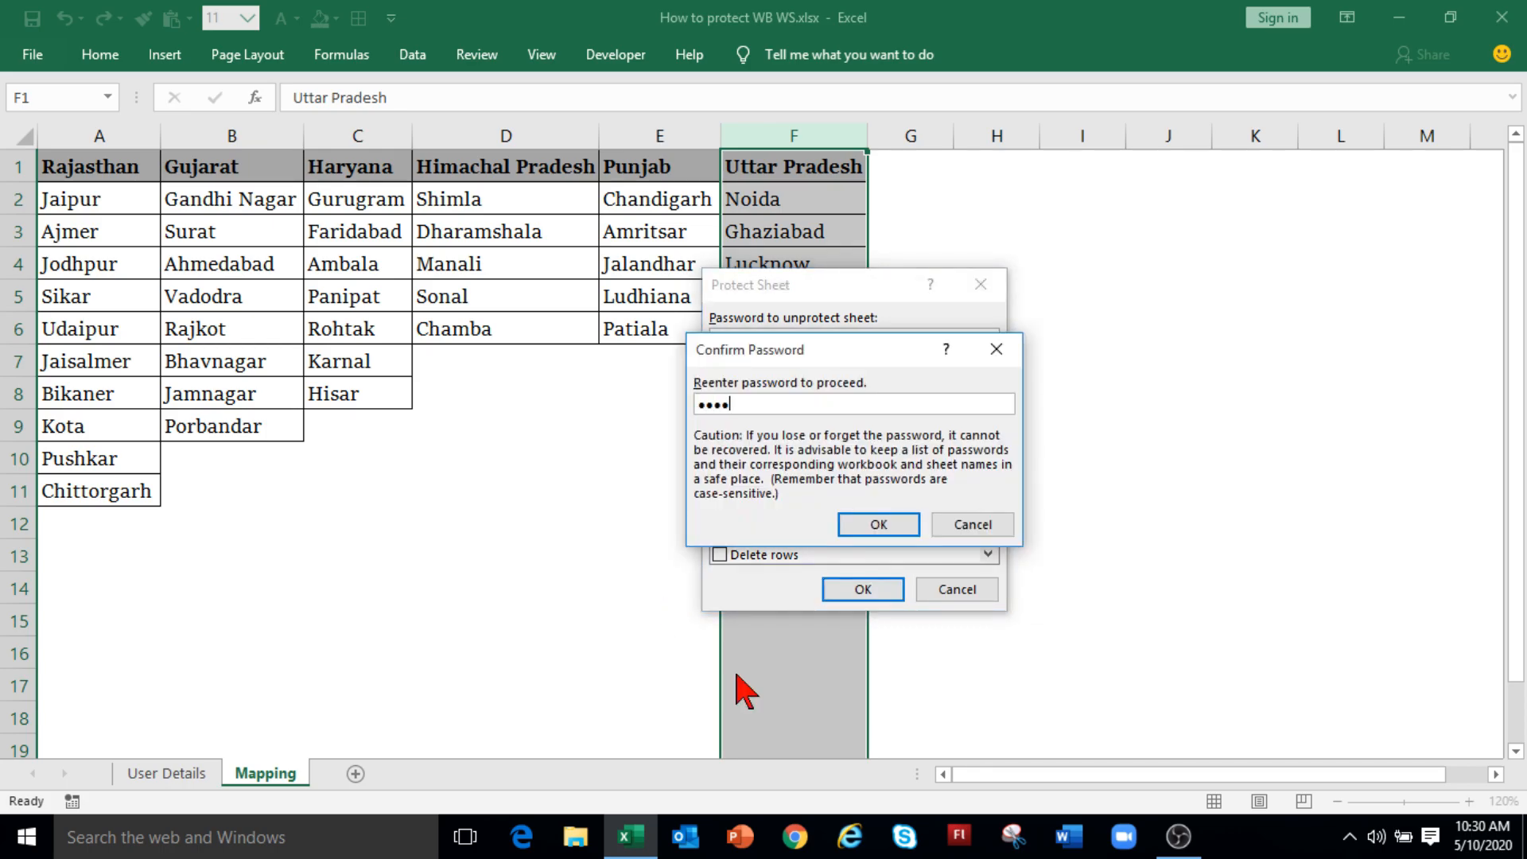
Step: Finish protecting the sheet and confirm locked cell D13 refuses editing
{"action": "left_click", "coordinate": [869, 526]}
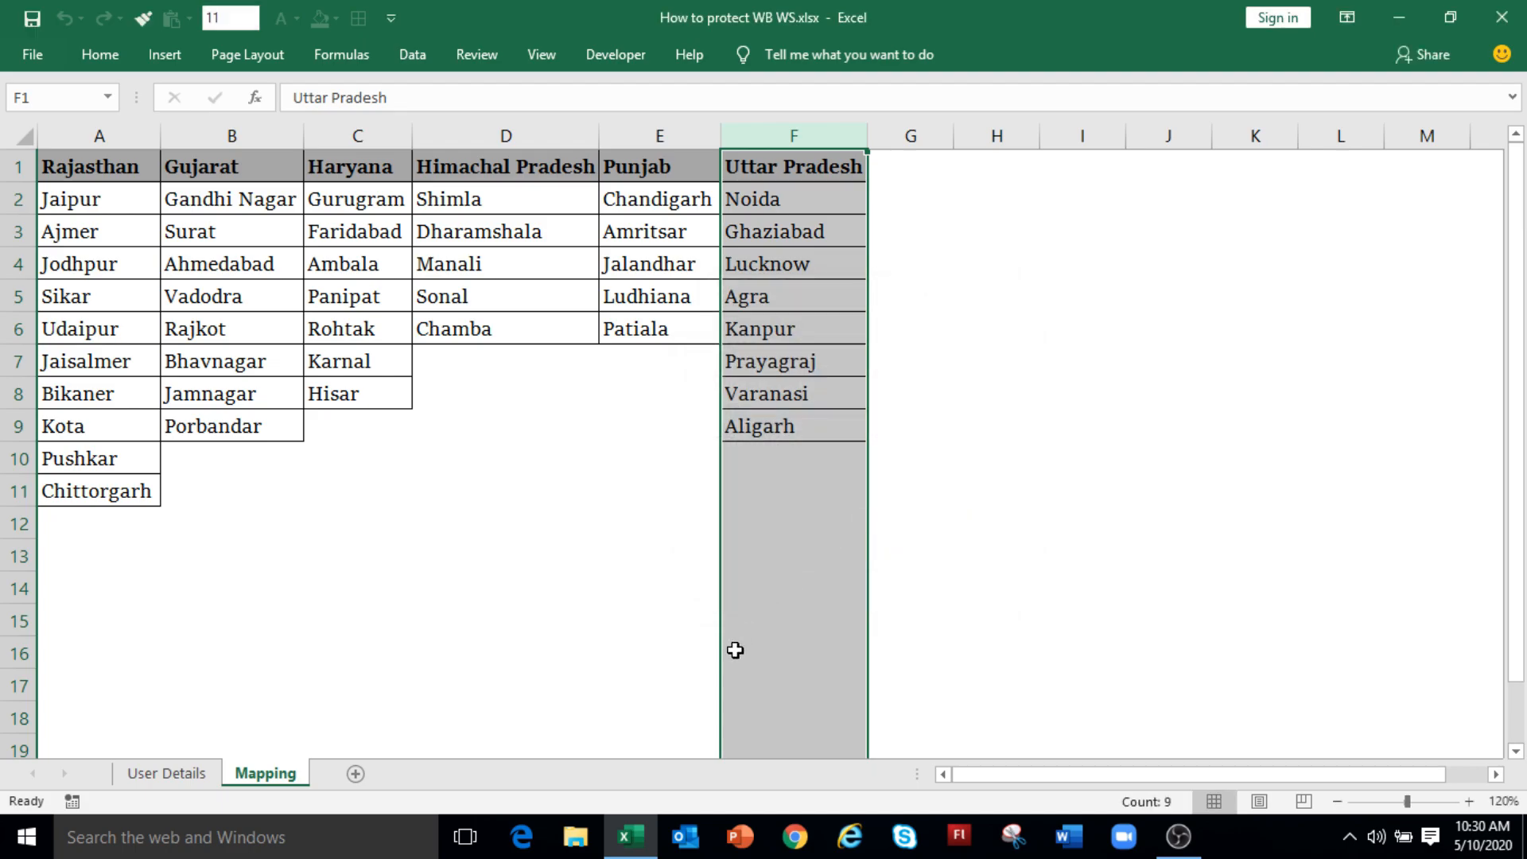
{"action": "double_click", "coordinate": [584, 562]}
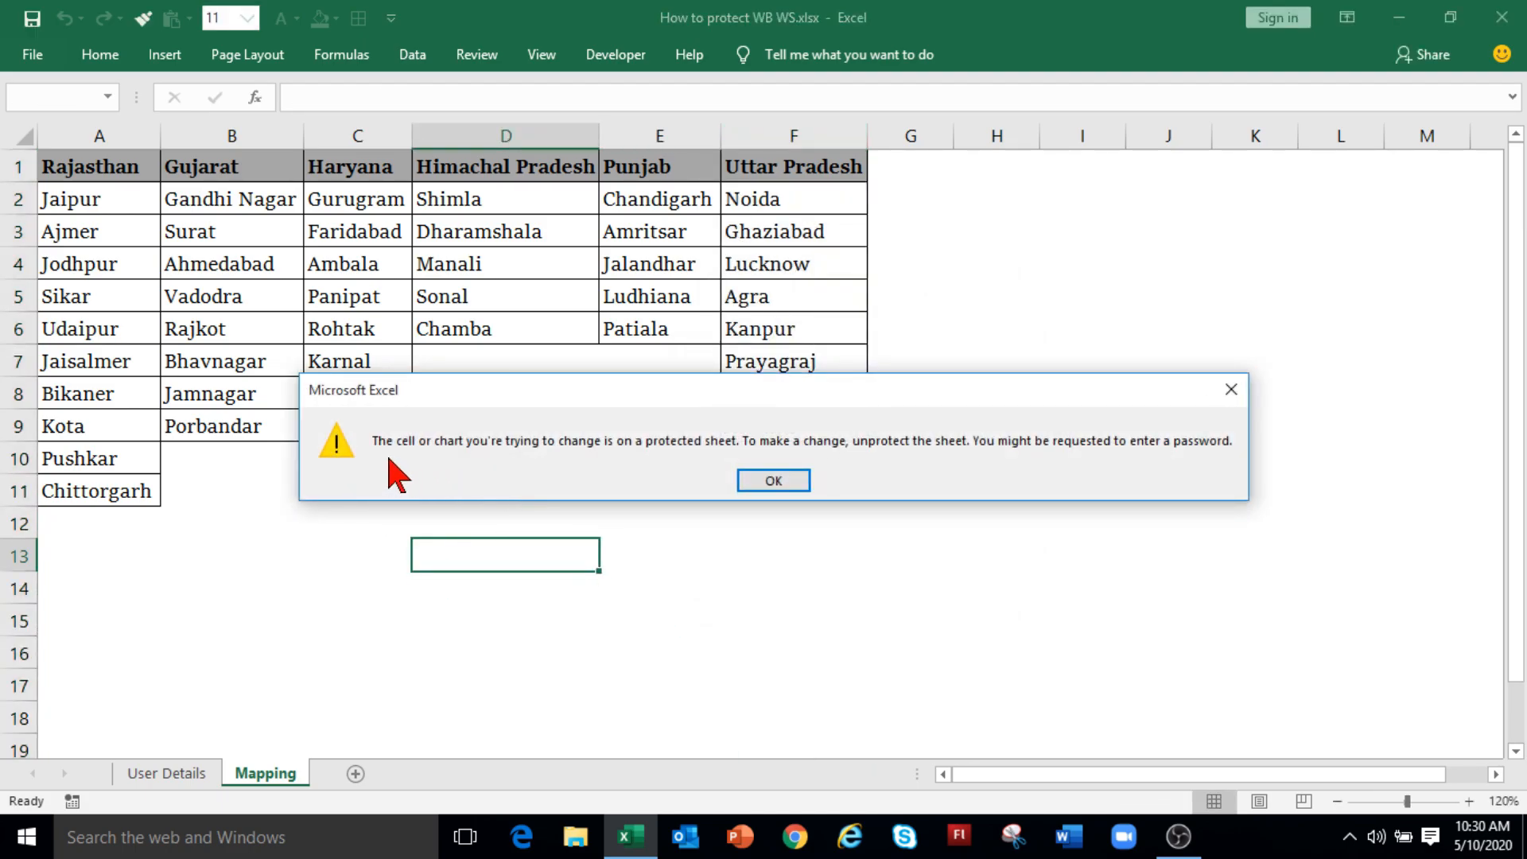
{"action": "left_click", "coordinate": [752, 485]}
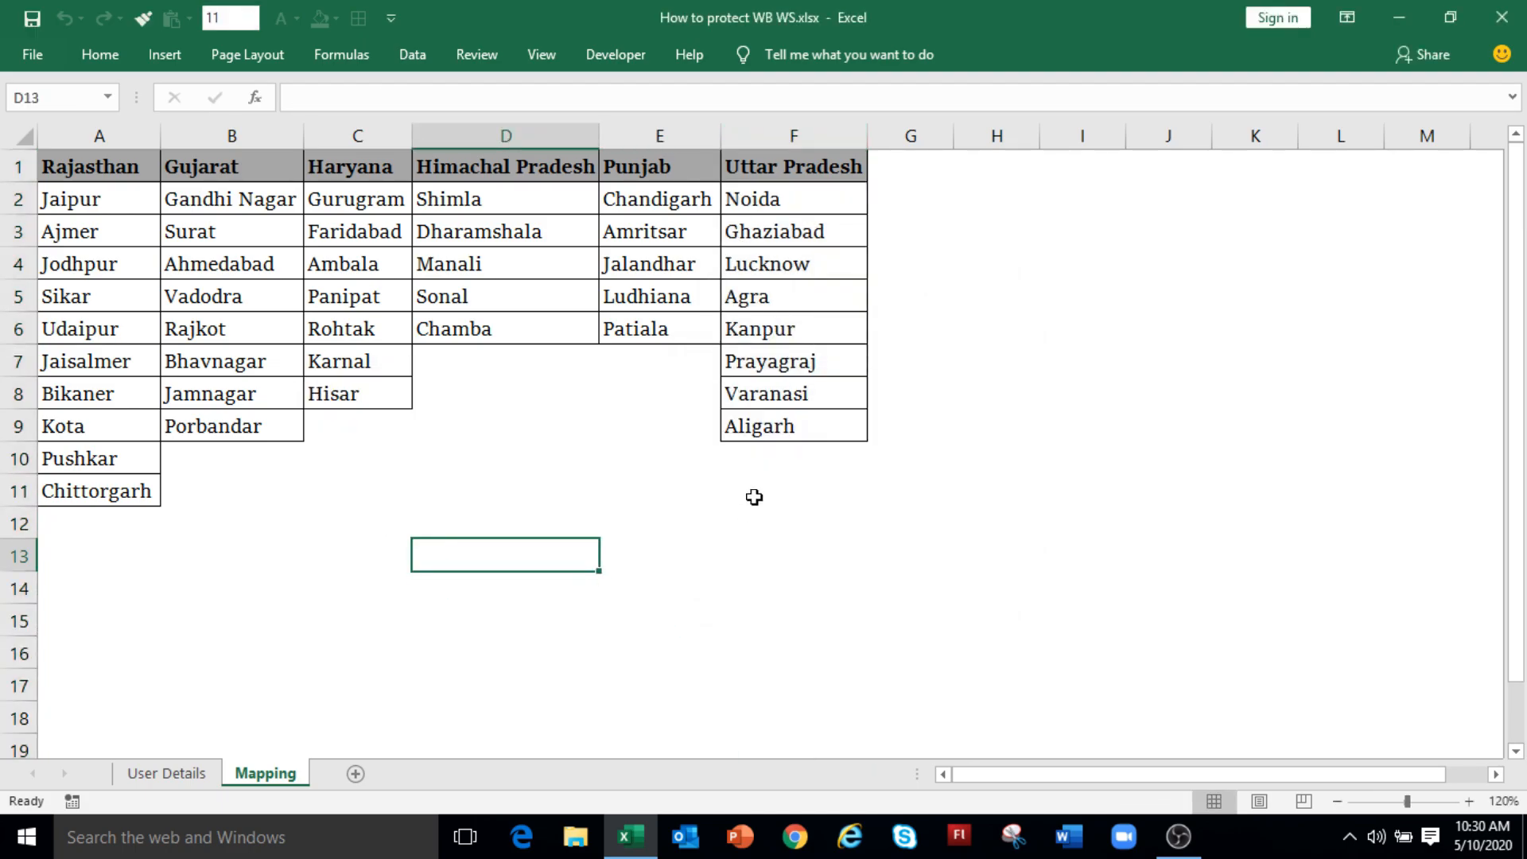
Step: Unlock the UP range, change F4 from Lucknow to Meerut, and verify B5 stays locked
{"action": "double_click", "coordinate": [812, 298]}
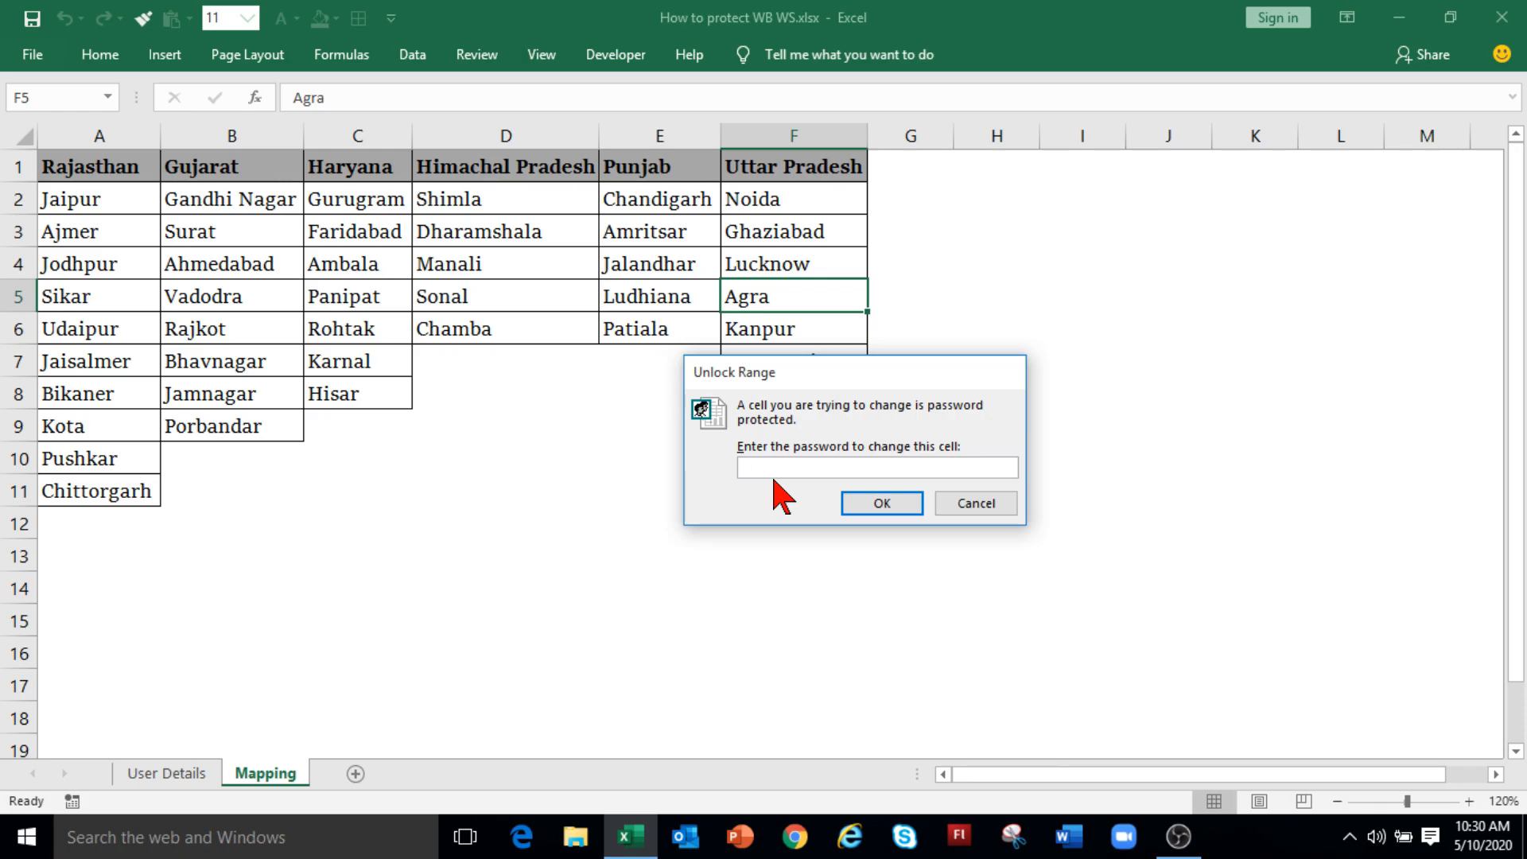
{"action": "type", "text": "1234"}
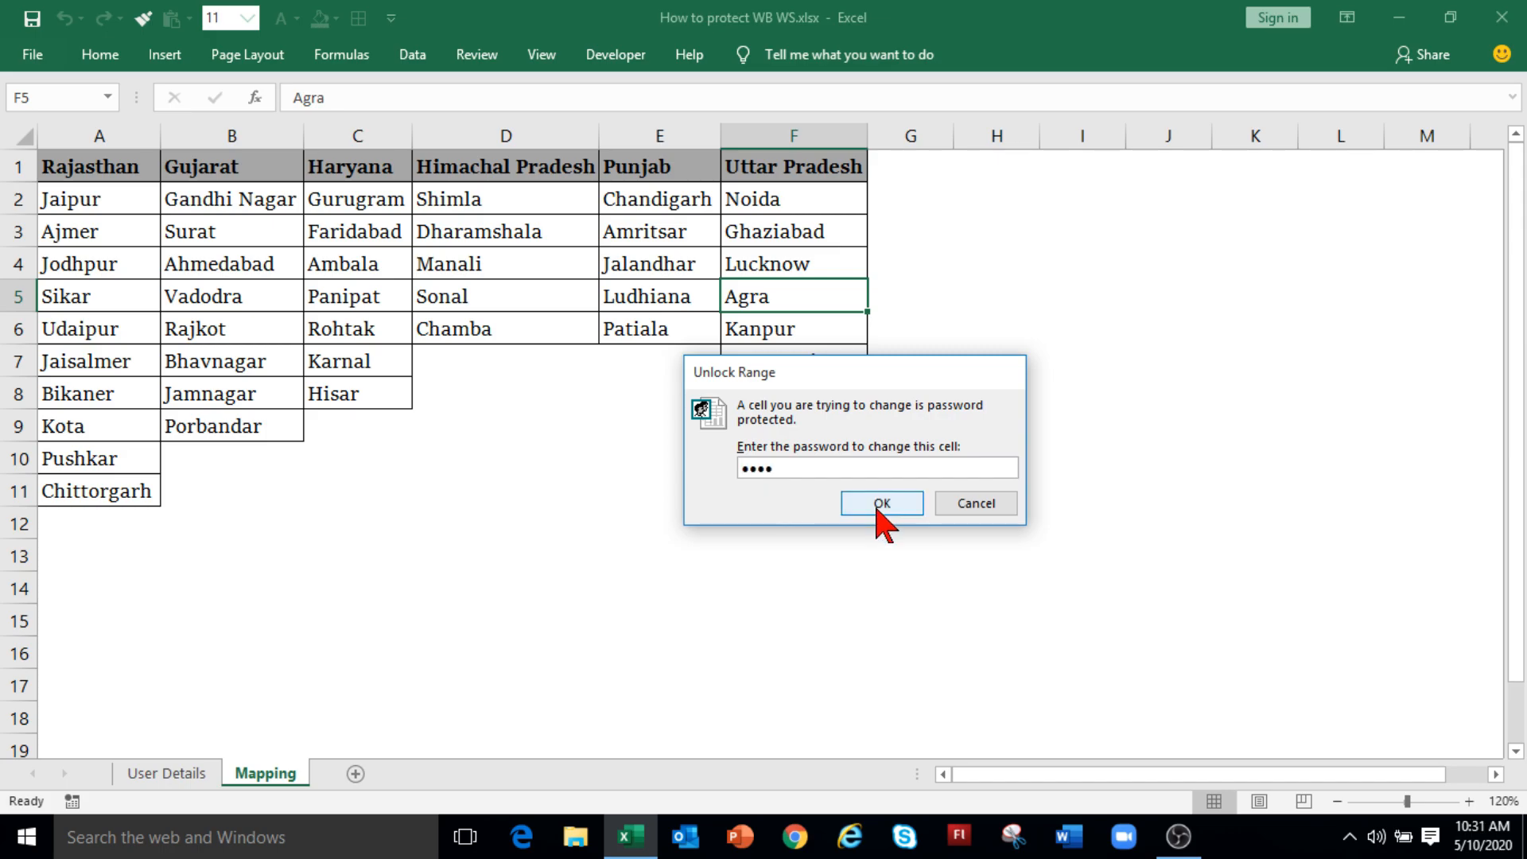
{"action": "left_click", "coordinate": [882, 504]}
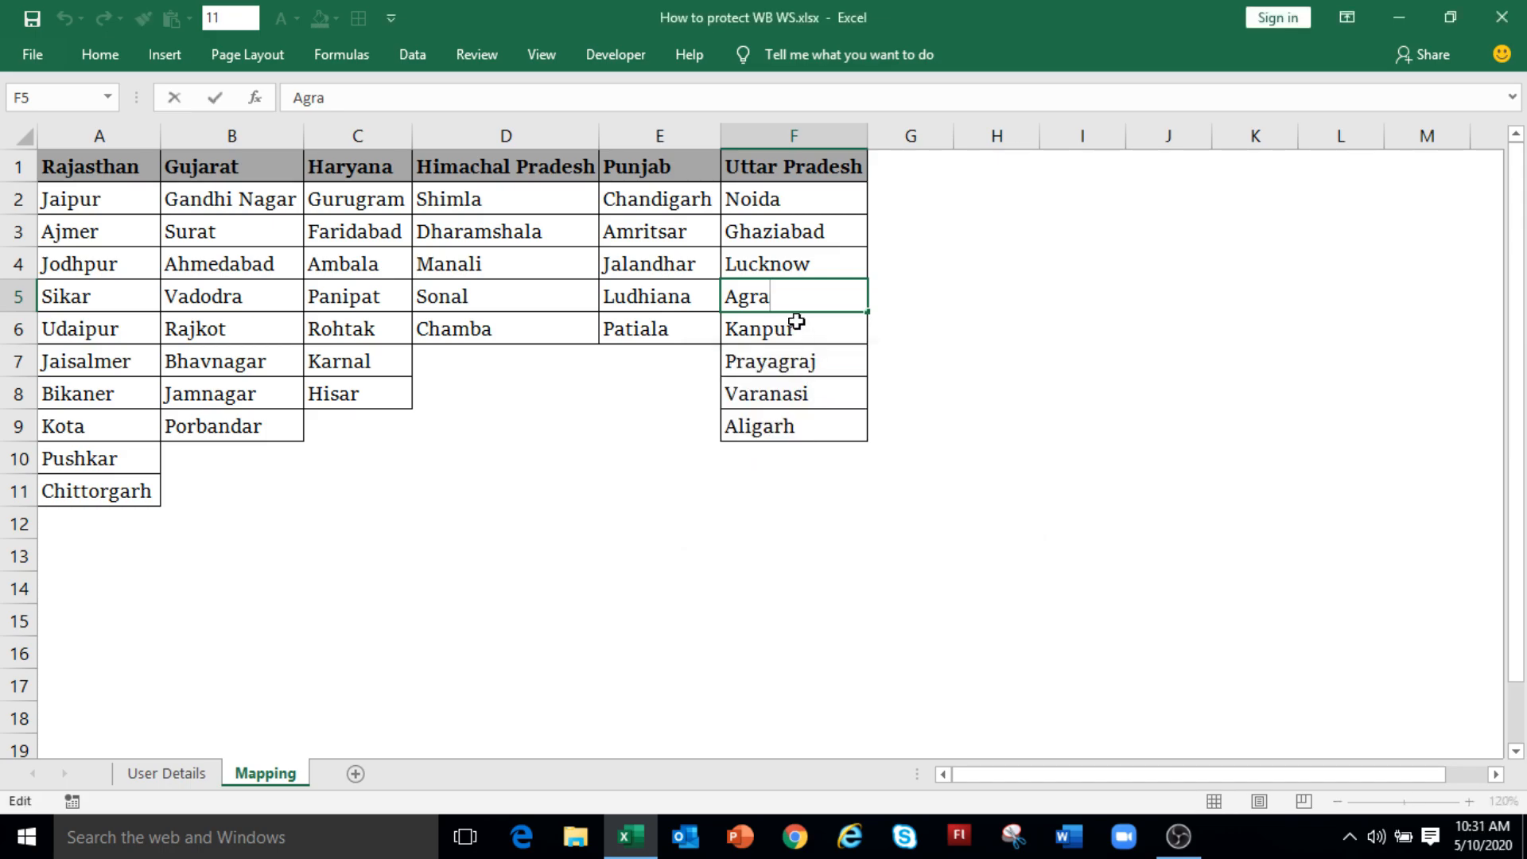
{"action": "left_click", "coordinate": [789, 258]}
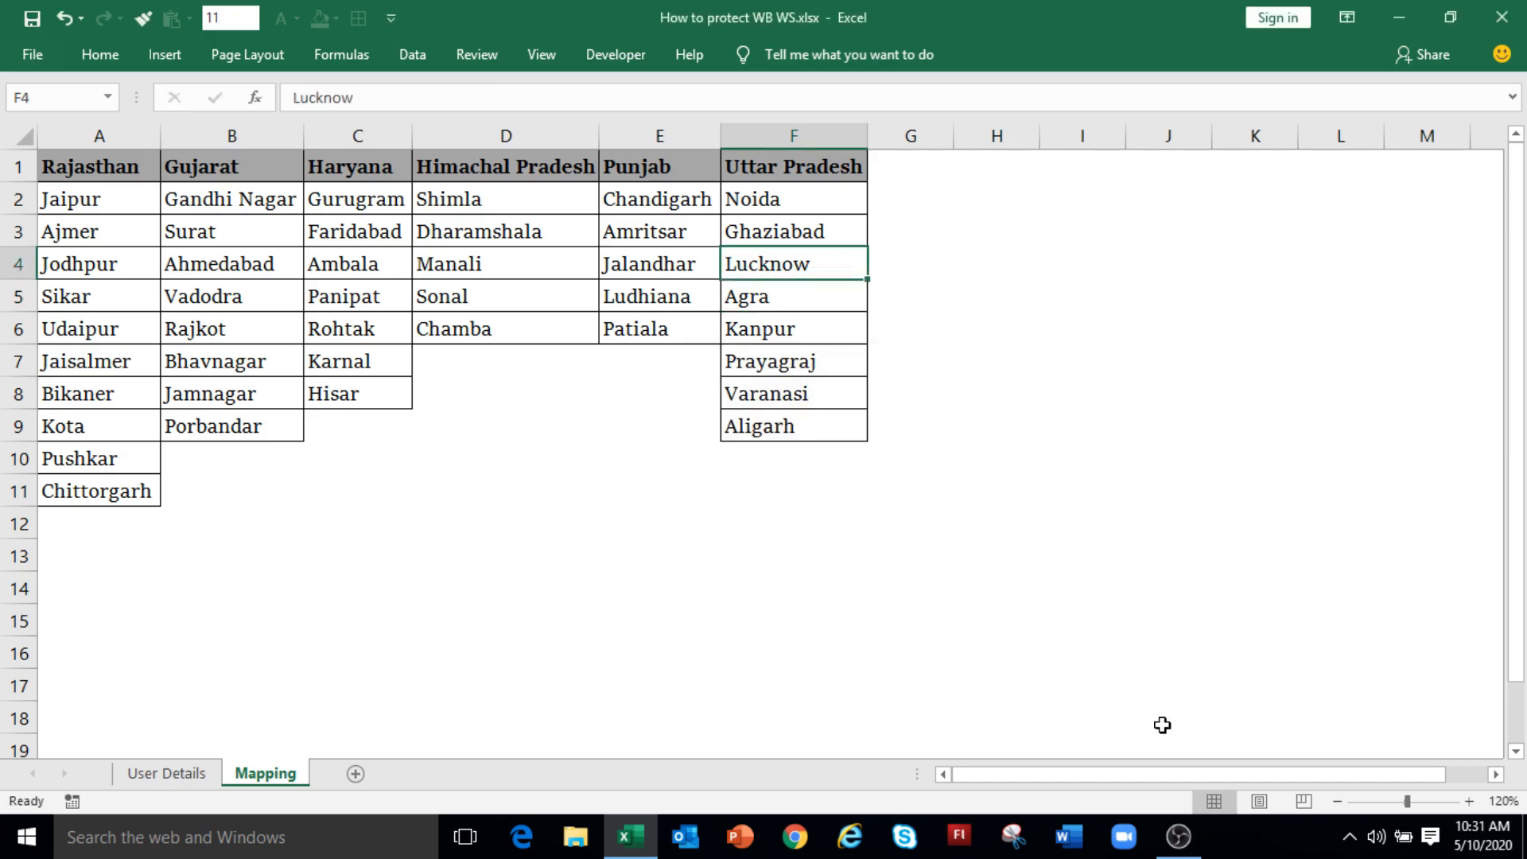
{"action": "type", "text": "Meerut"}
{"action": "key", "text": "Return"}
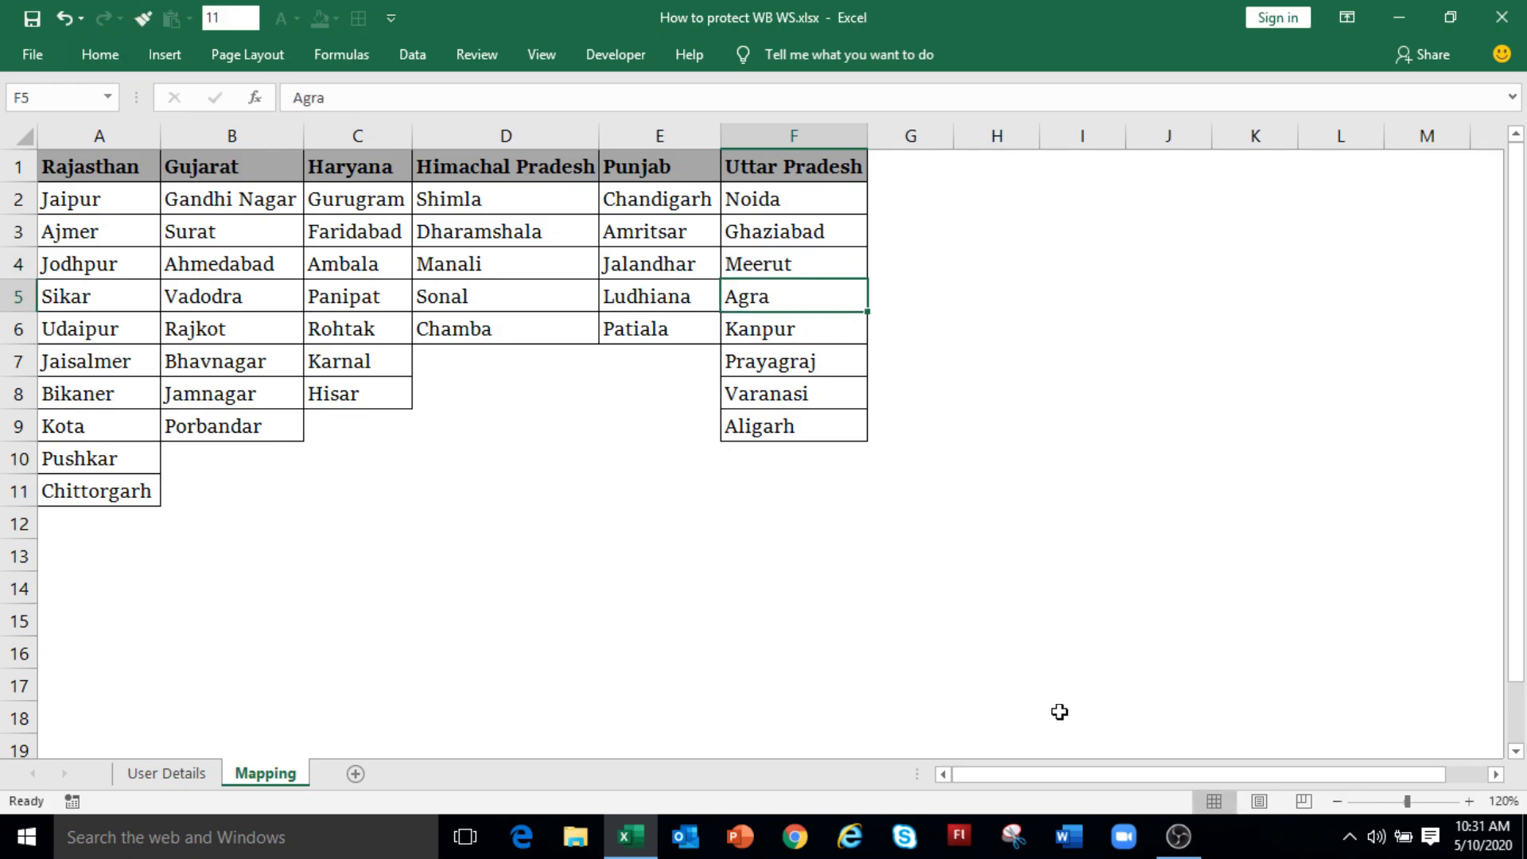
{"action": "double_click", "coordinate": [248, 306]}
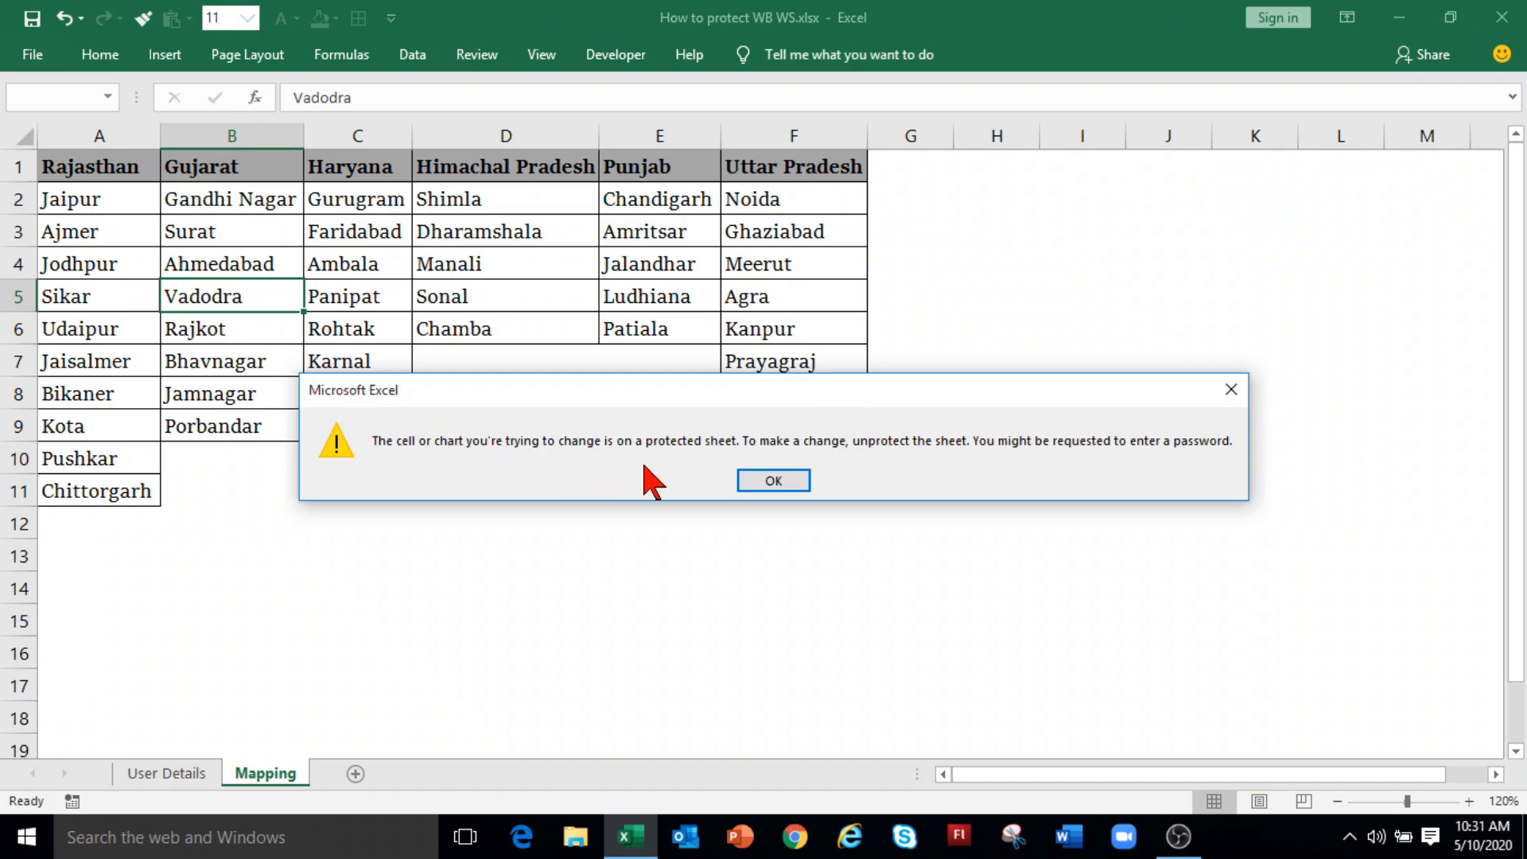
{"action": "left_click", "coordinate": [762, 482]}
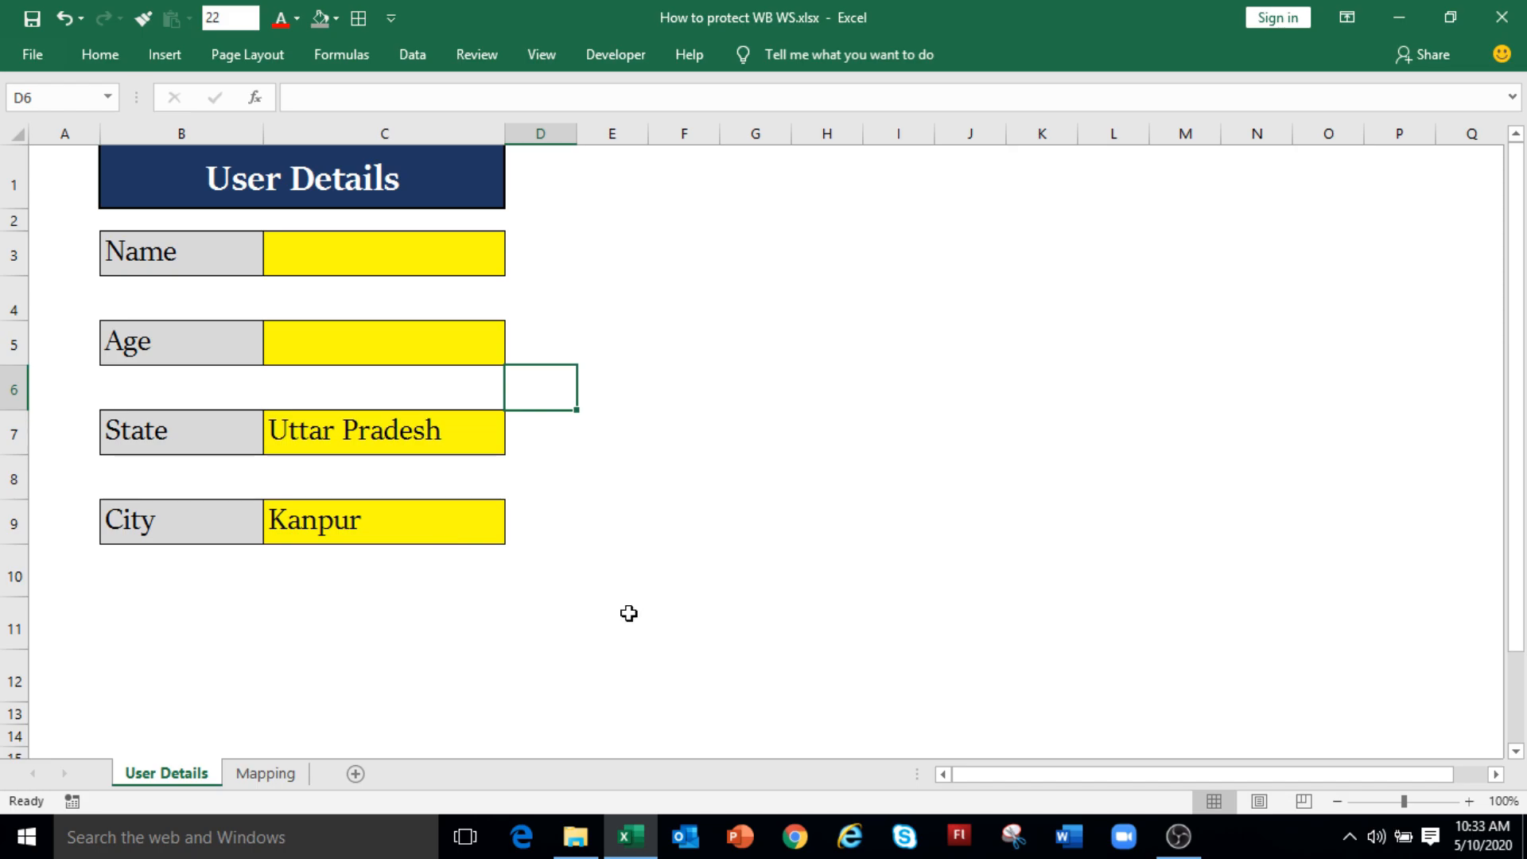
Step: Select the Name, Age, State and City input cells C3, C5, C7 and C9 together
{"action": "left_click", "coordinate": [398, 434]}
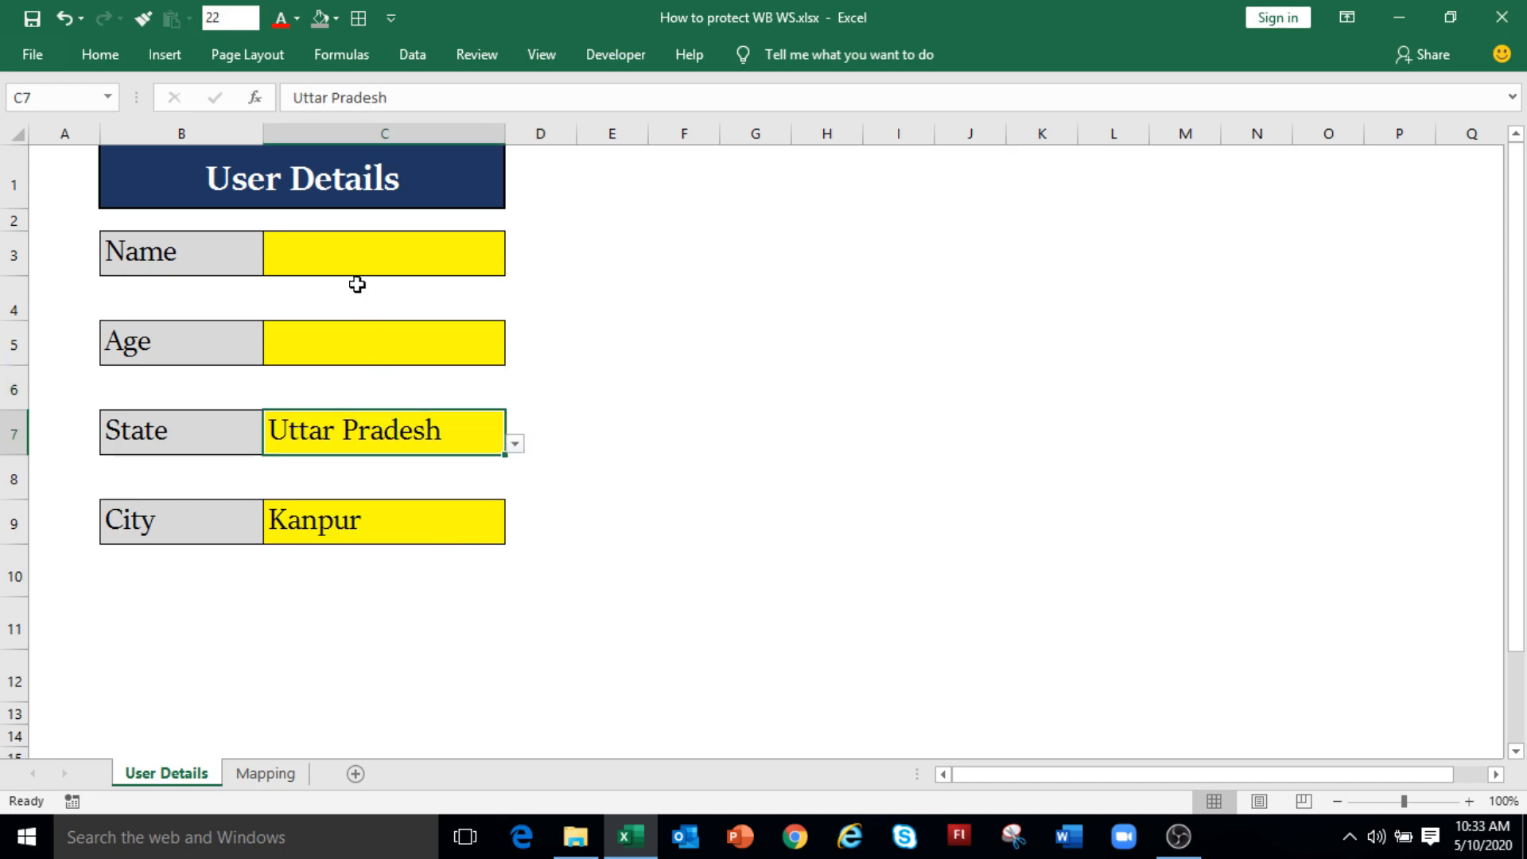
{"action": "left_click", "coordinate": [359, 254]}
{"action": "left_click", "coordinate": [368, 340]}
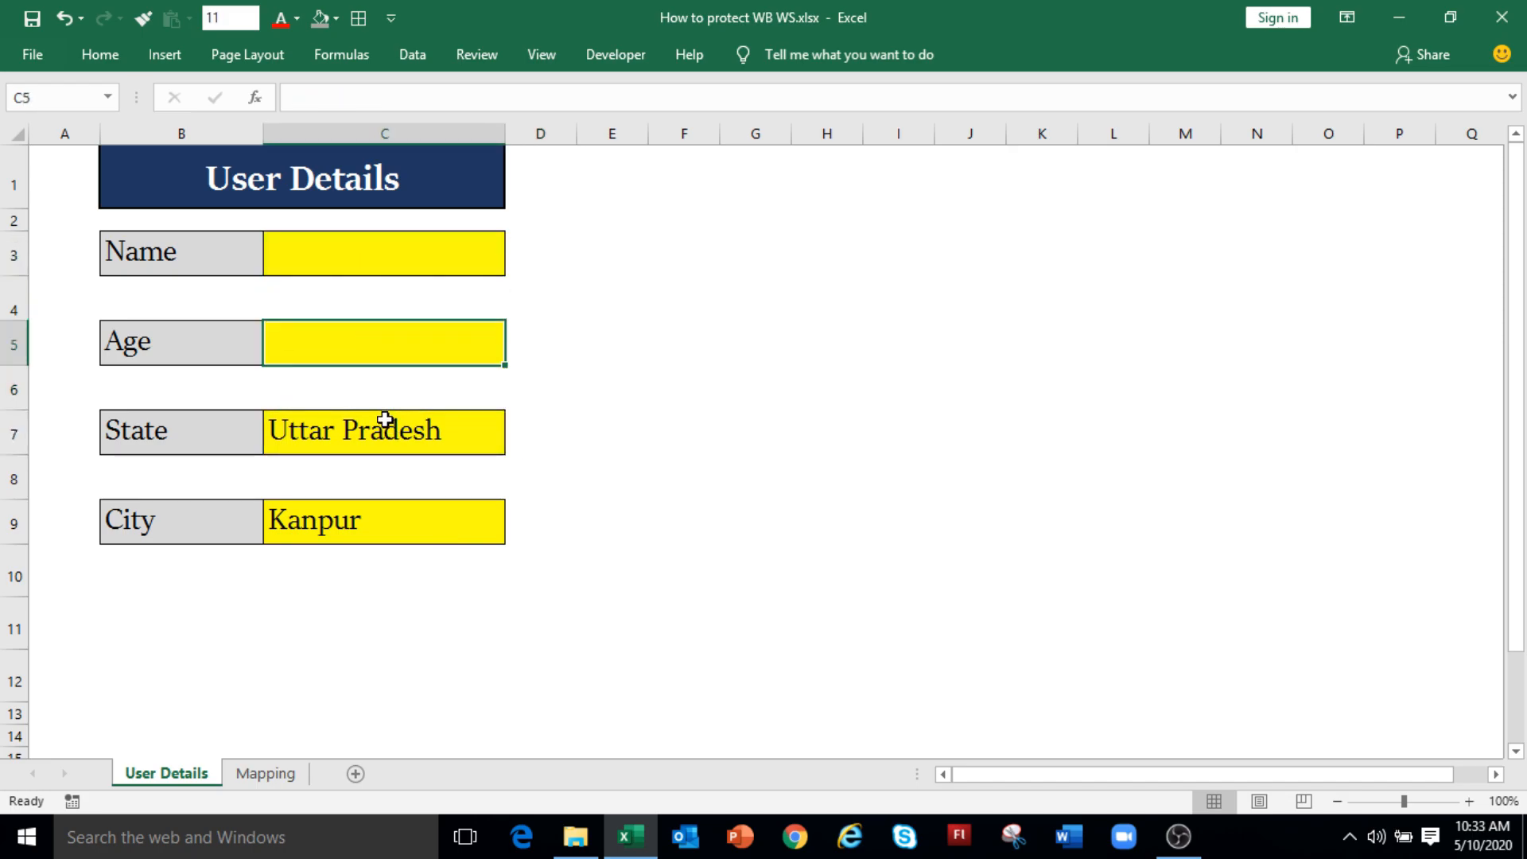
{"action": "left_click", "coordinate": [383, 430]}
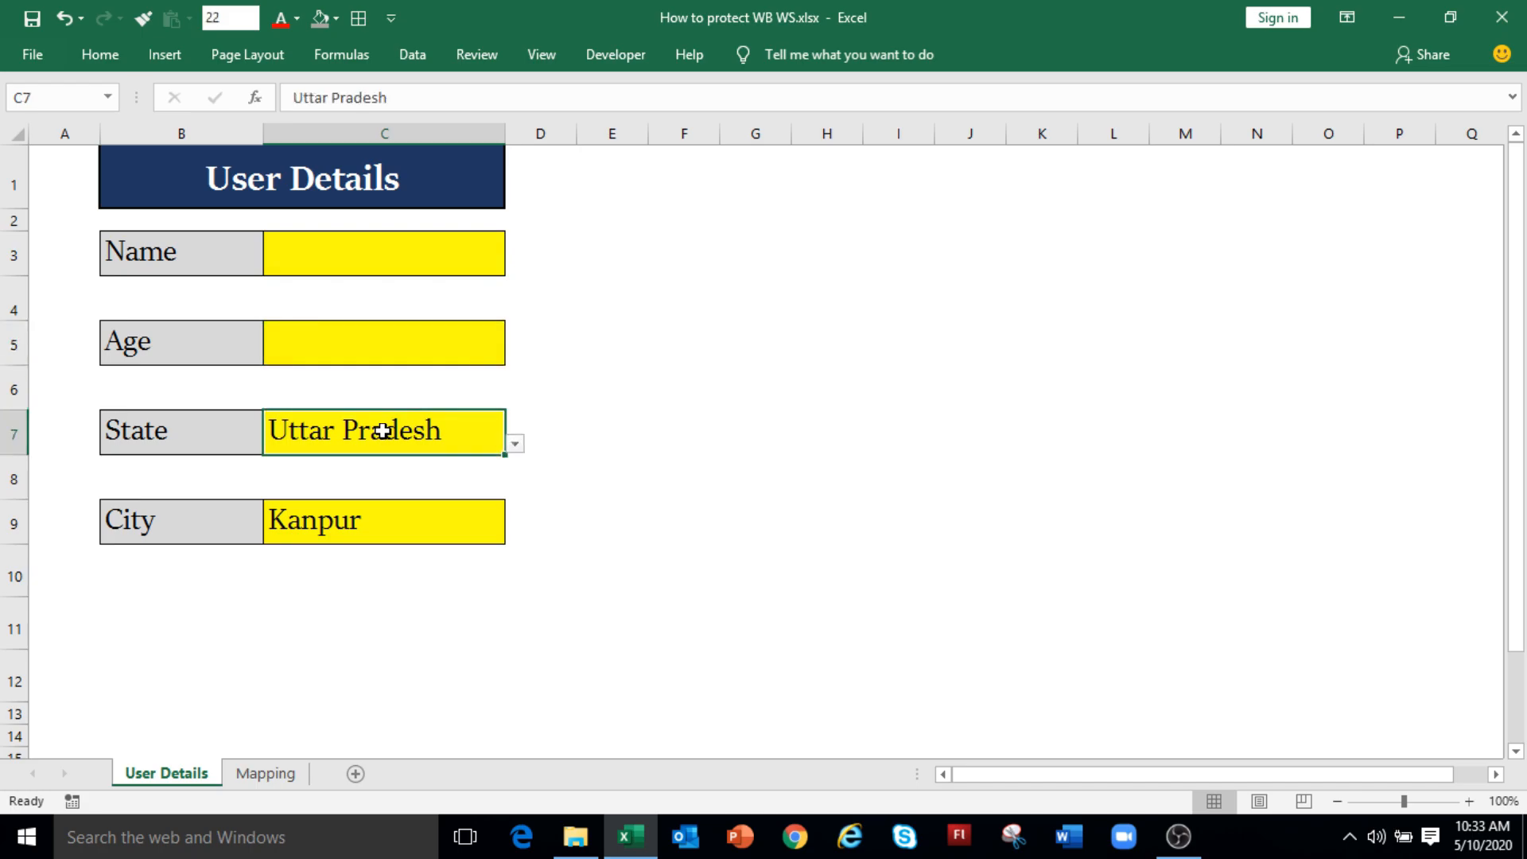
{"action": "left_click", "coordinate": [366, 522]}
{"action": "left_click", "coordinate": [354, 255]}
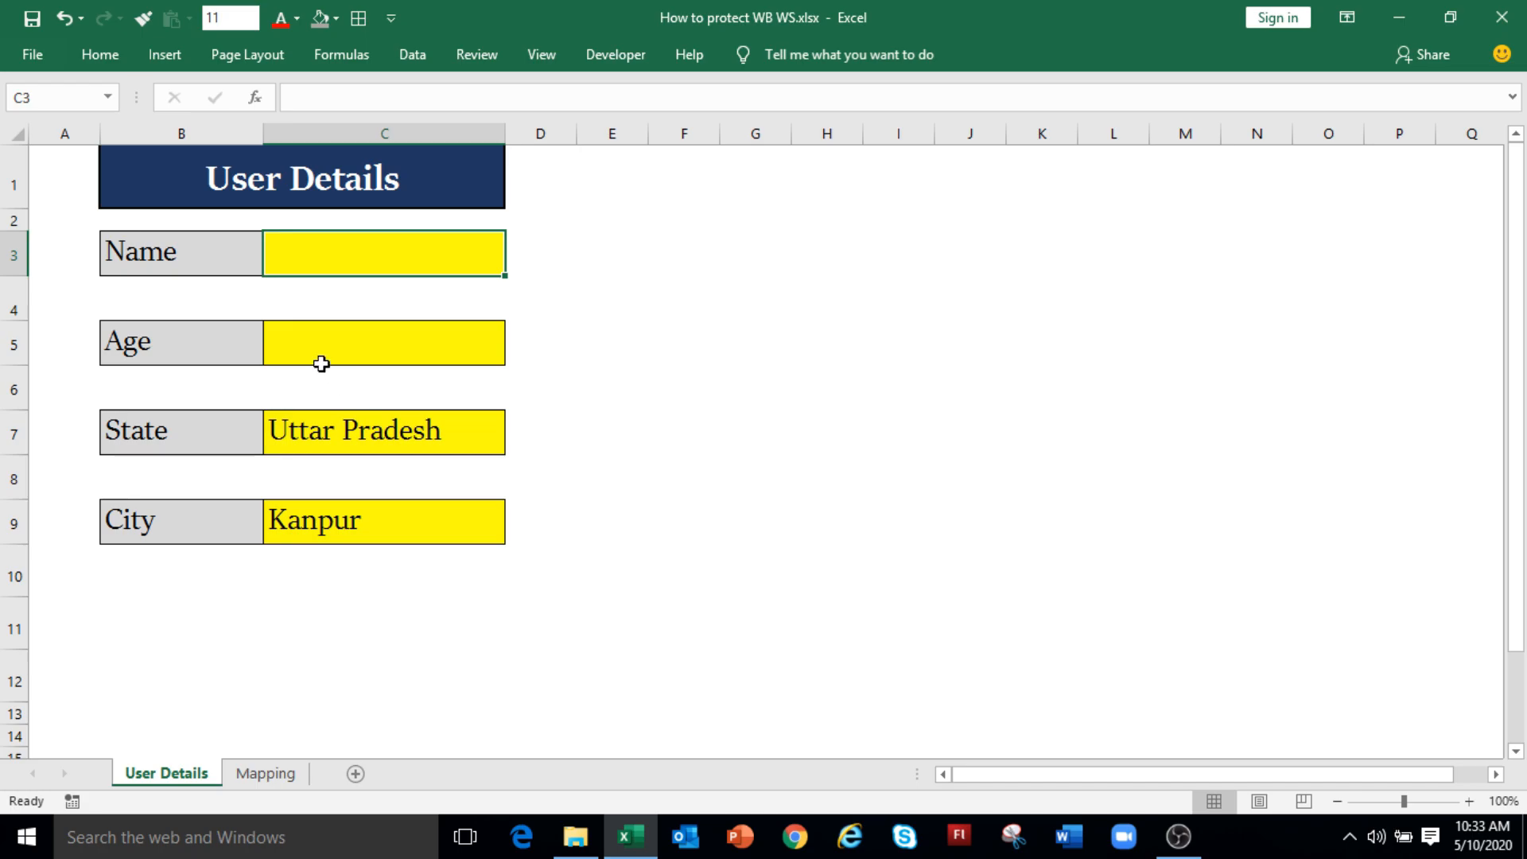
{"action": "left_click", "coordinate": [351, 335], "text": "ctrl"}
{"action": "left_click", "coordinate": [358, 431], "text": "ctrl"}
{"action": "left_click", "coordinate": [361, 522], "text": "ctrl"}
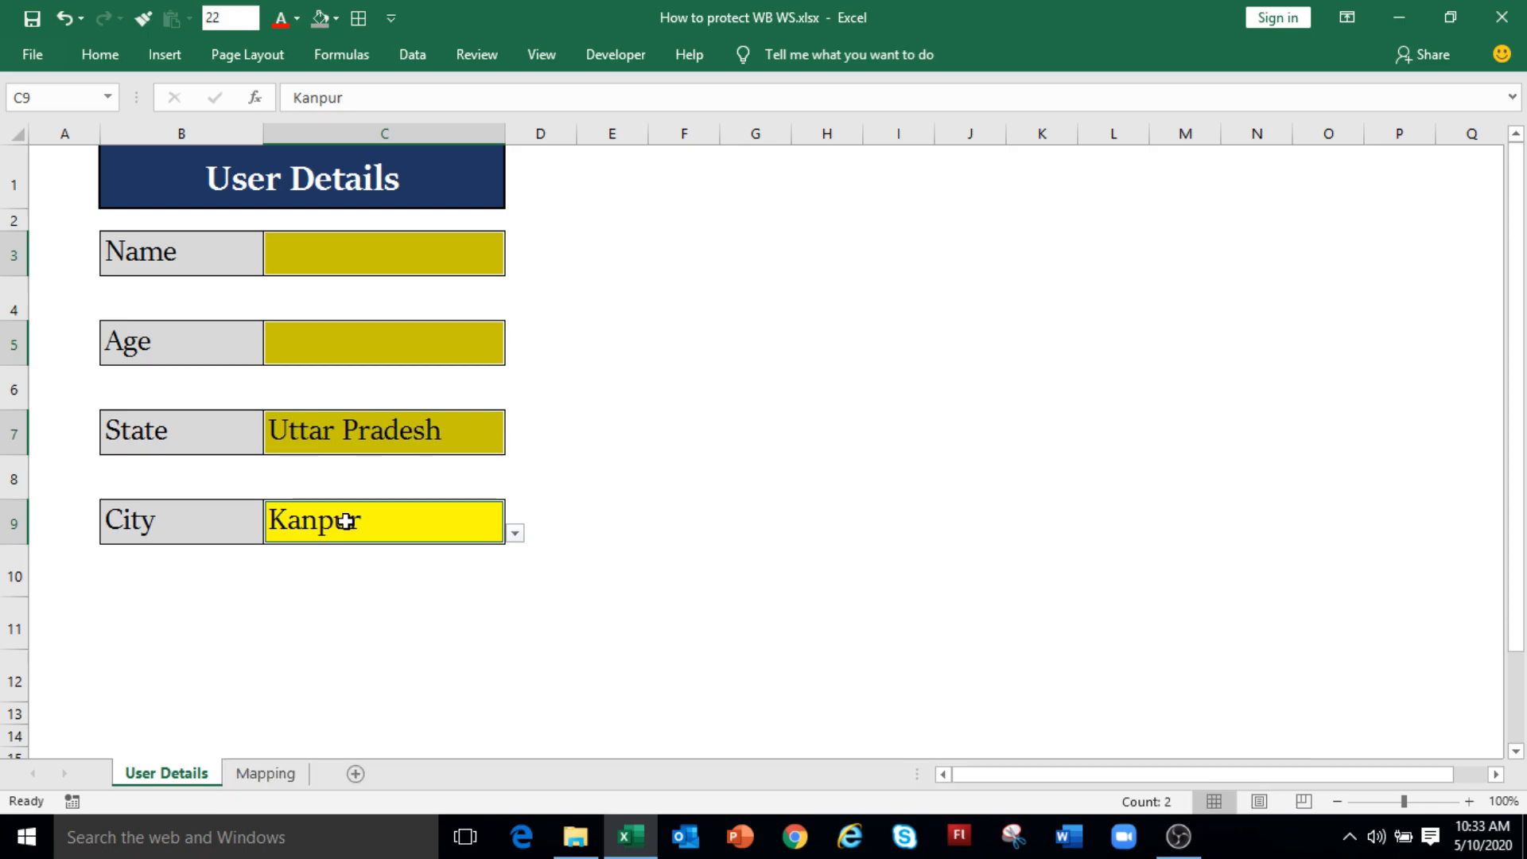
Step: Clear the Locked protection setting on the selected input cells
{"action": "right_click", "coordinate": [362, 245]}
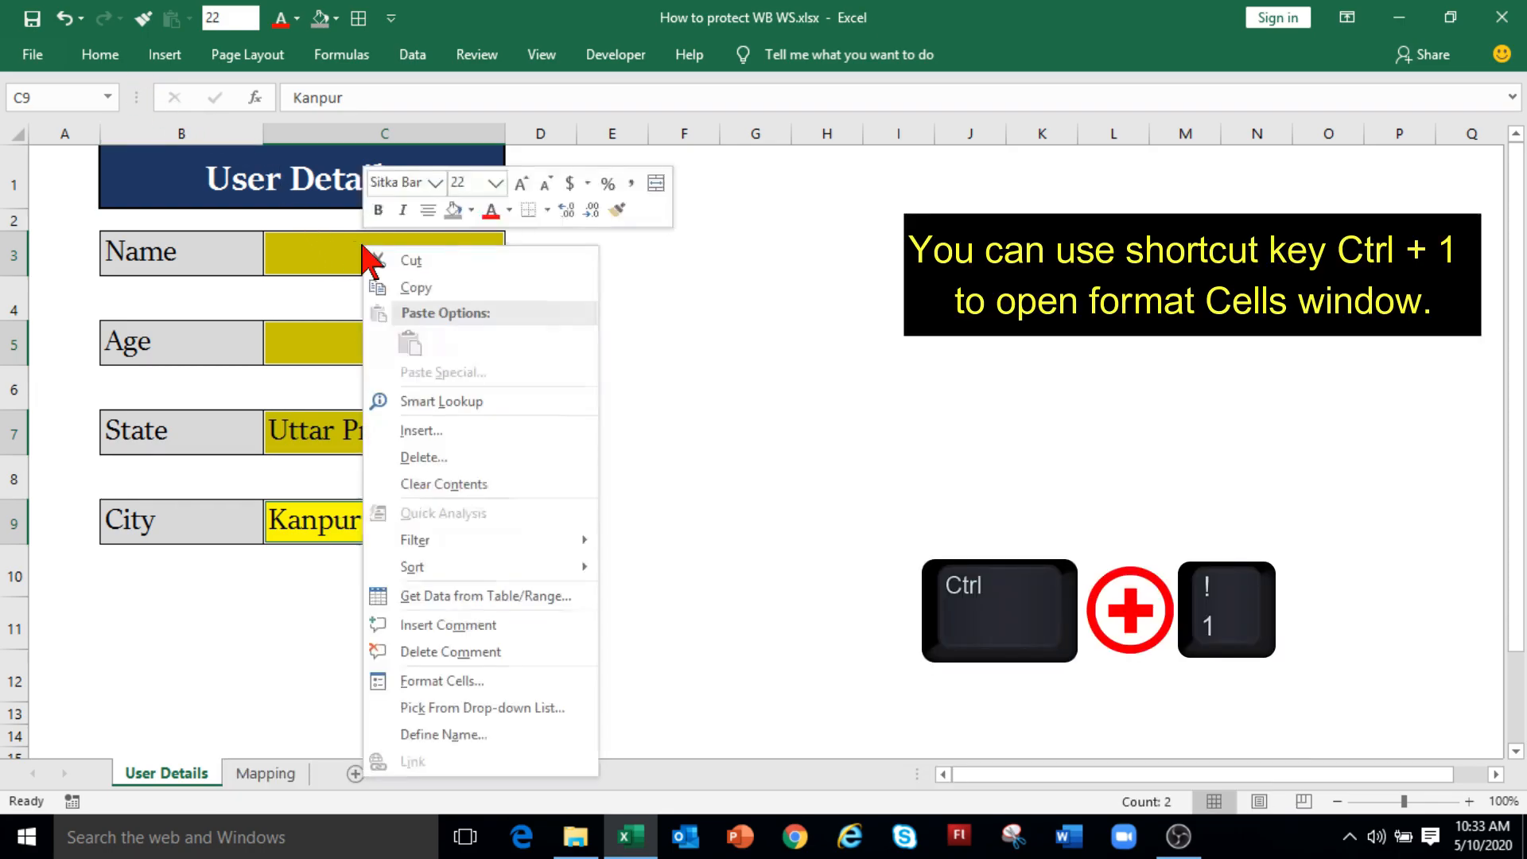
{"action": "left_click", "coordinate": [458, 682]}
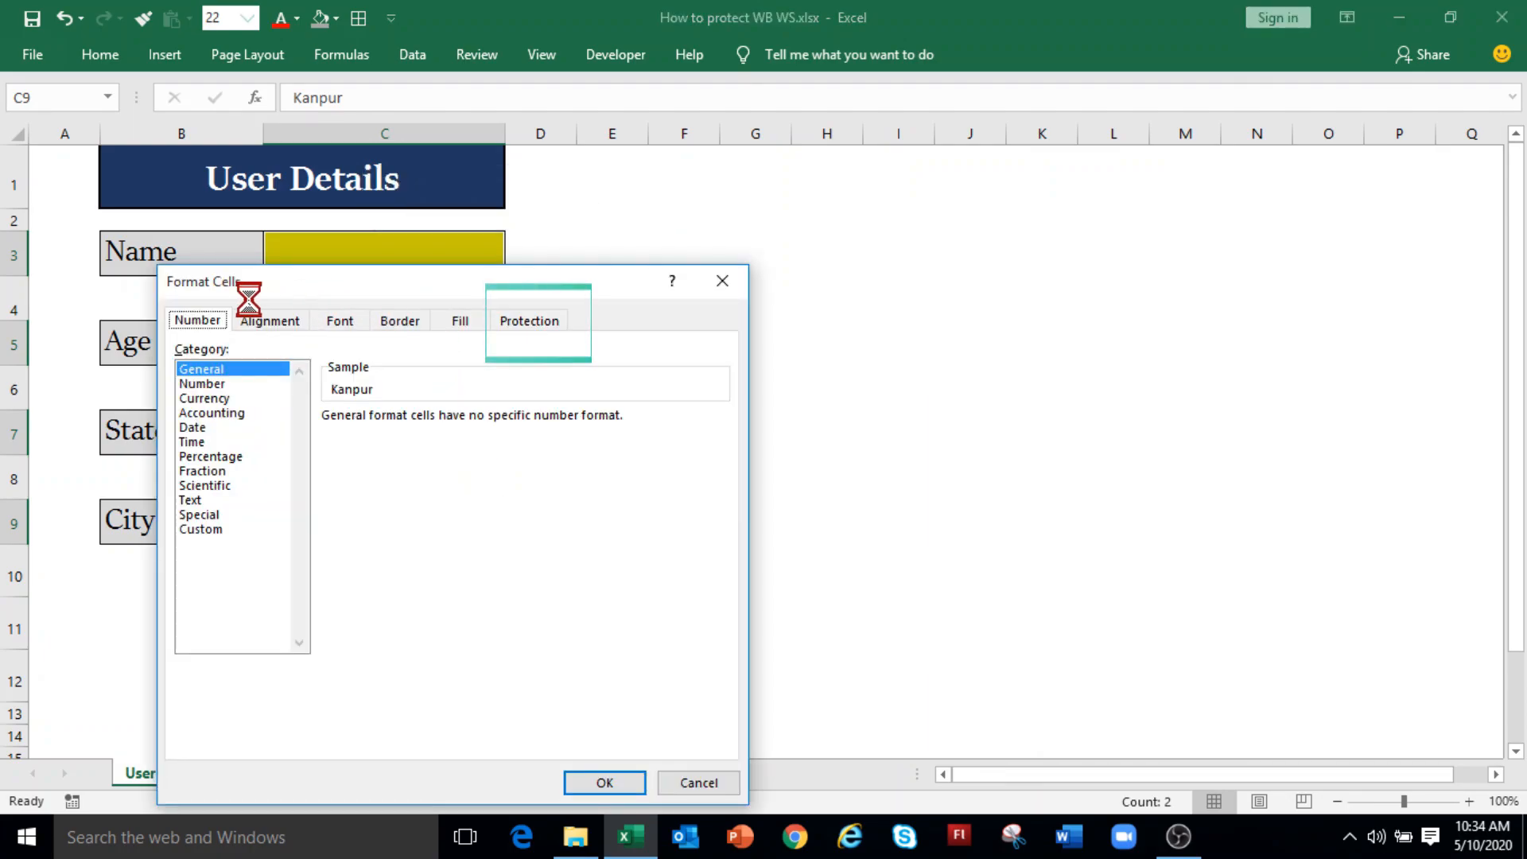
{"action": "left_click", "coordinate": [524, 322]}
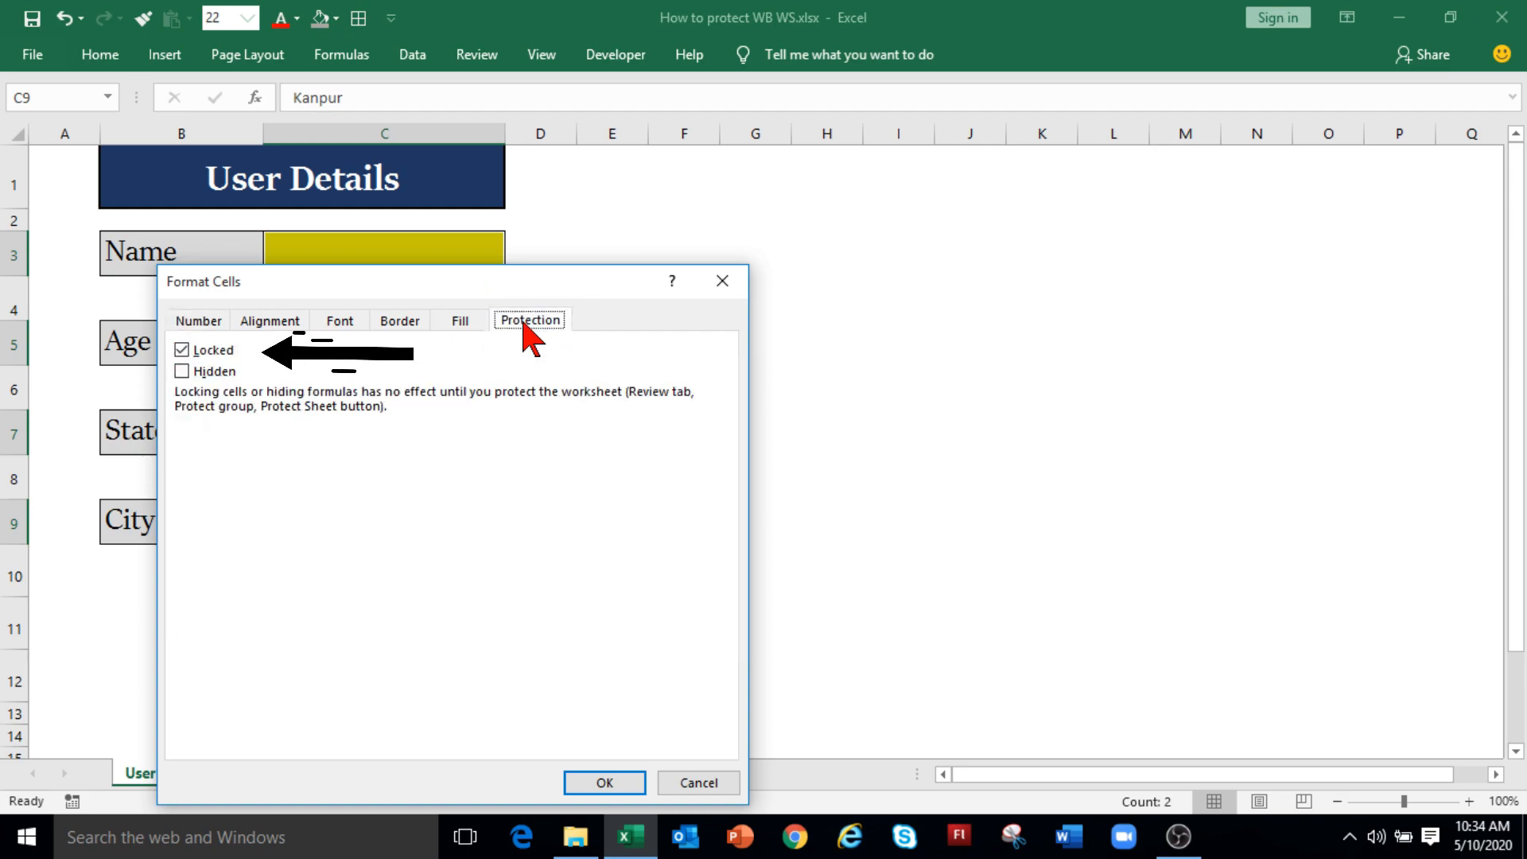
{"action": "left_click", "coordinate": [183, 352]}
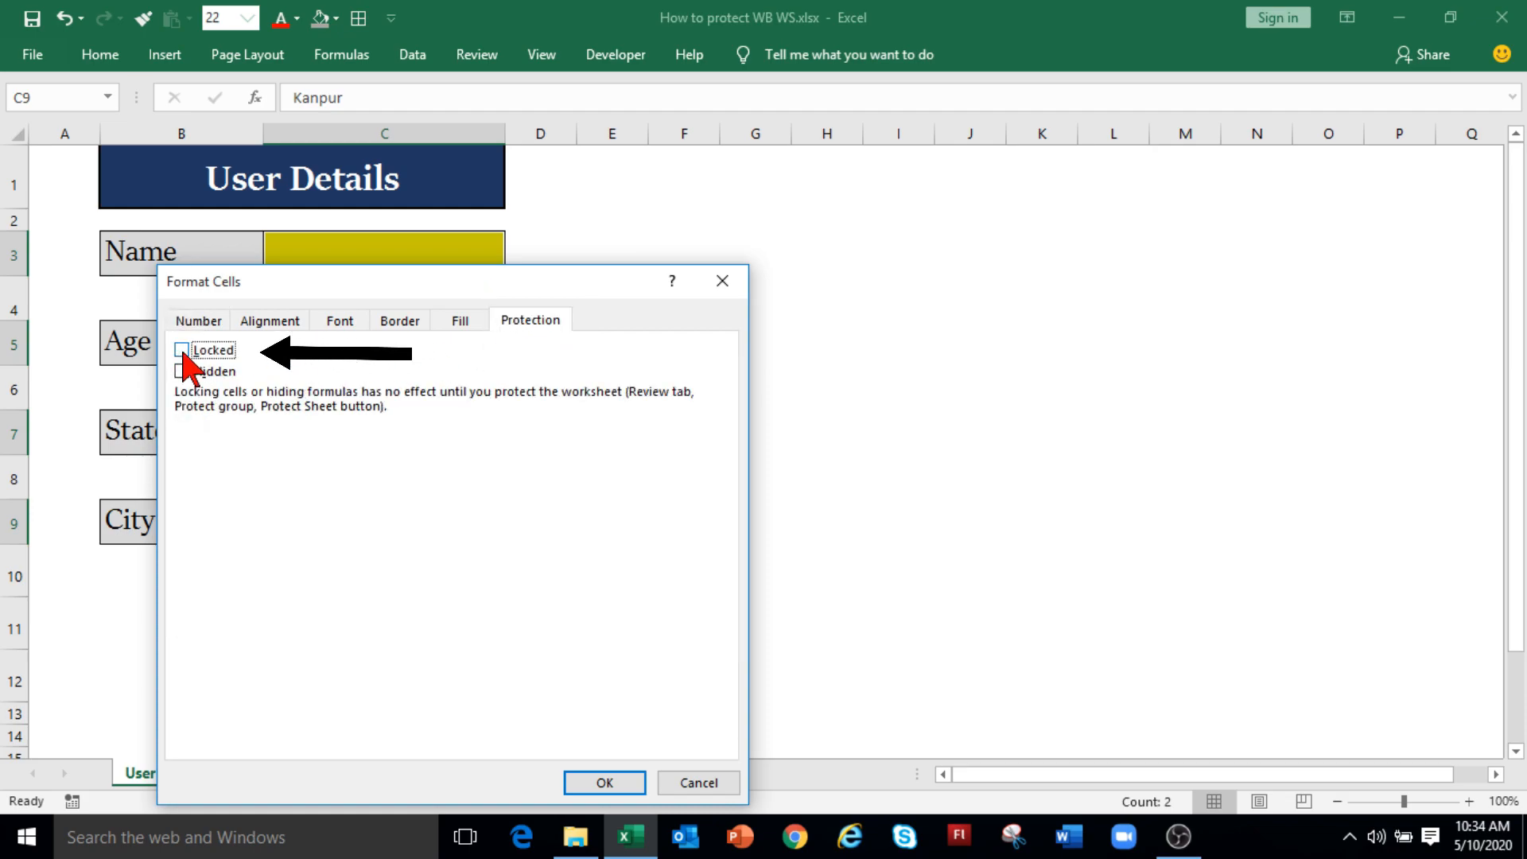
{"action": "left_click", "coordinate": [606, 786]}
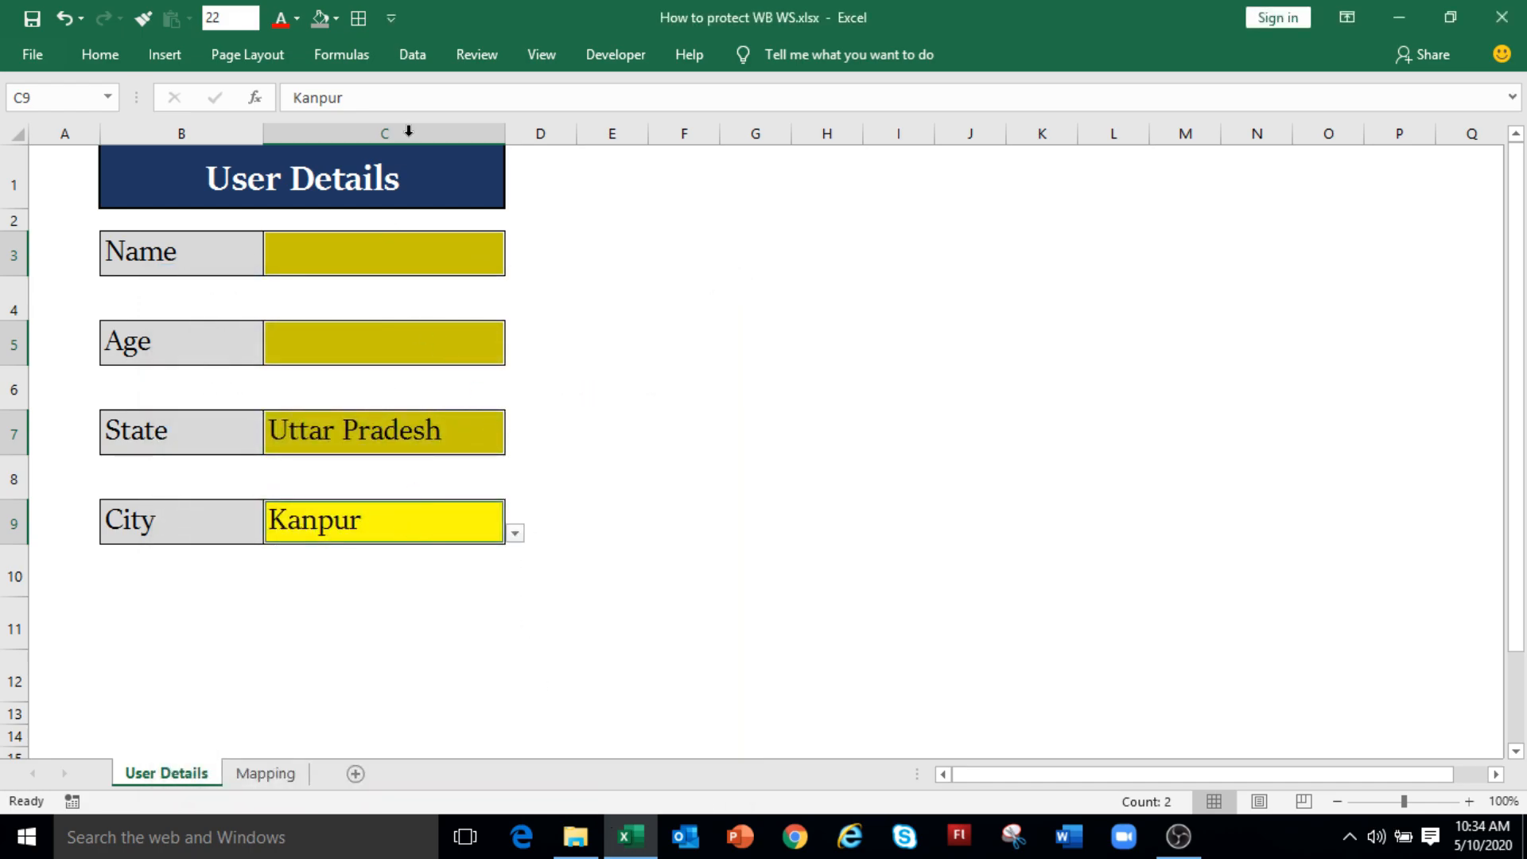
Step: Protect the User Details sheet with a password, keeping the default selection permissions
{"action": "left_click", "coordinate": [481, 64]}
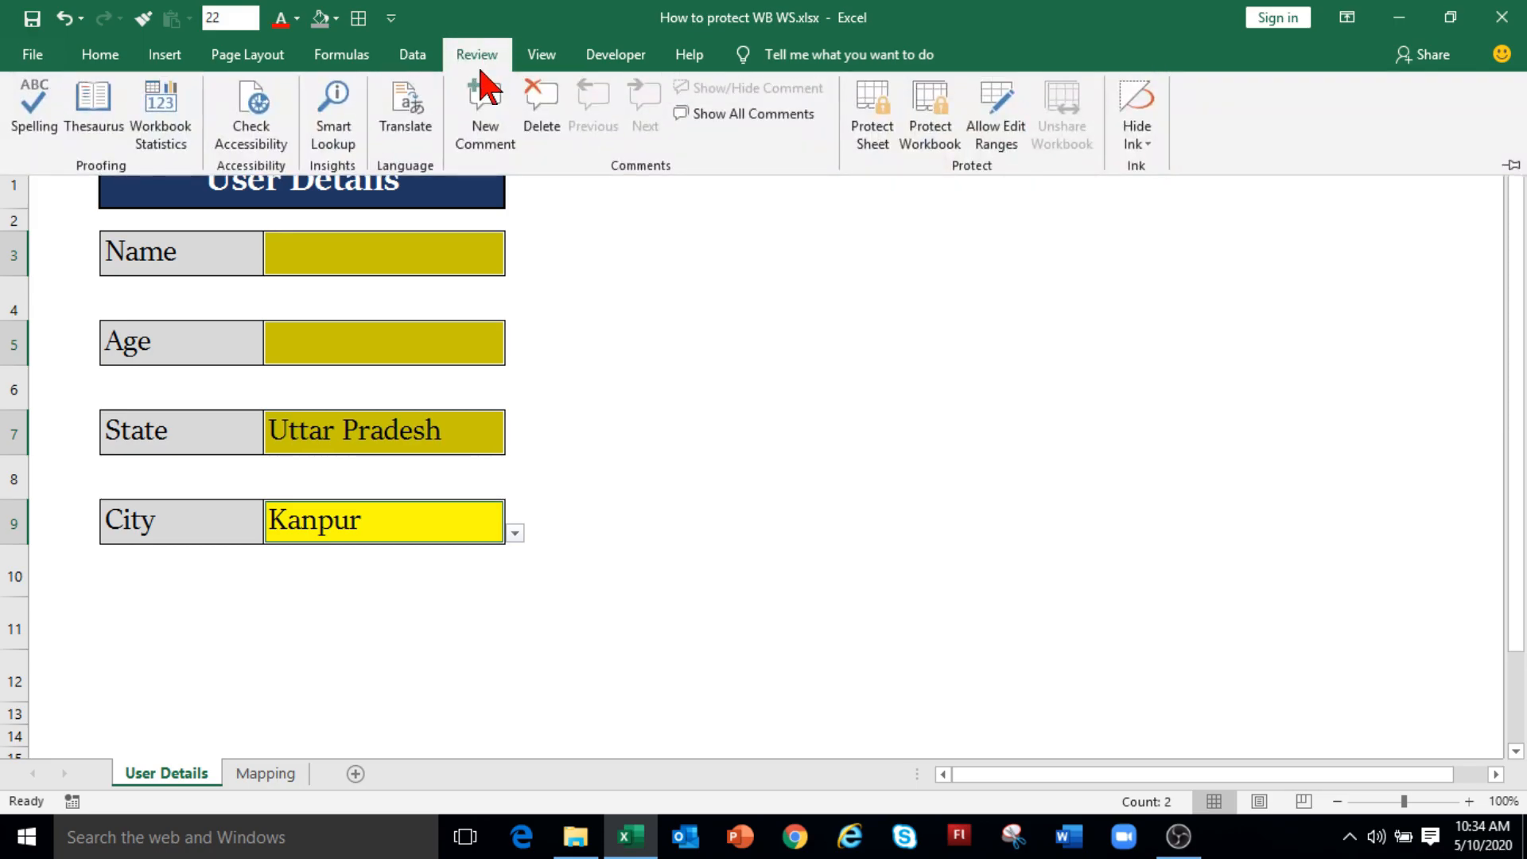
{"action": "left_click", "coordinate": [874, 147]}
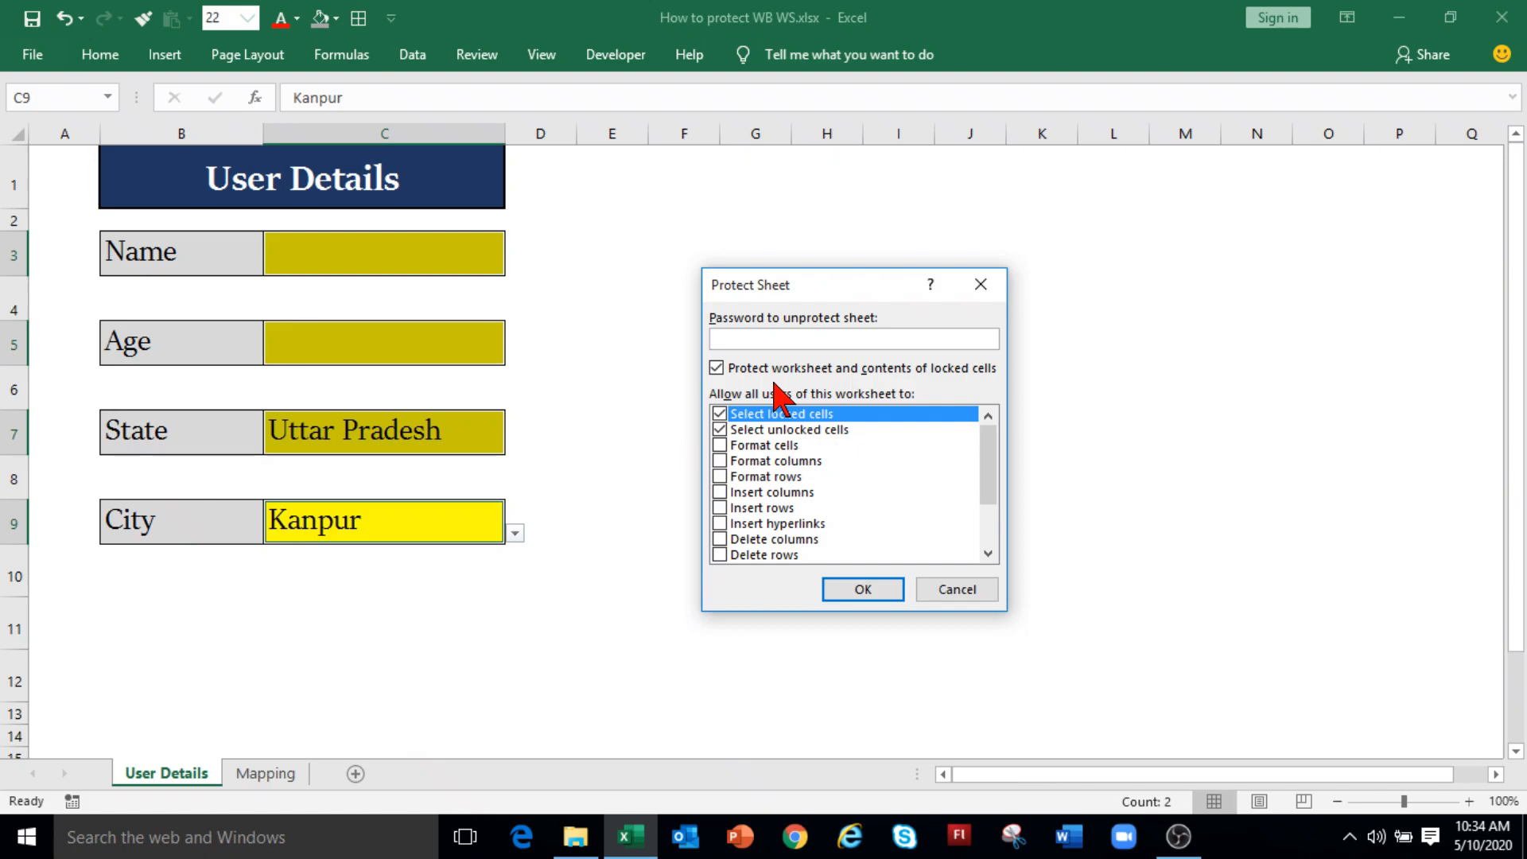
{"action": "type", "text": "12345"}
{"action": "left_click", "coordinate": [874, 595]}
{"action": "type", "text": "12345"}
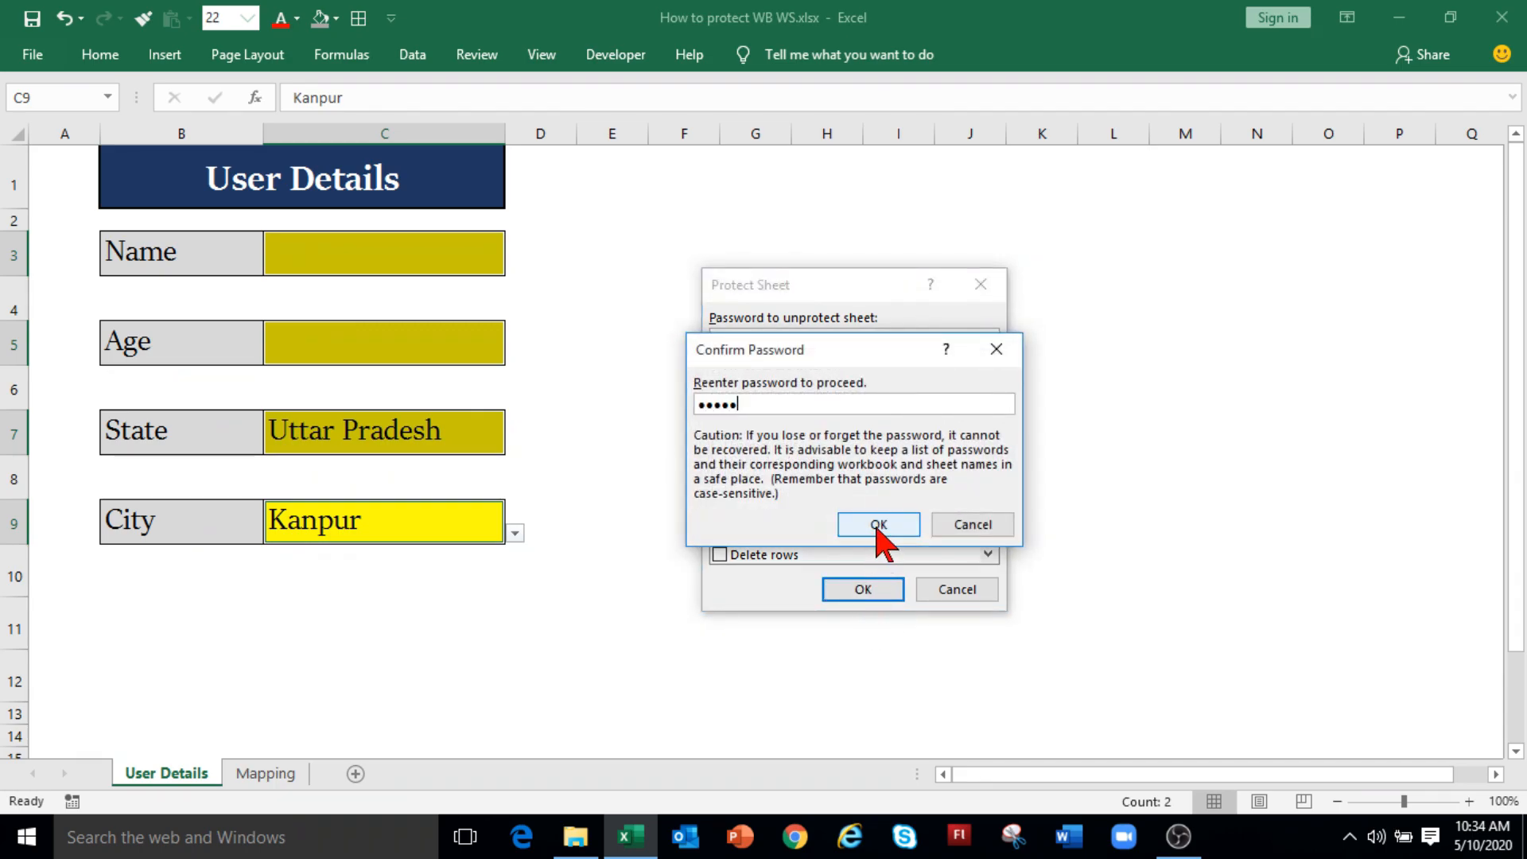
{"action": "left_click", "coordinate": [877, 526]}
{"action": "left_click", "coordinate": [723, 557]}
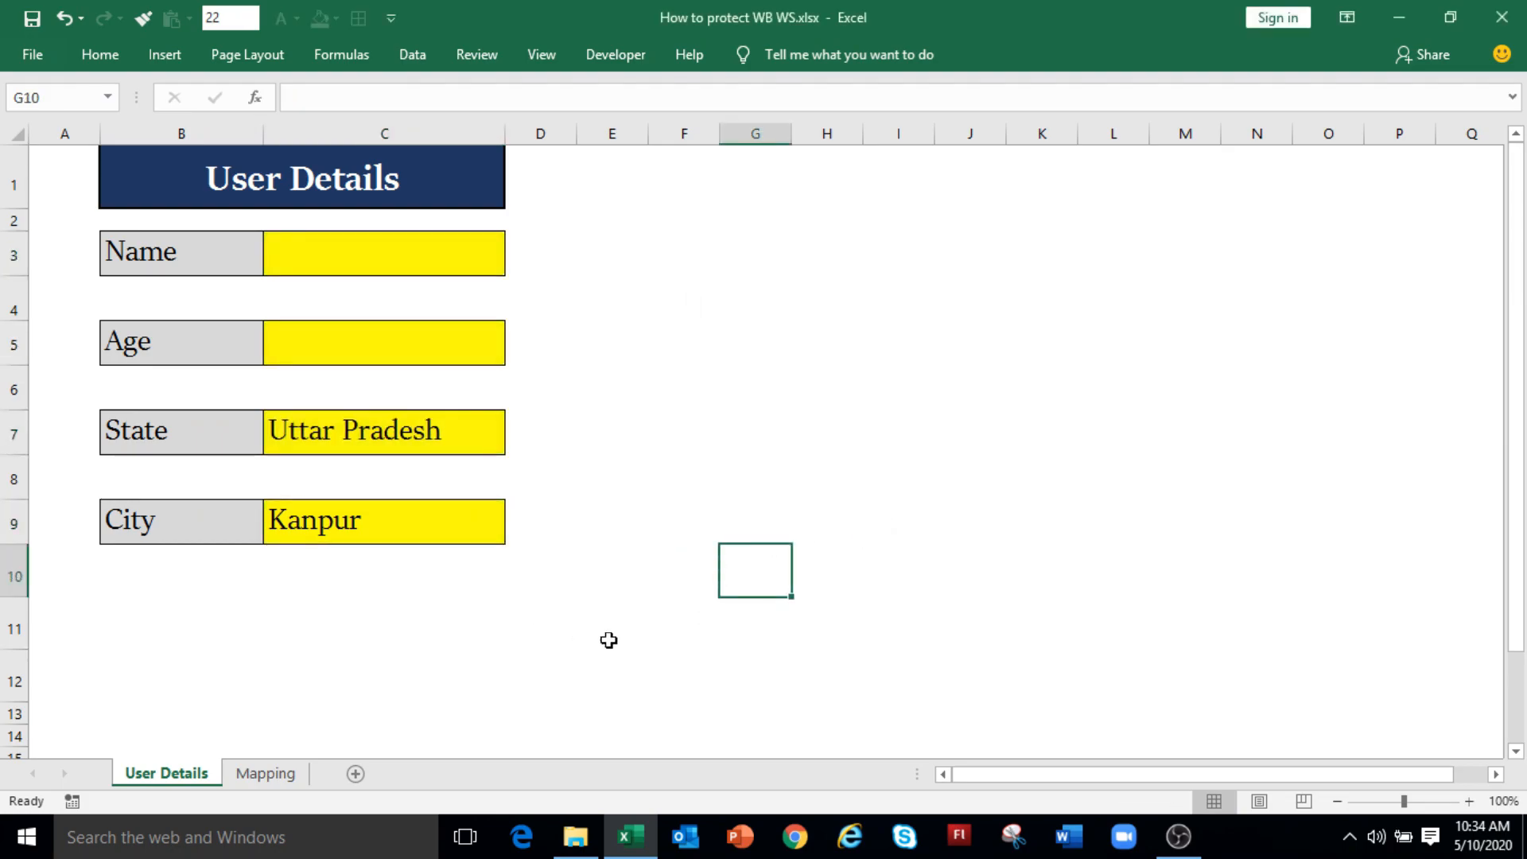
Step: Confirm locked cell H4 refuses editing, then enter the user's name in C3
{"action": "double_click", "coordinate": [850, 309]}
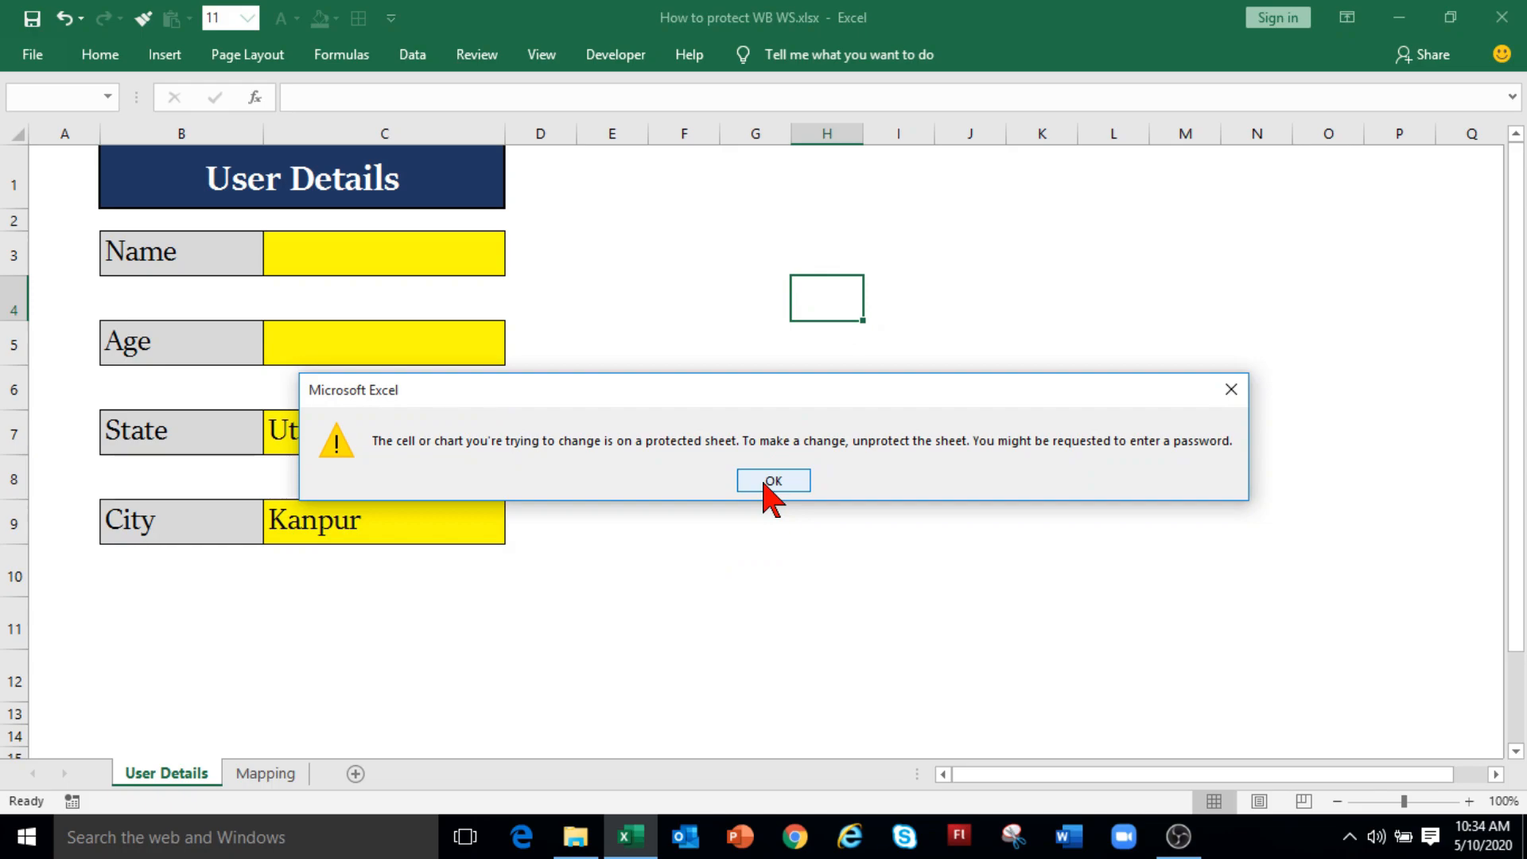
{"action": "left_click", "coordinate": [771, 481]}
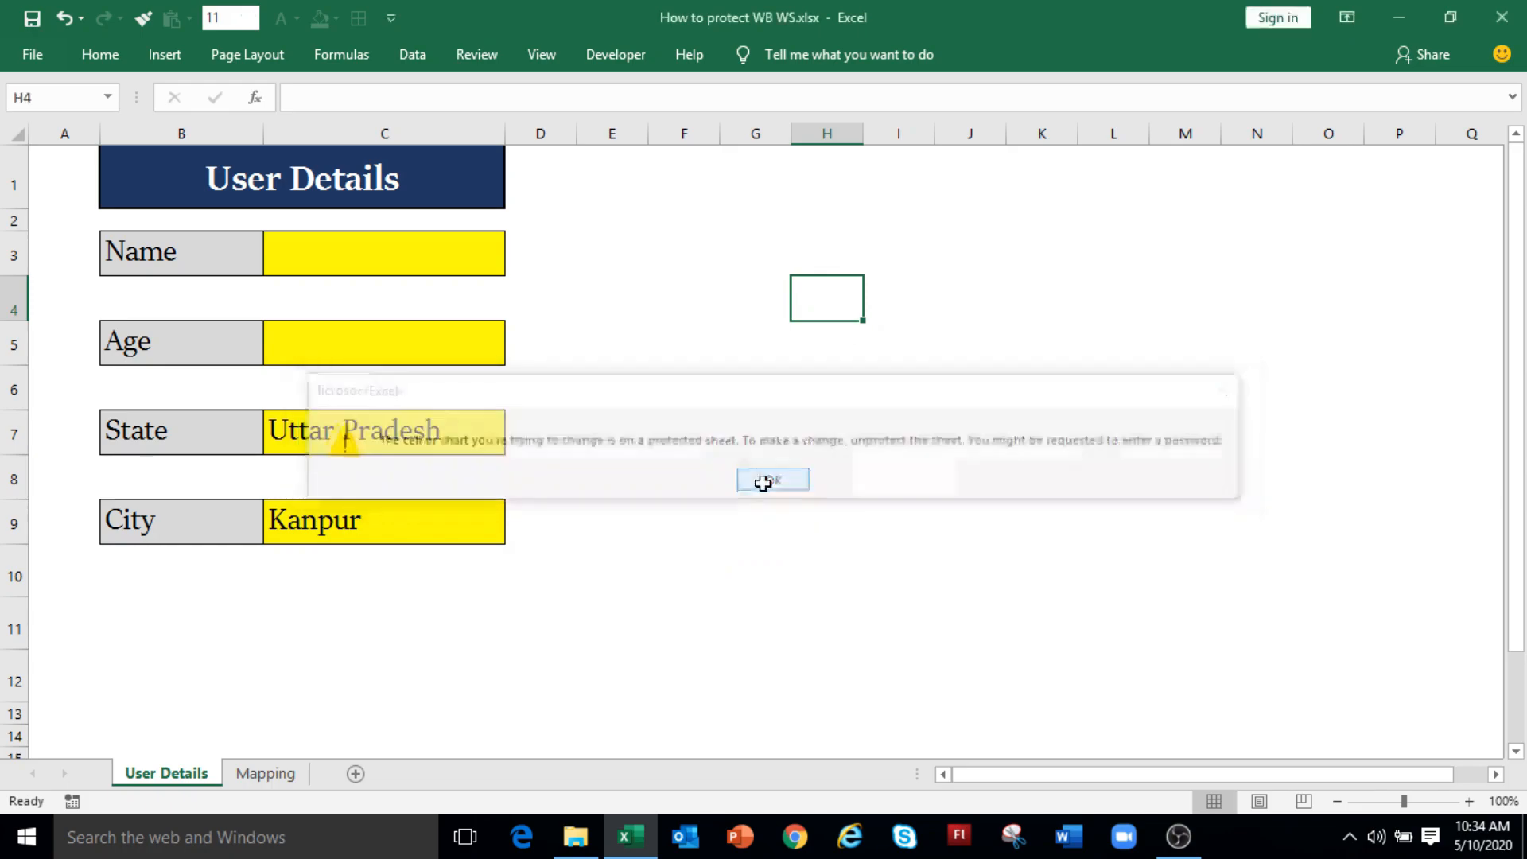
{"action": "left_click", "coordinate": [435, 264]}
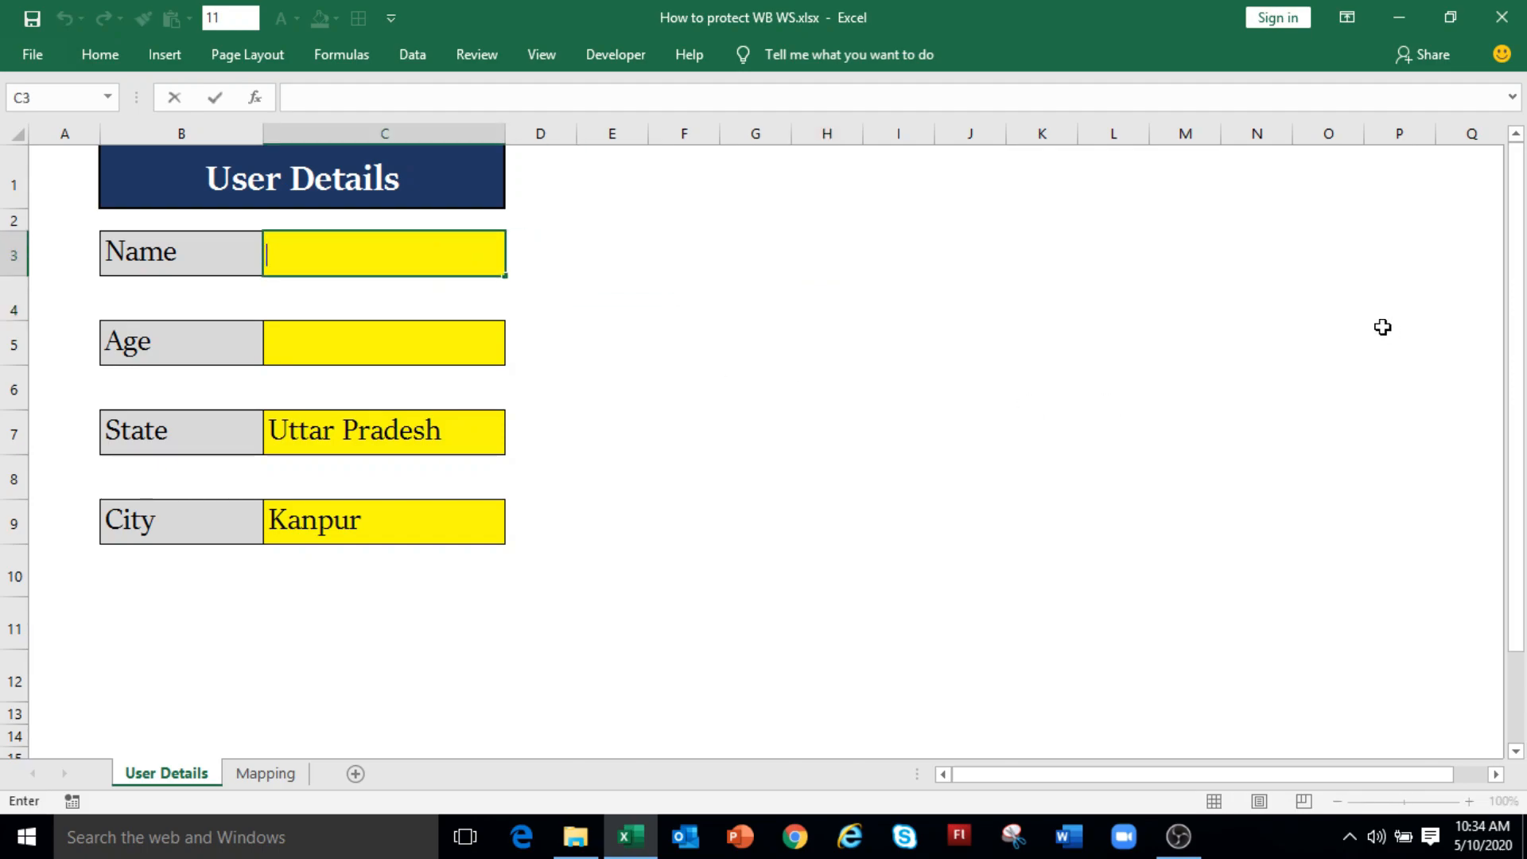
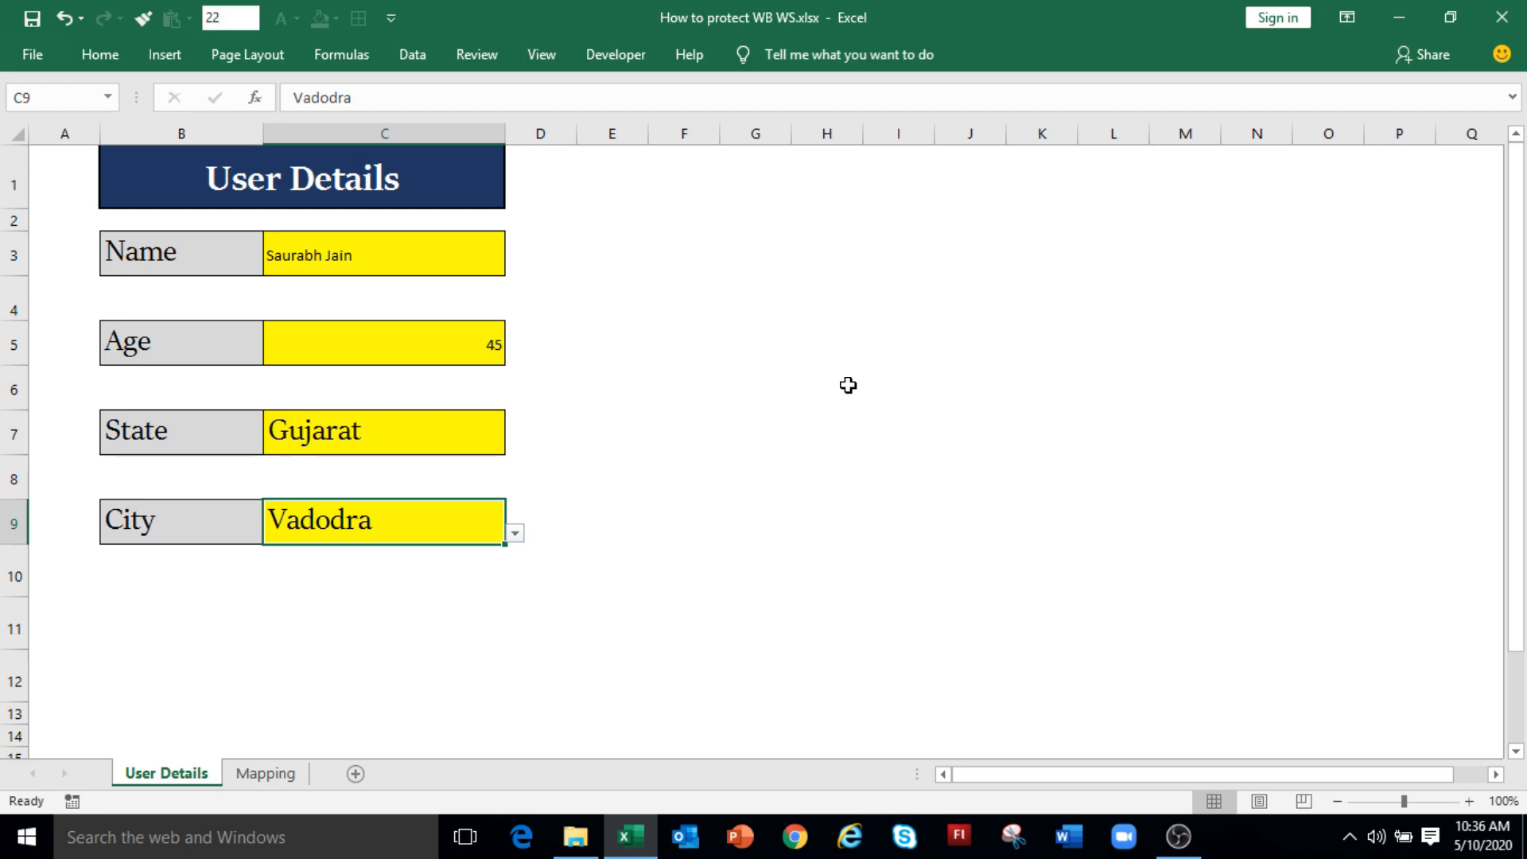
Step: Unprotect the User Details sheet from its tab menu using the password
{"action": "right_click", "coordinate": [199, 783]}
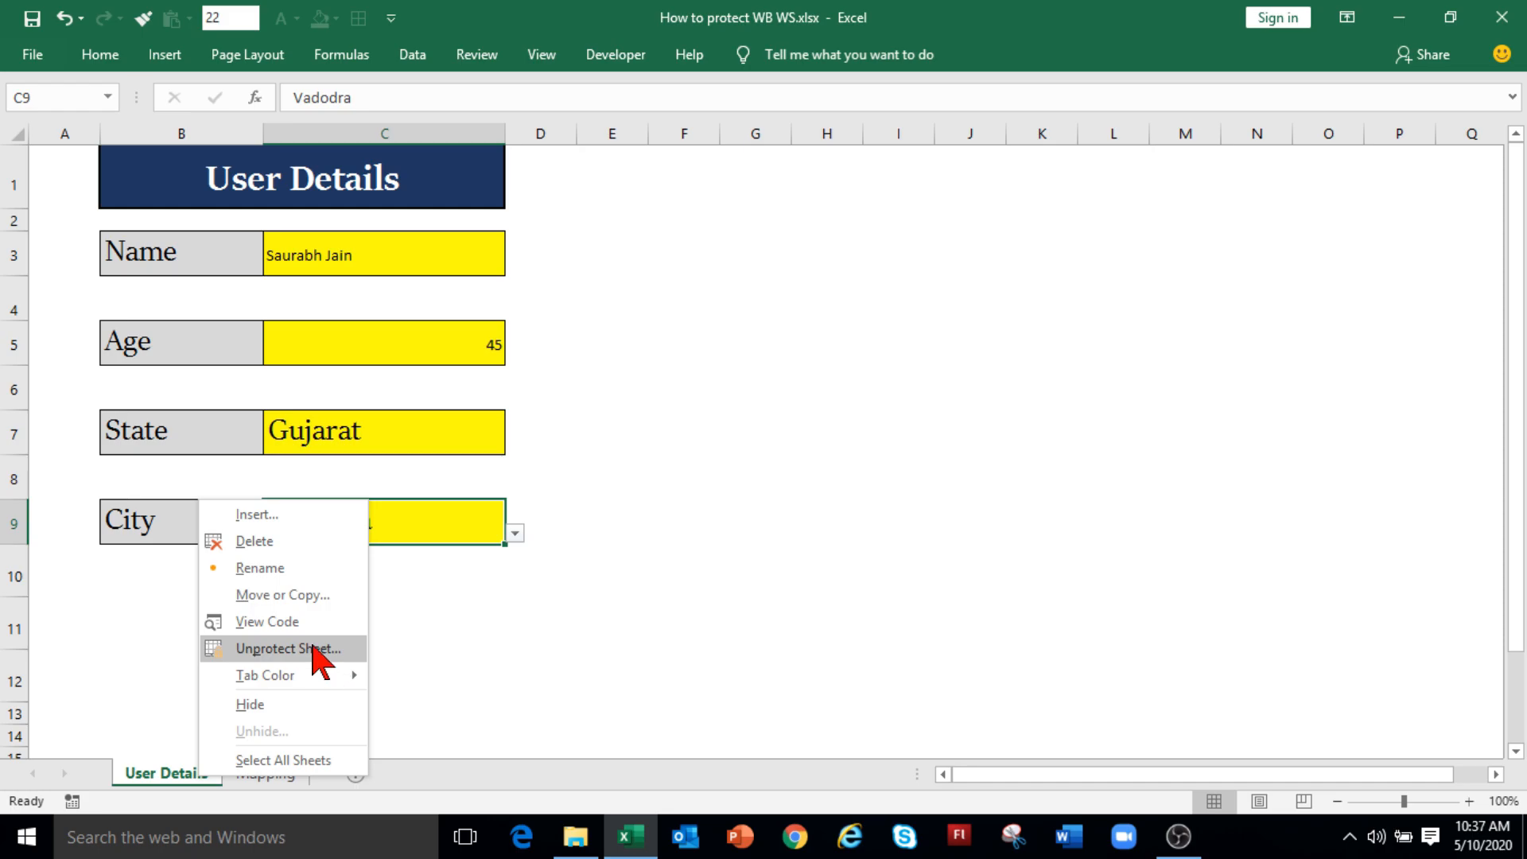
{"action": "left_click", "coordinate": [320, 662]}
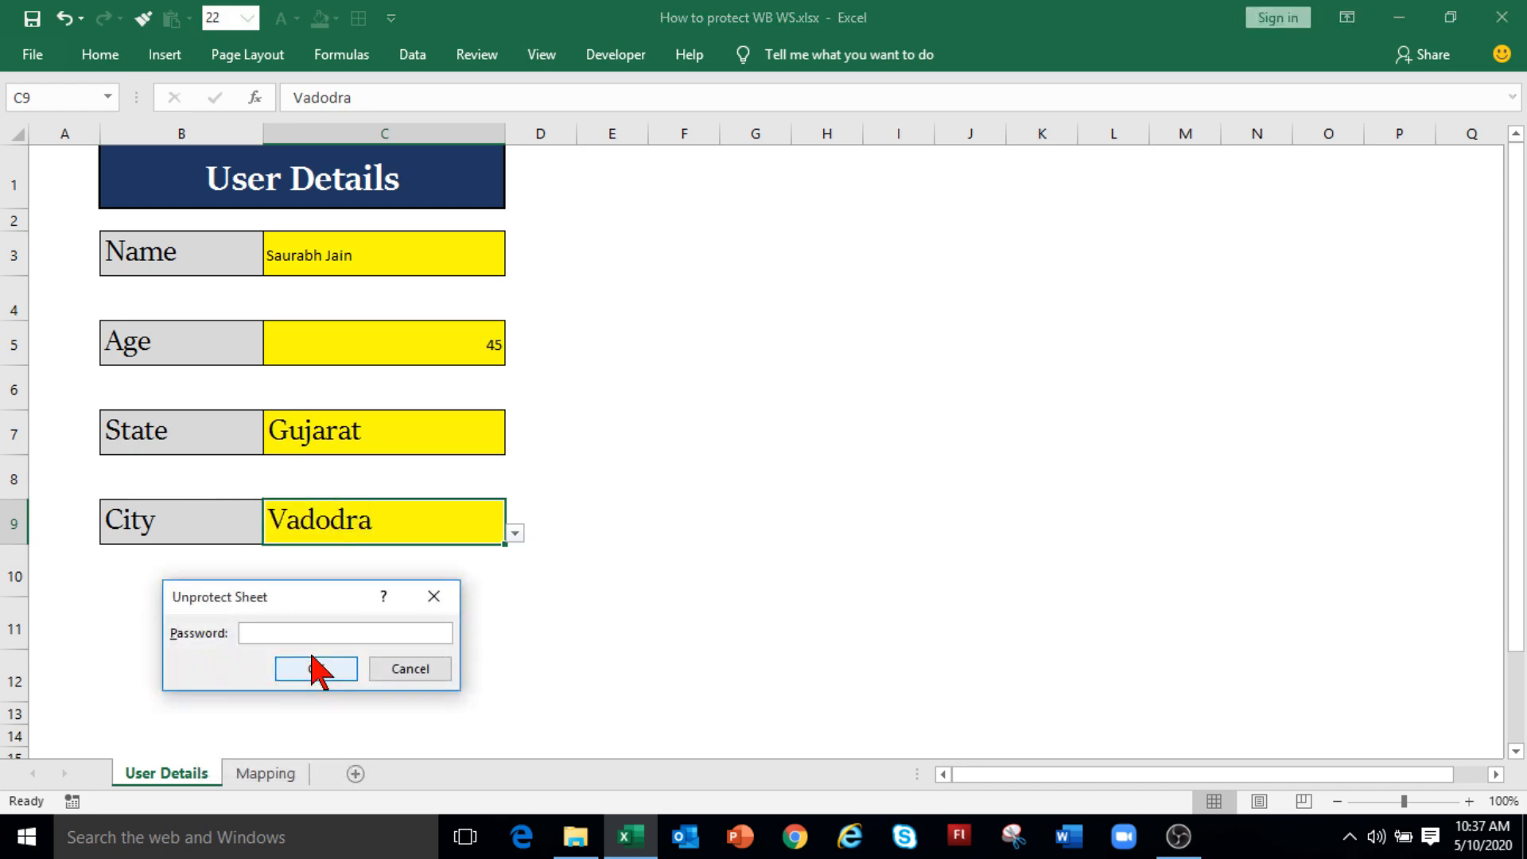
{"action": "type", "text": "•••••"}
{"action": "left_click", "coordinate": [313, 666]}
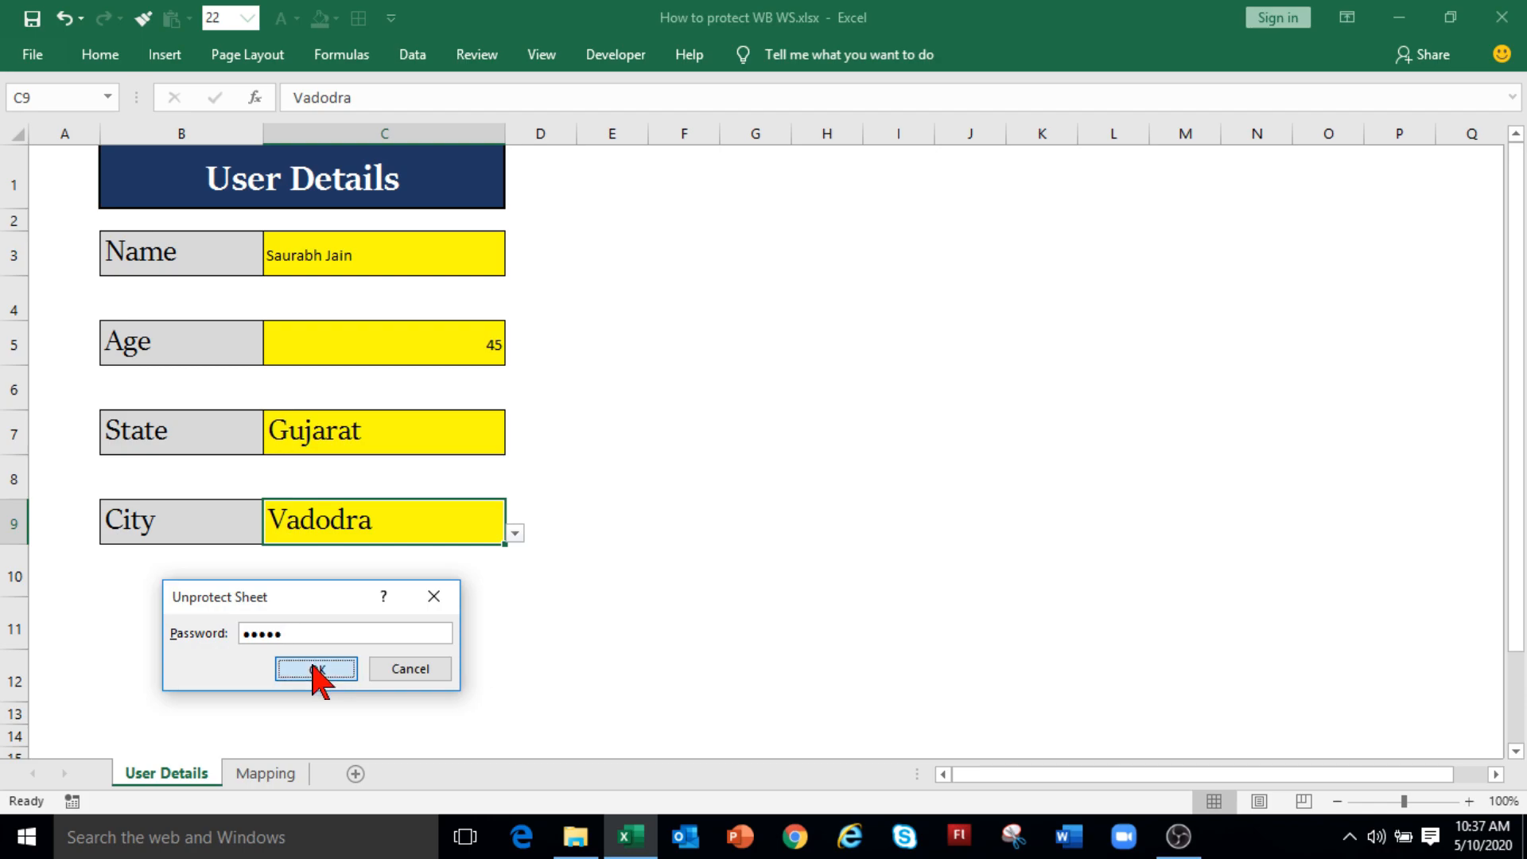
{"action": "right_click", "coordinate": [179, 776]}
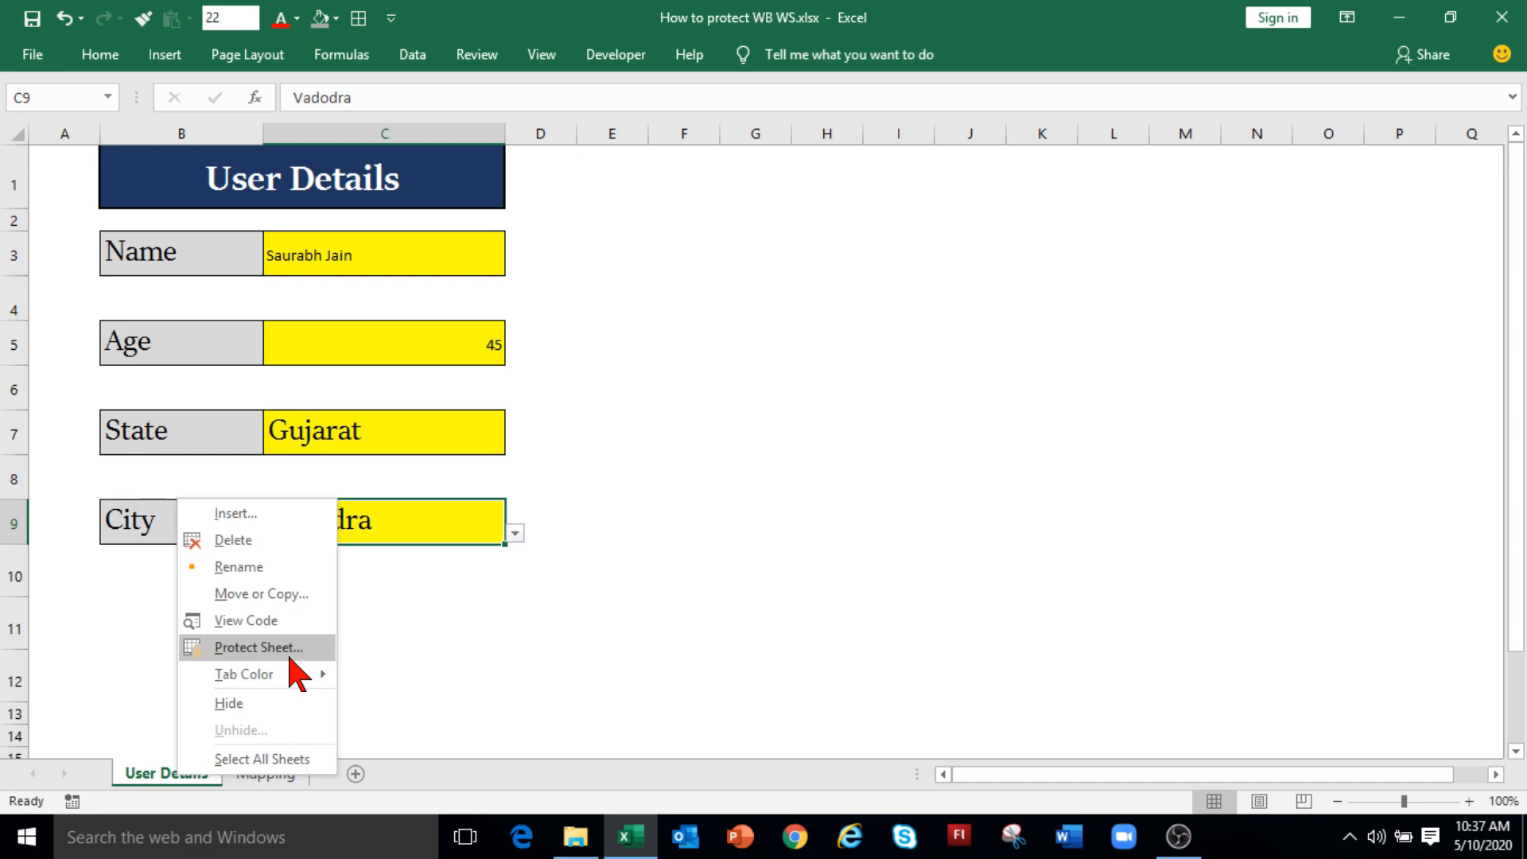
Step: Reprotect User Details with a password, allowing selection of unlocked cells only
{"action": "left_click", "coordinate": [506, 670]}
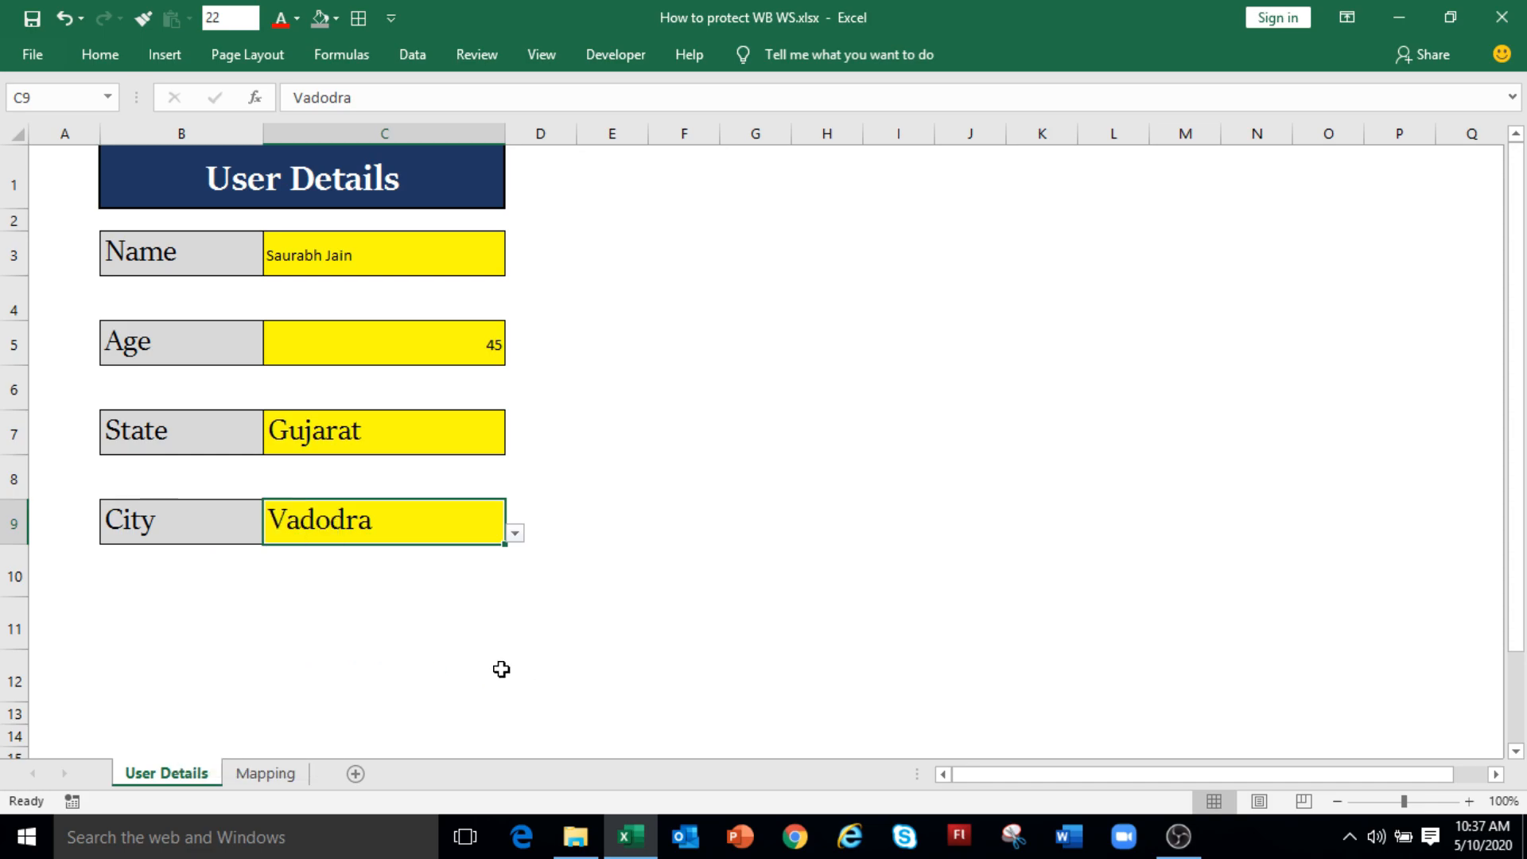
{"action": "right_click", "coordinate": [182, 772]}
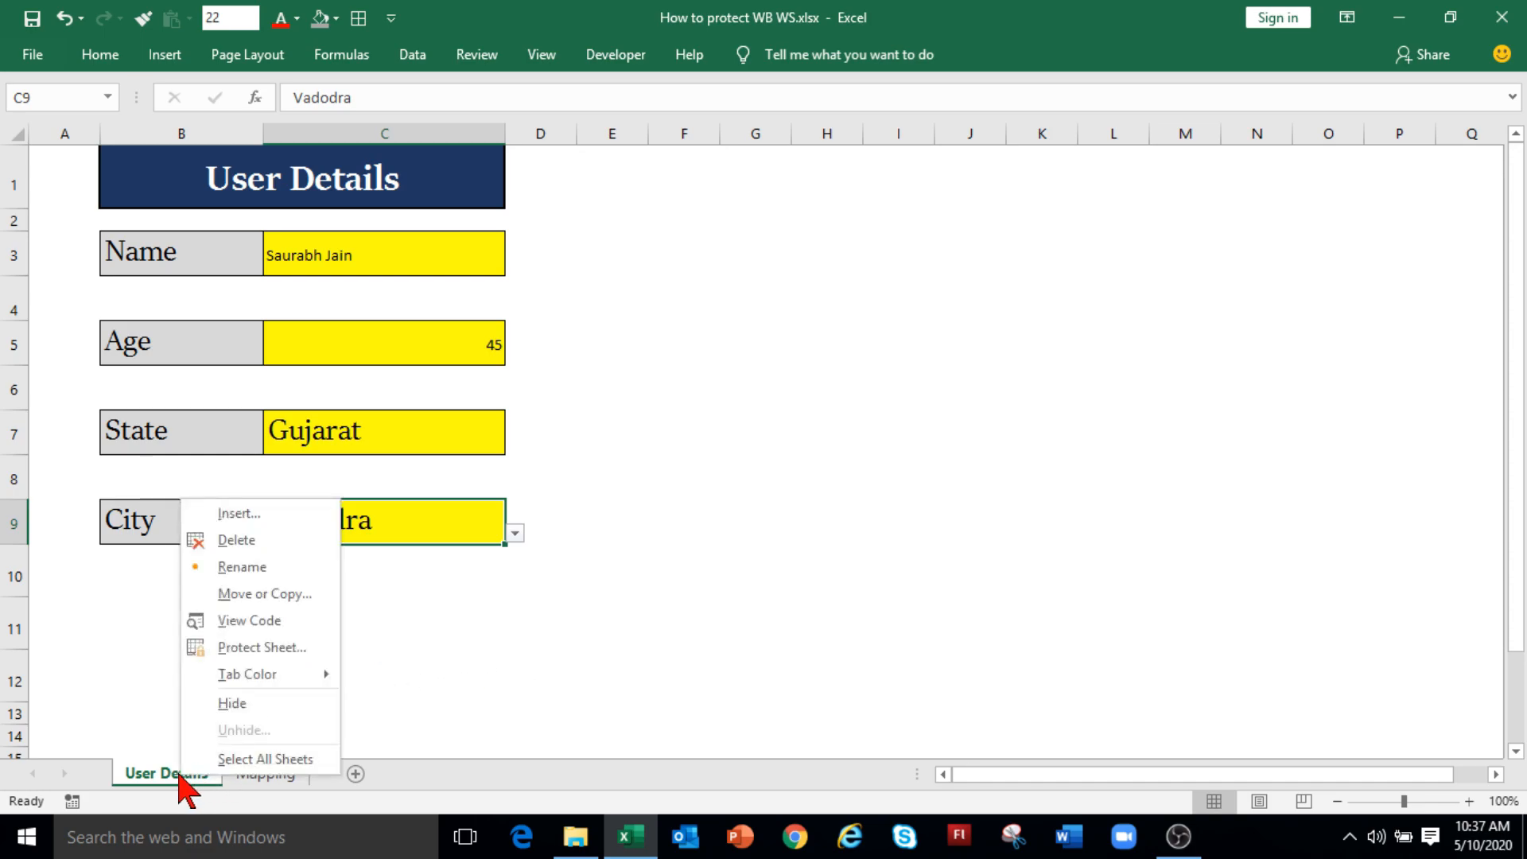
{"action": "left_click", "coordinate": [279, 651]}
{"action": "type", "text": "12345"}
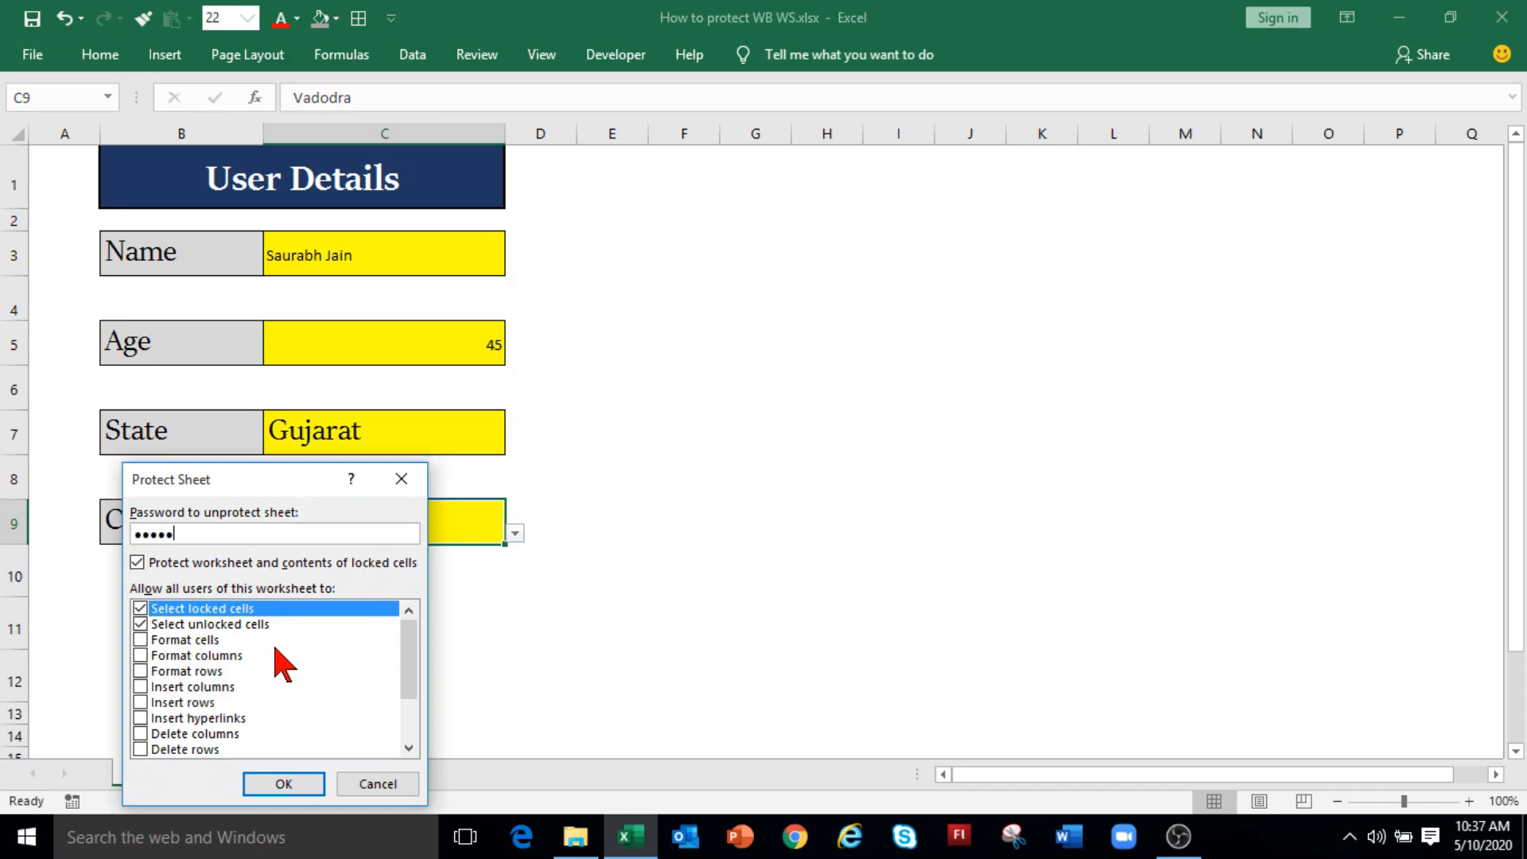
{"action": "left_click_drag", "start_coordinate": [282, 480], "coordinate": [777, 258]}
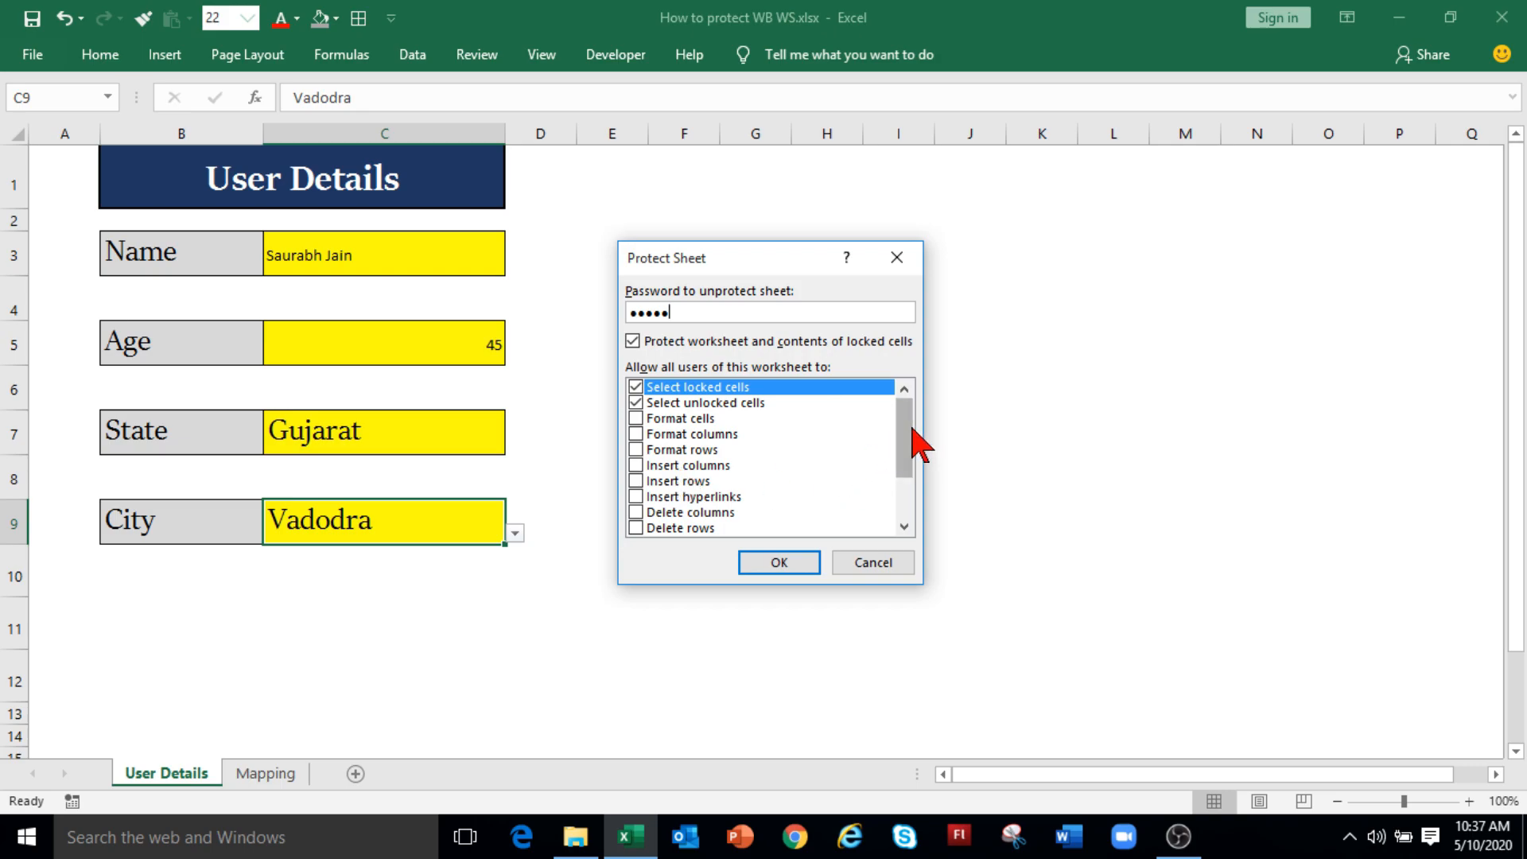
{"action": "left_click_drag", "start_coordinate": [915, 449], "coordinate": [674, 541]}
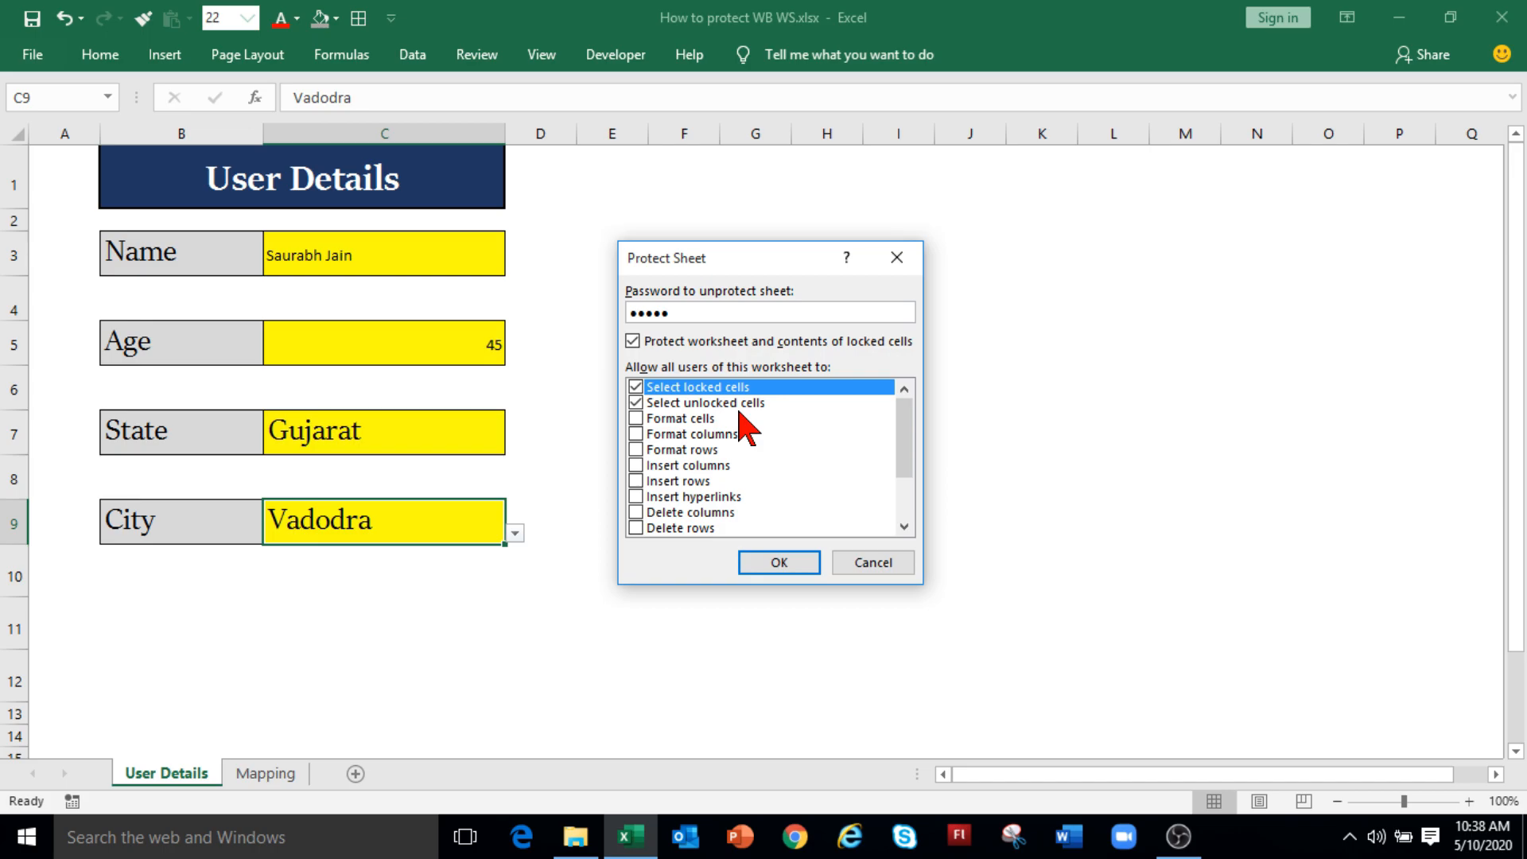
{"action": "left_click", "coordinate": [636, 388]}
{"action": "left_click", "coordinate": [752, 563]}
{"action": "type", "text": "•••••"}
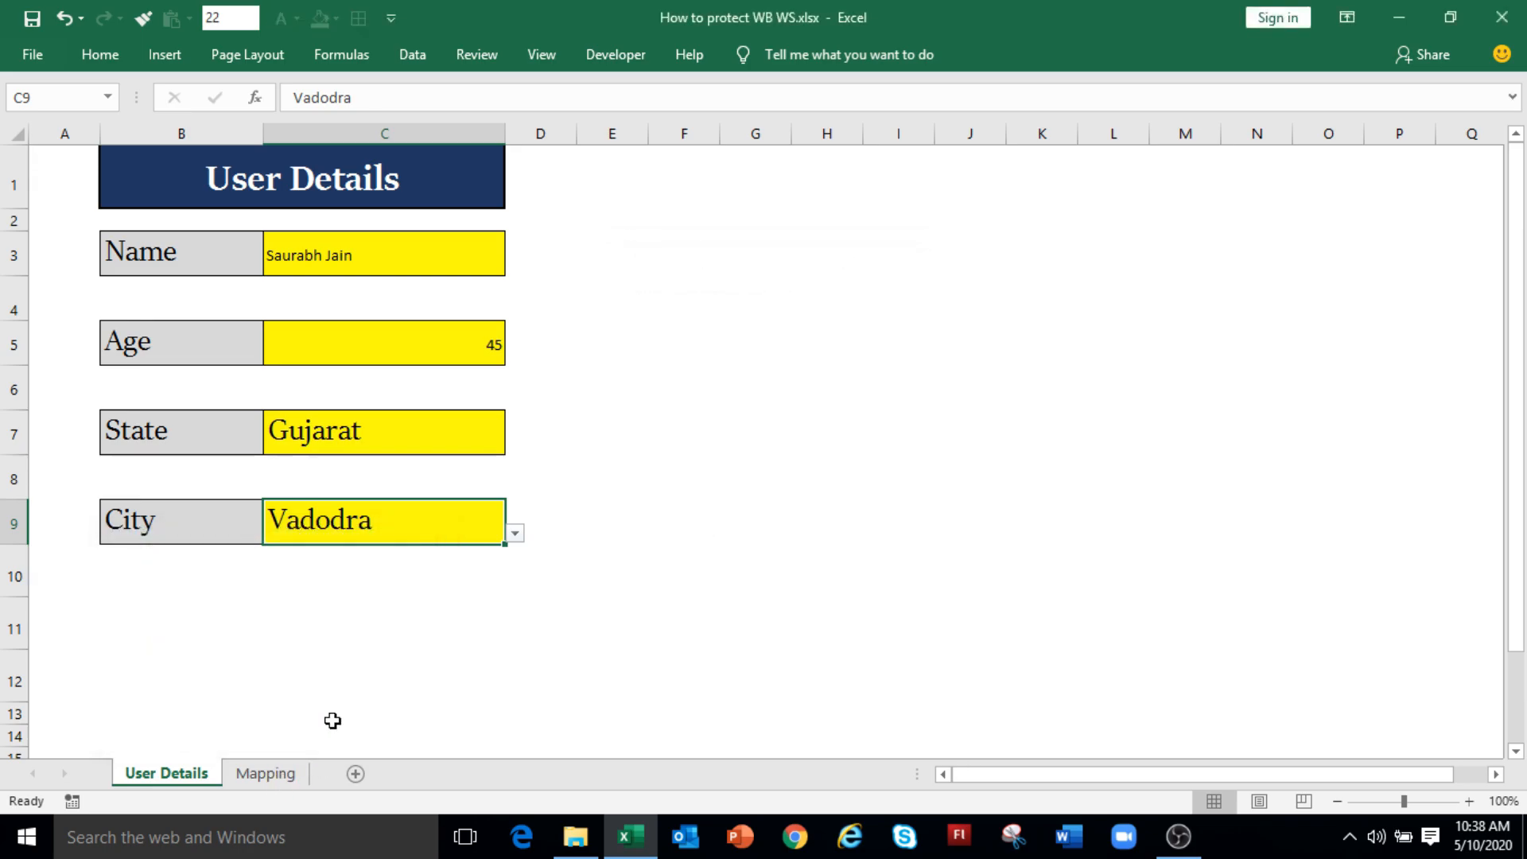
{"action": "left_click", "coordinate": [366, 256]}
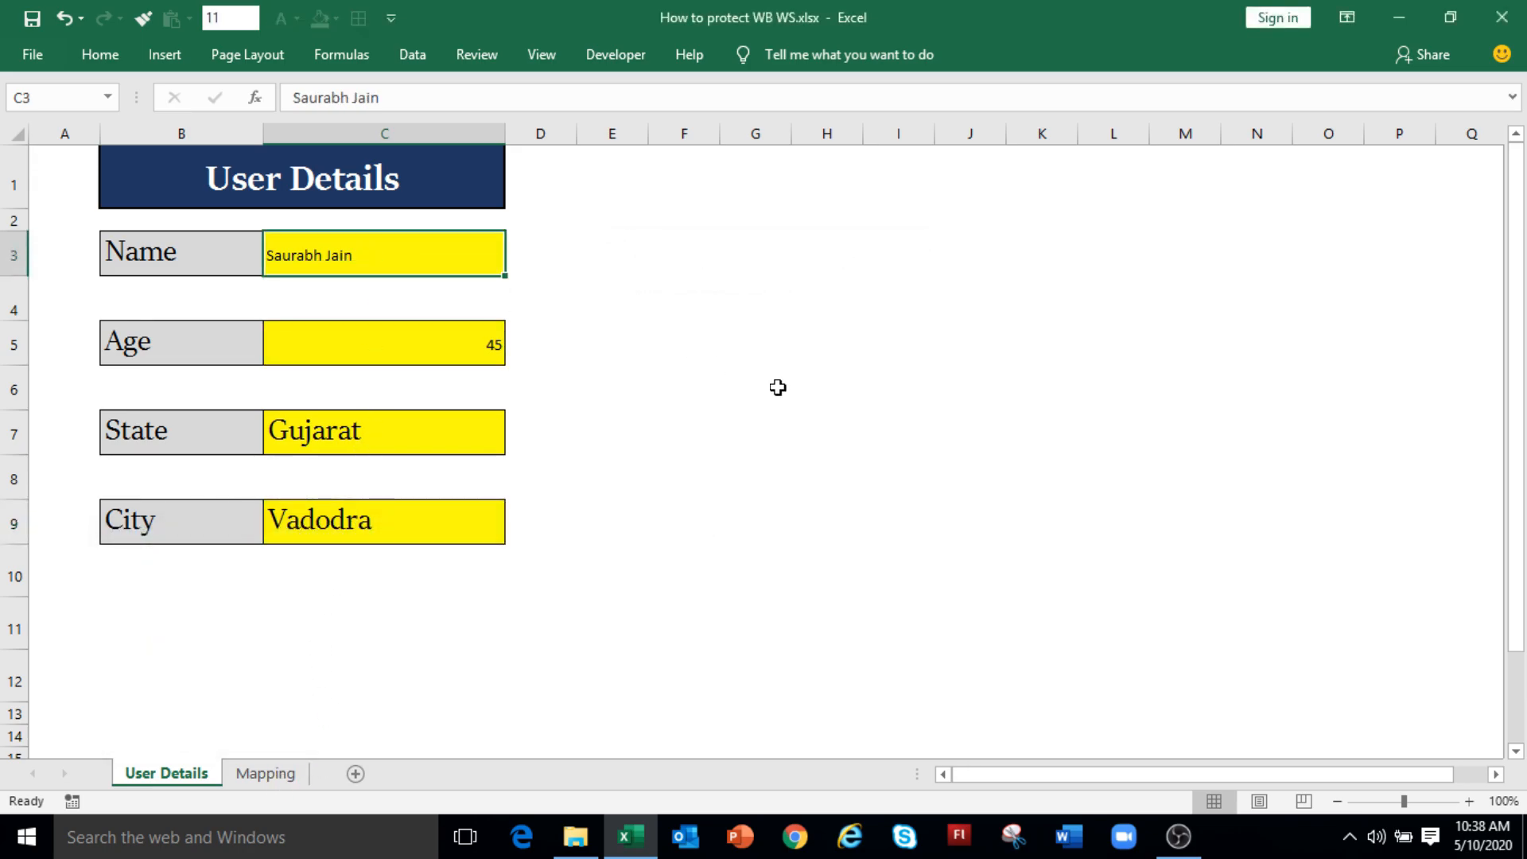
{"action": "key", "text": "Down"}
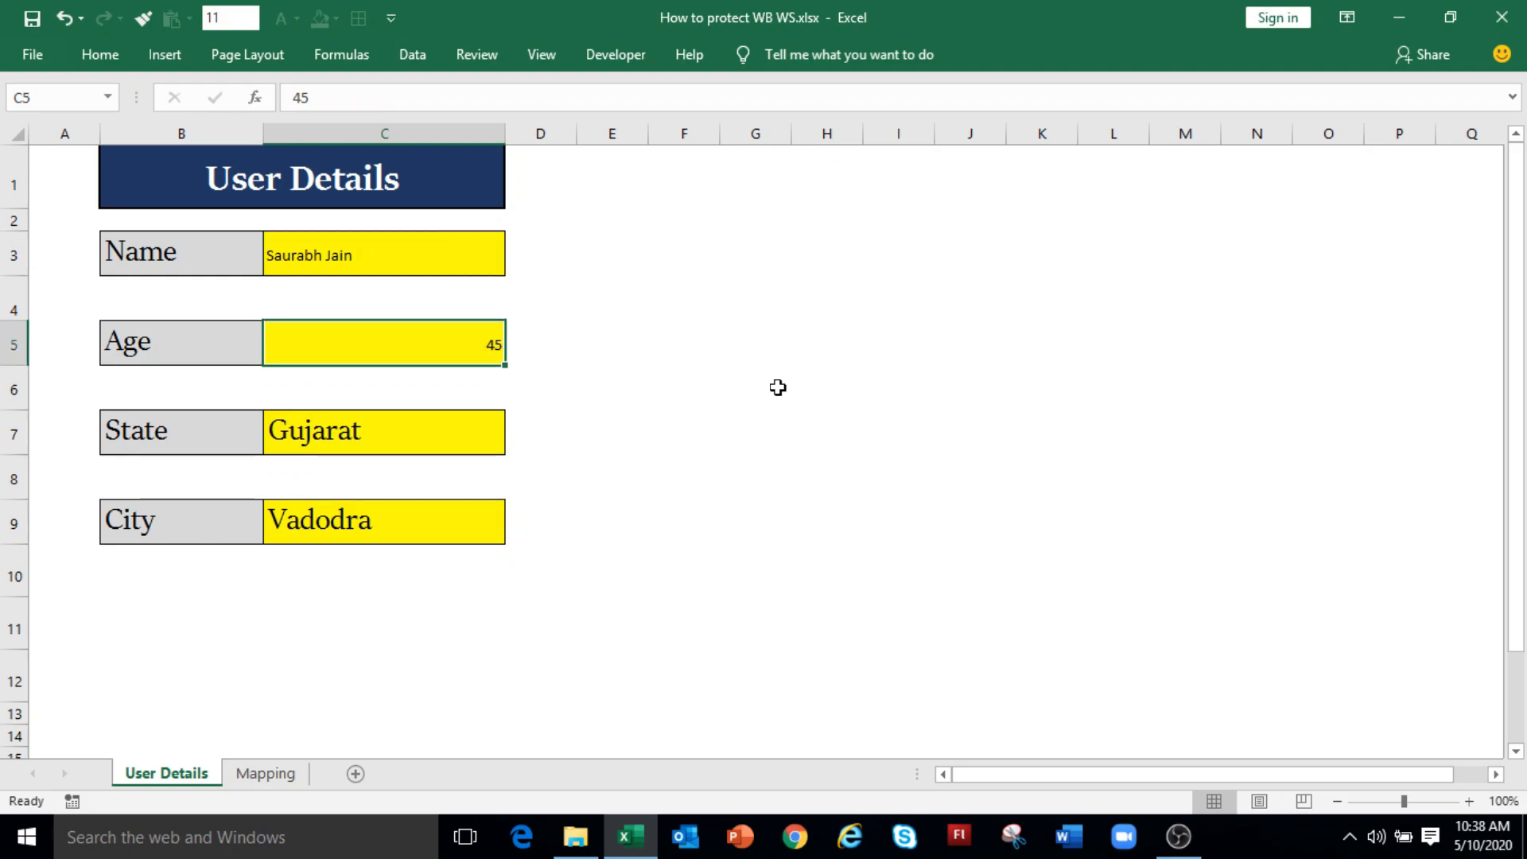
{"action": "key", "text": "Tab"}
{"action": "key", "text": "Tab"}
{"action": "key", "text": "Tab"}
{"action": "key", "text": "Tab"}
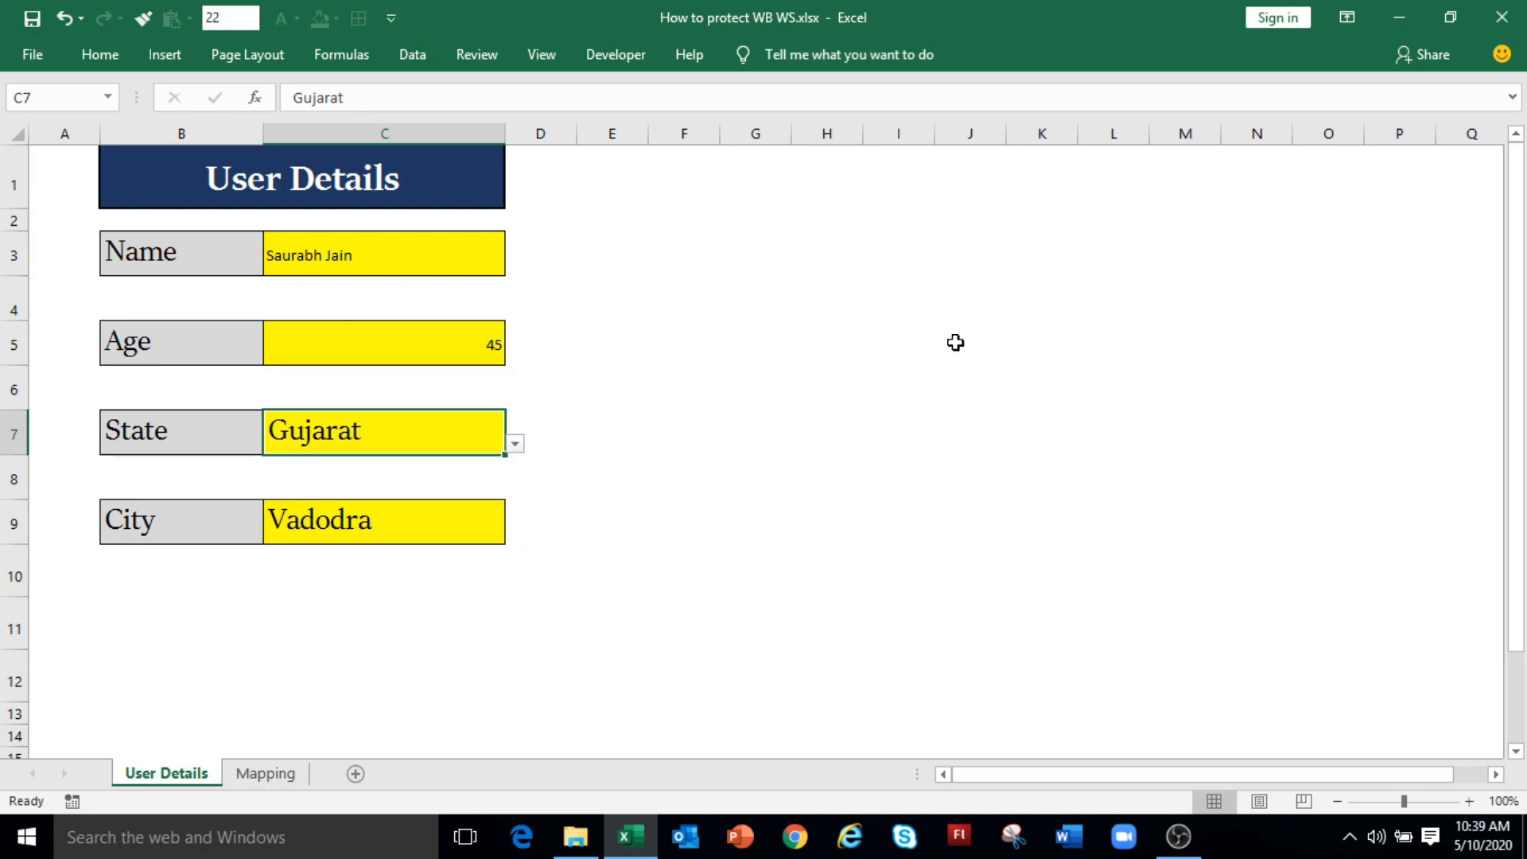
{"action": "key", "text": "F2"}
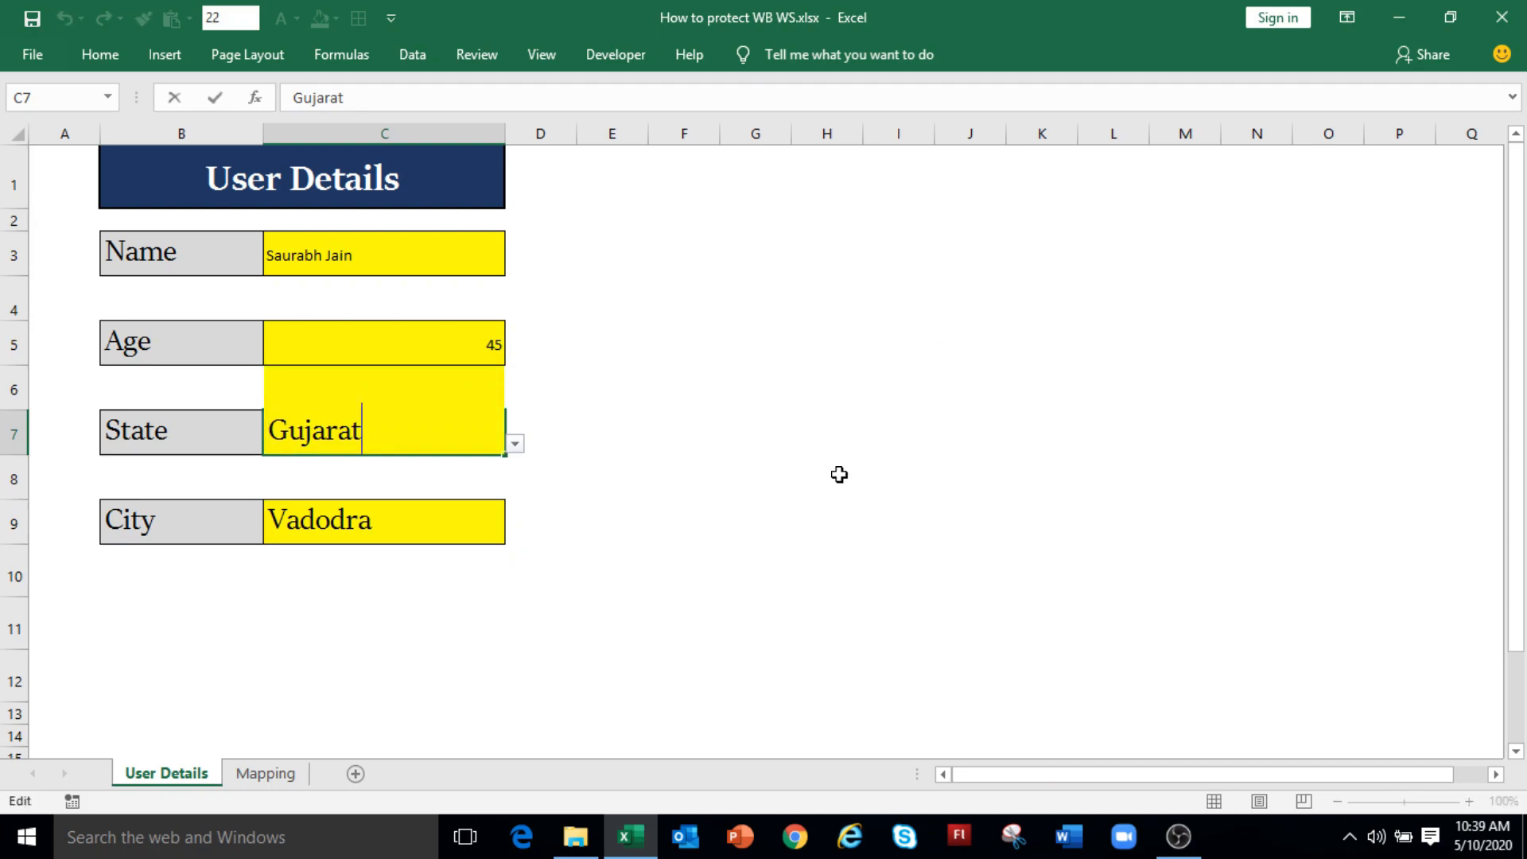
{"action": "key", "text": "Escape"}
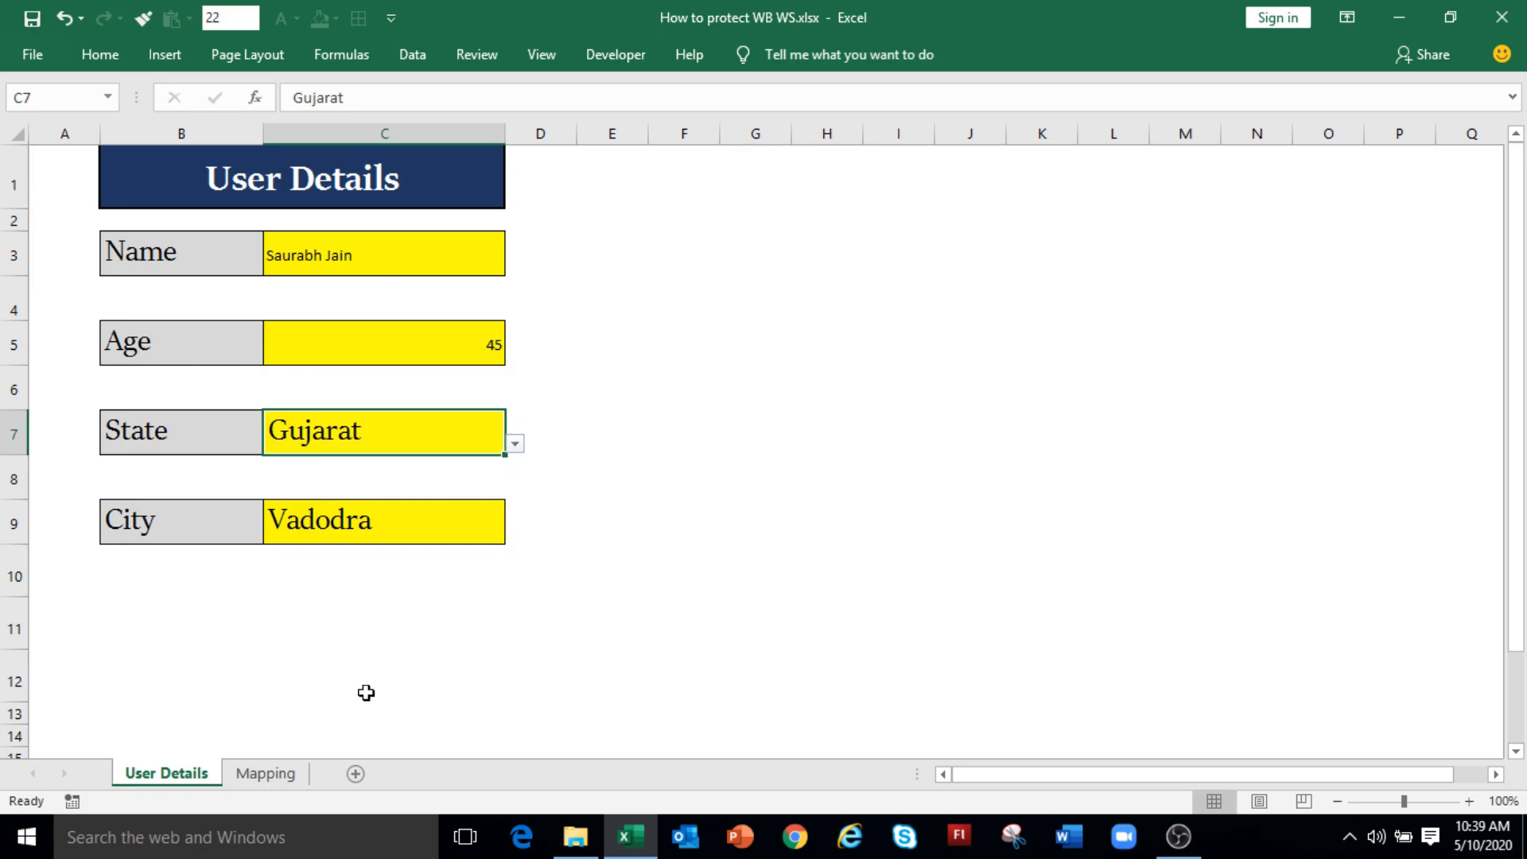
Step: Unprotect the User Details sheet by entering its password
{"action": "right_click", "coordinate": [205, 763]}
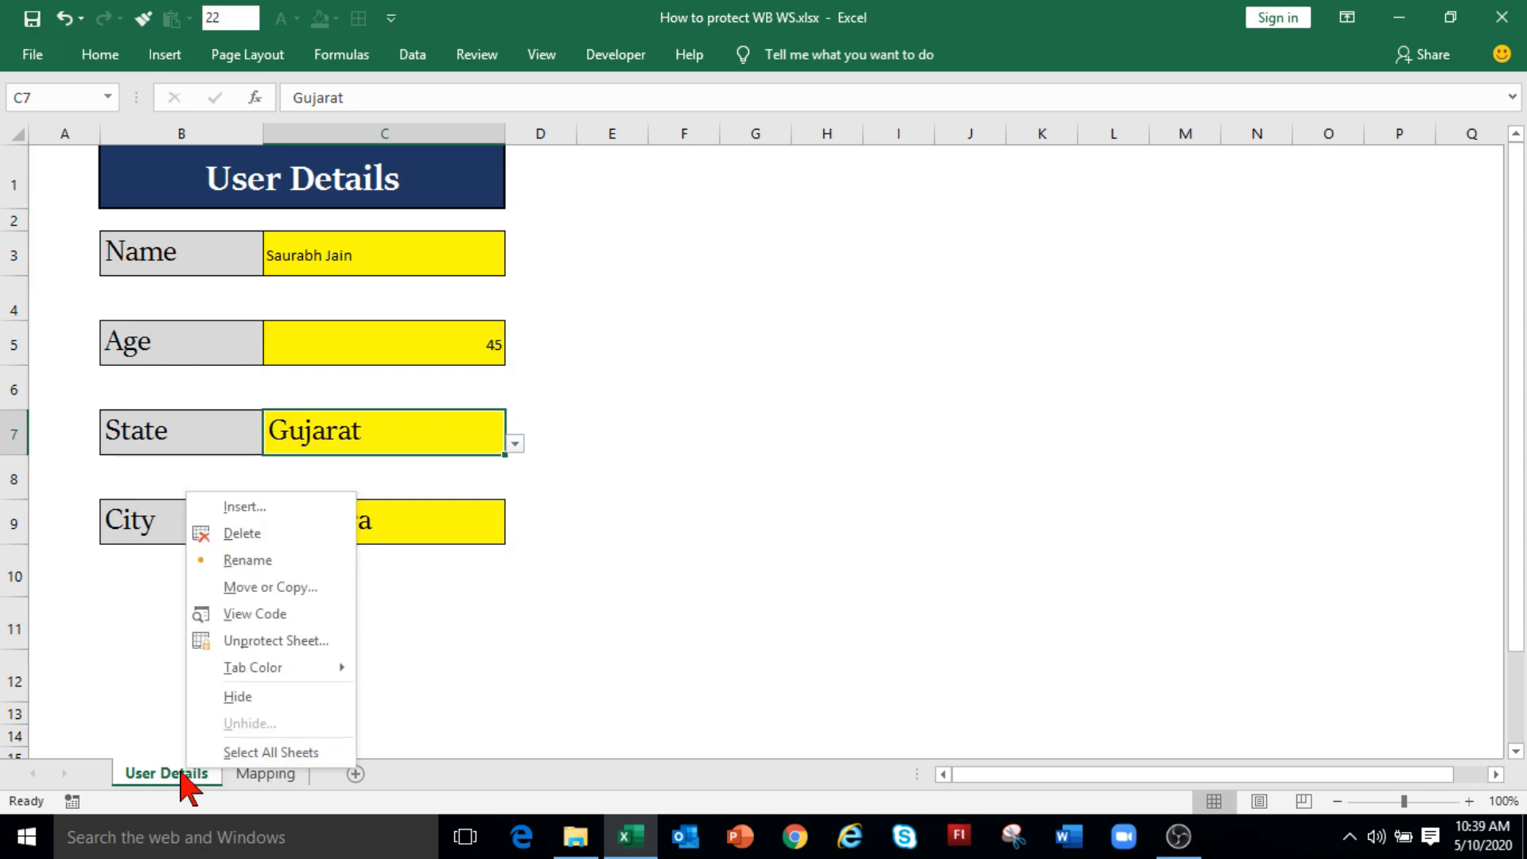
{"action": "left_click", "coordinate": [272, 641]}
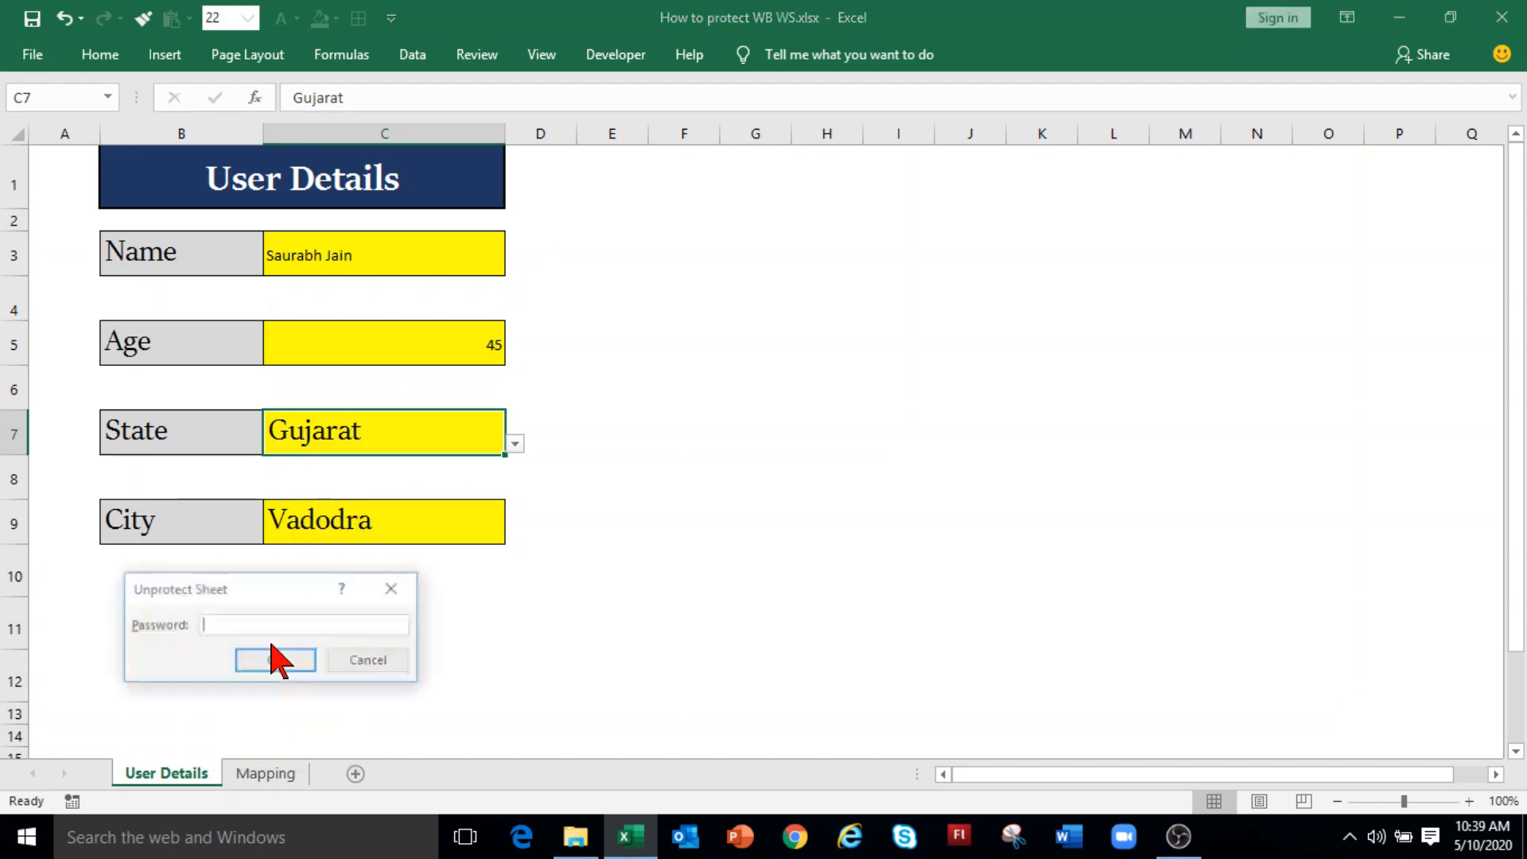
{"action": "type", "text": "******"}
{"action": "left_click", "coordinate": [276, 660]}
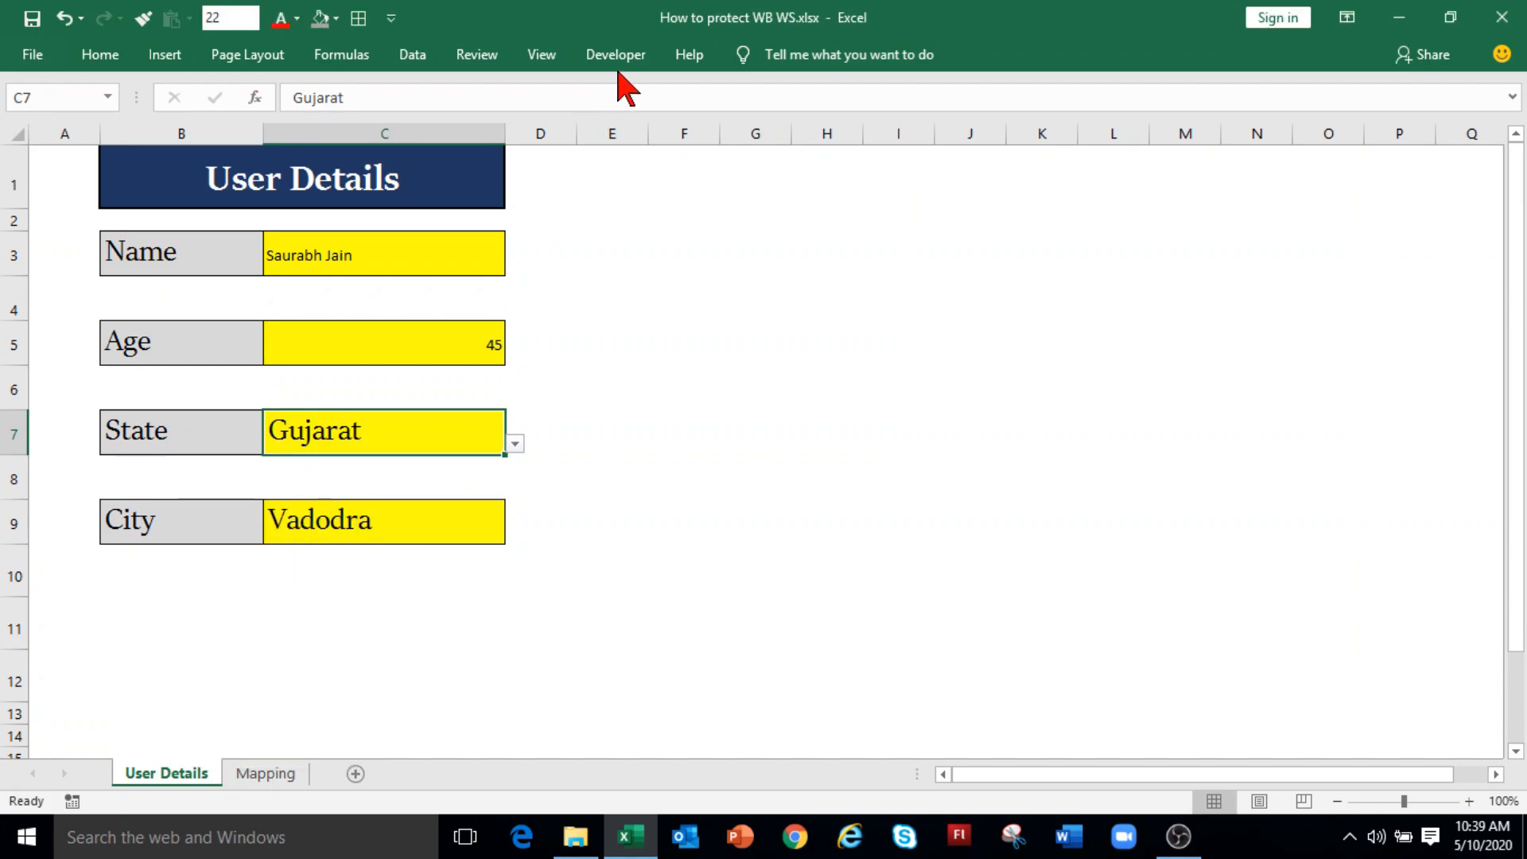
Step: Protect the User Details sheet with a password, also allowing Format cells
{"action": "left_click", "coordinate": [477, 56]}
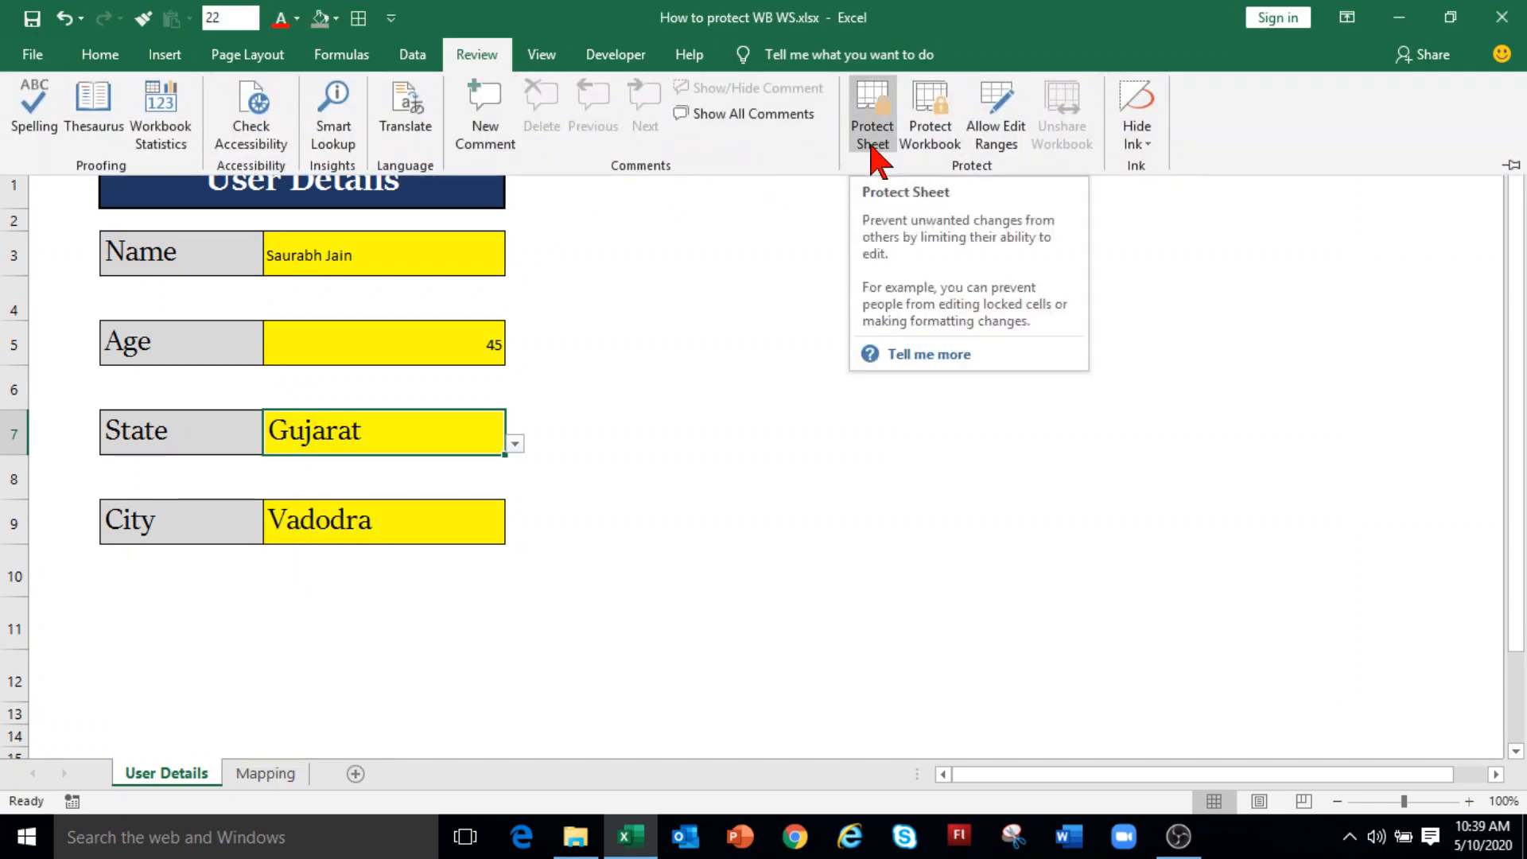
{"action": "left_click", "coordinate": [874, 151]}
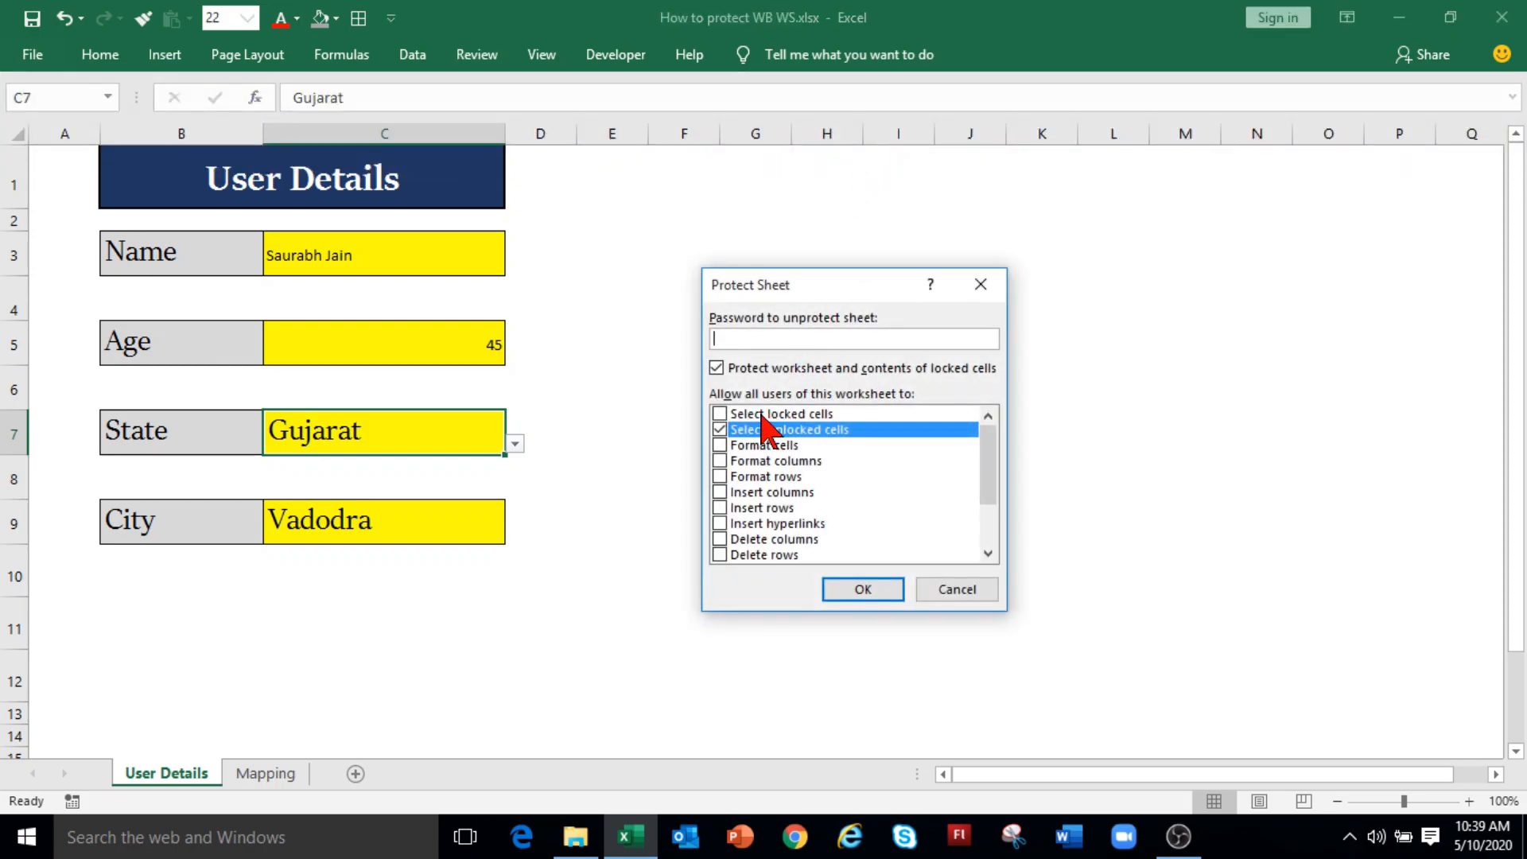
{"action": "type", "text": "*****"}
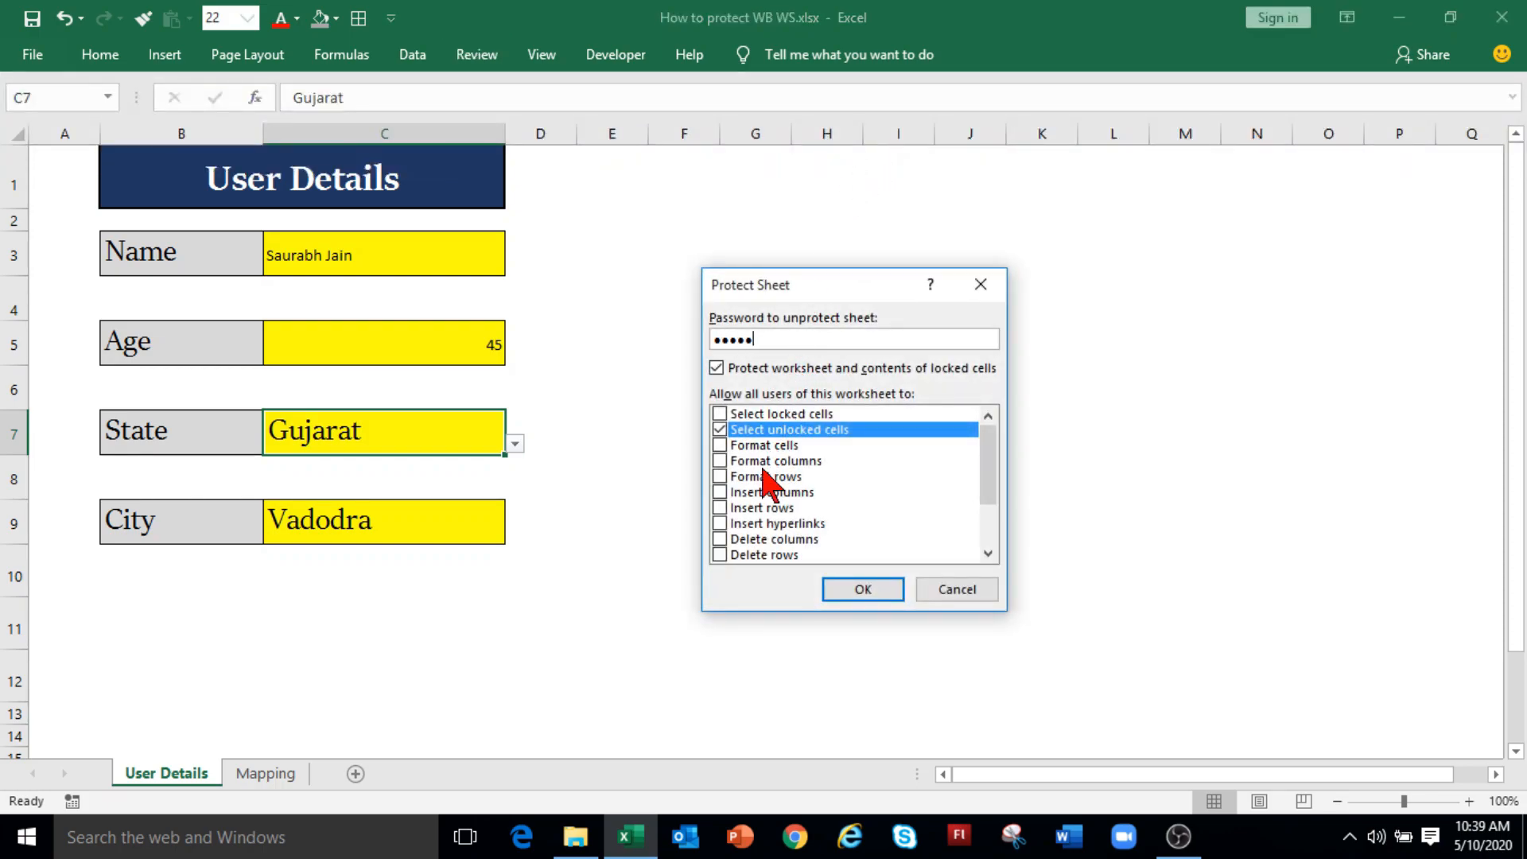
{"action": "left_click", "coordinate": [719, 445]}
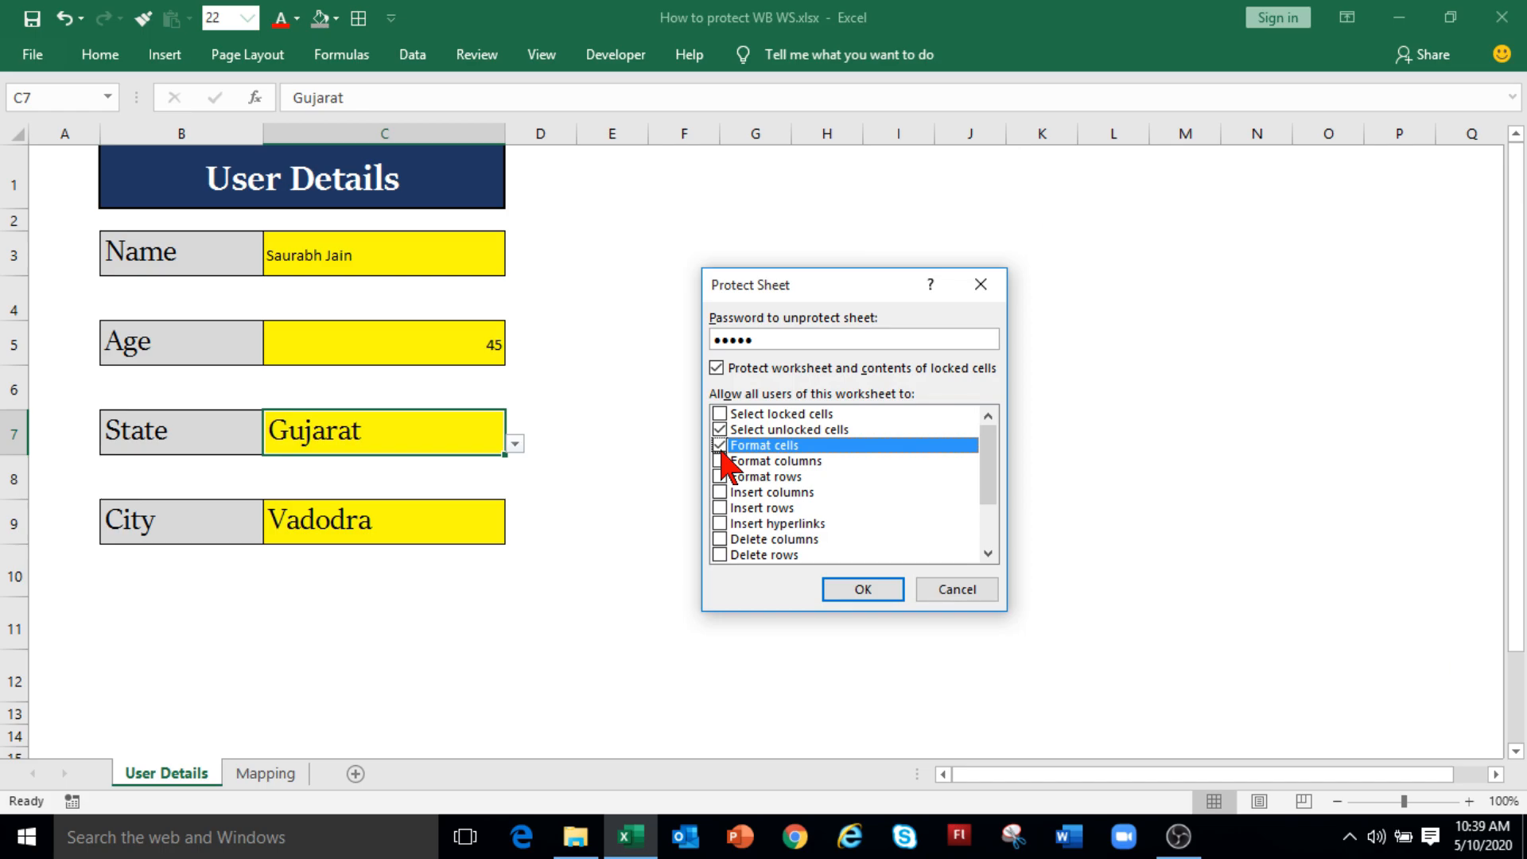
{"action": "left_click", "coordinate": [865, 598]}
{"action": "type", "text": "•••••"}
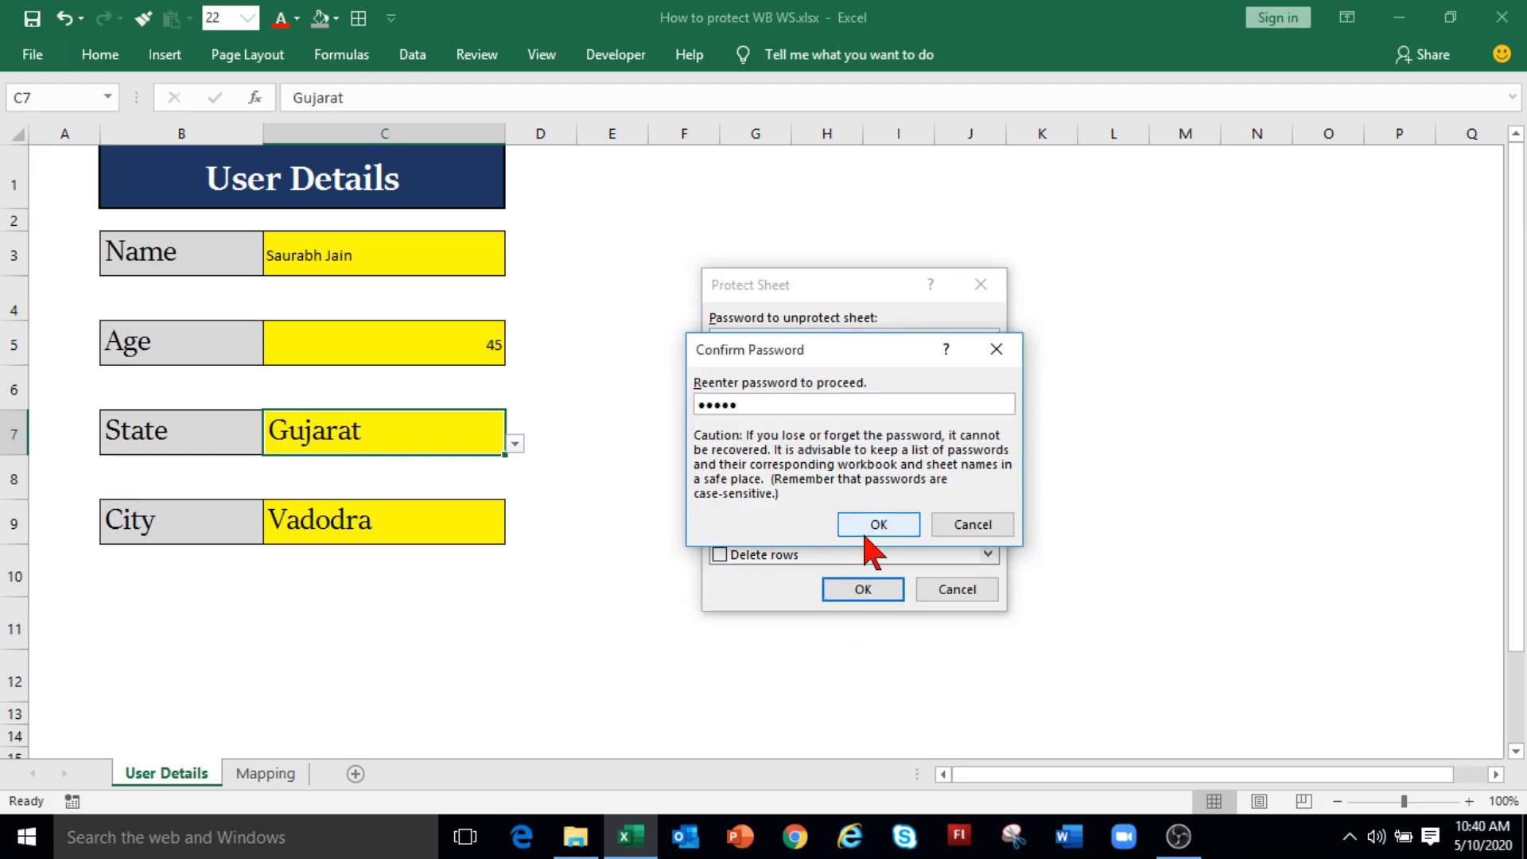
{"action": "left_click", "coordinate": [875, 526]}
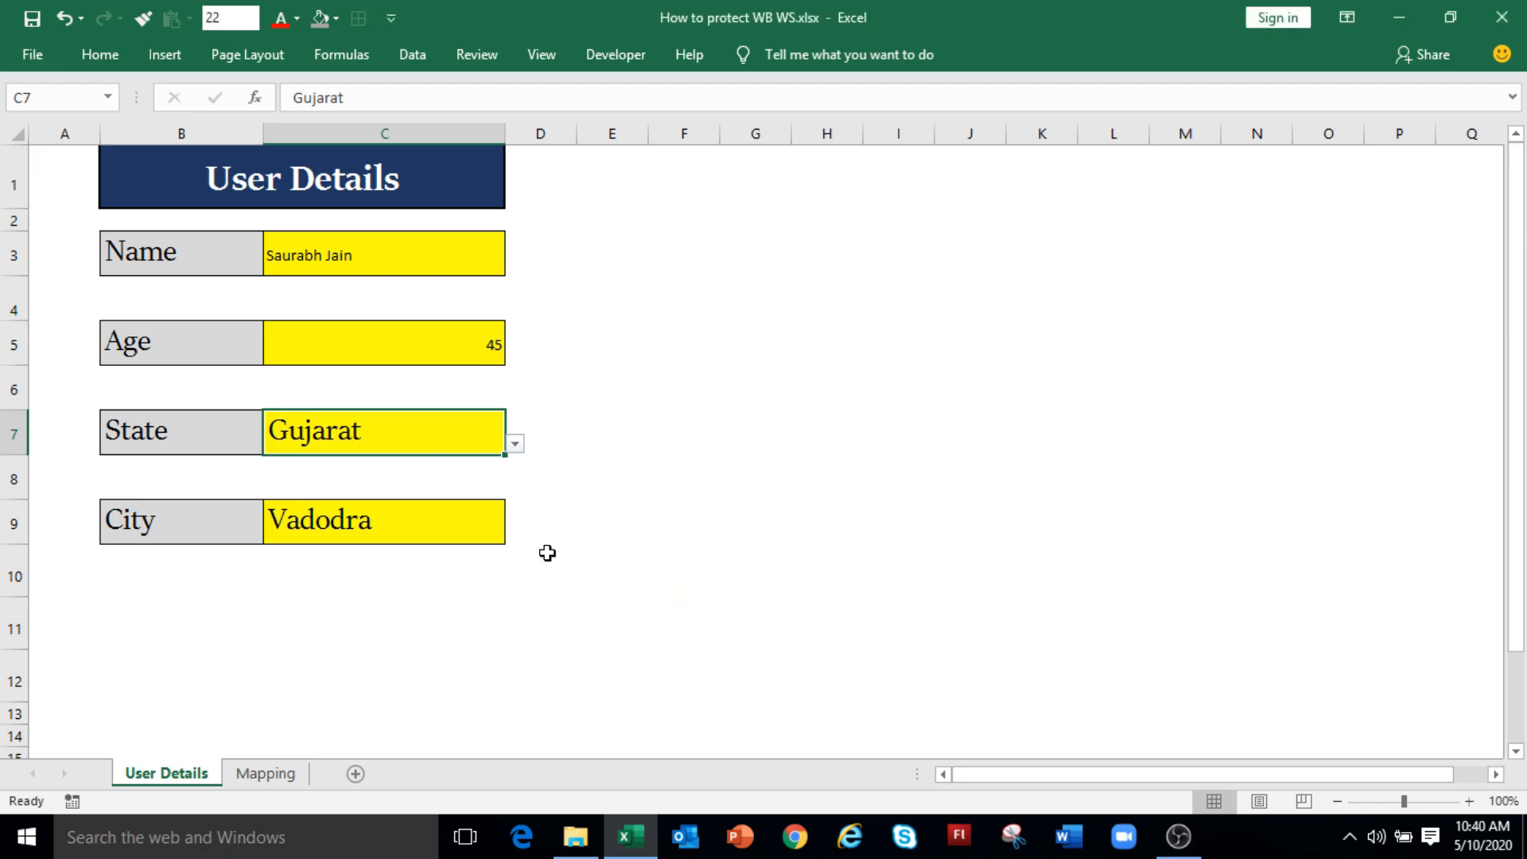
Step: Change the Name value cell C3 fill from yellow to dark blue-grey via Format Cells
{"action": "left_click", "coordinate": [429, 259]}
{"action": "left_click", "coordinate": [404, 344]}
{"action": "left_click", "coordinate": [419, 264]}
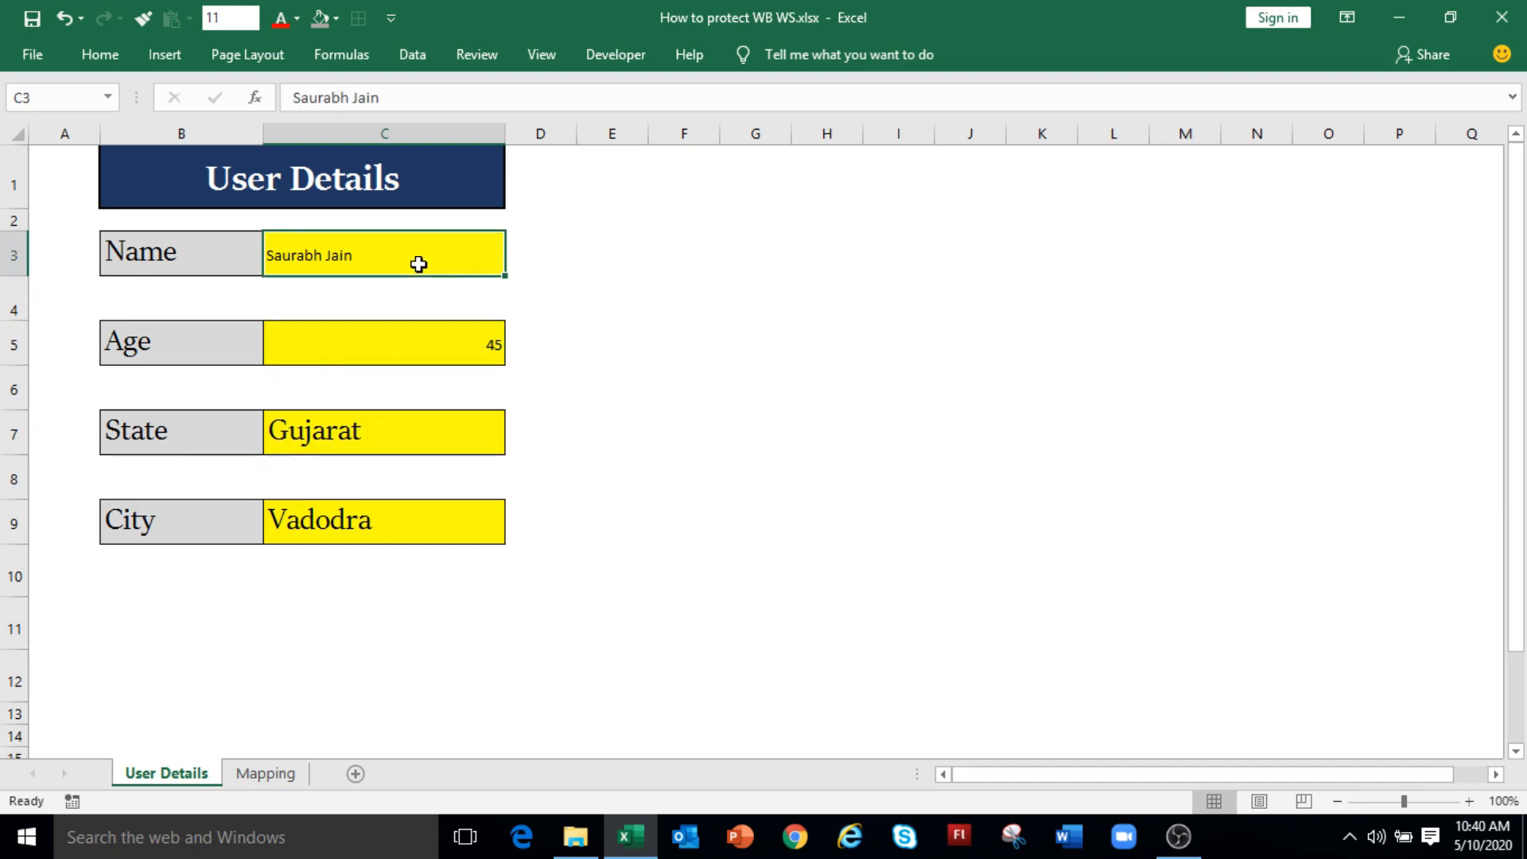
{"action": "right_click", "coordinate": [420, 264]}
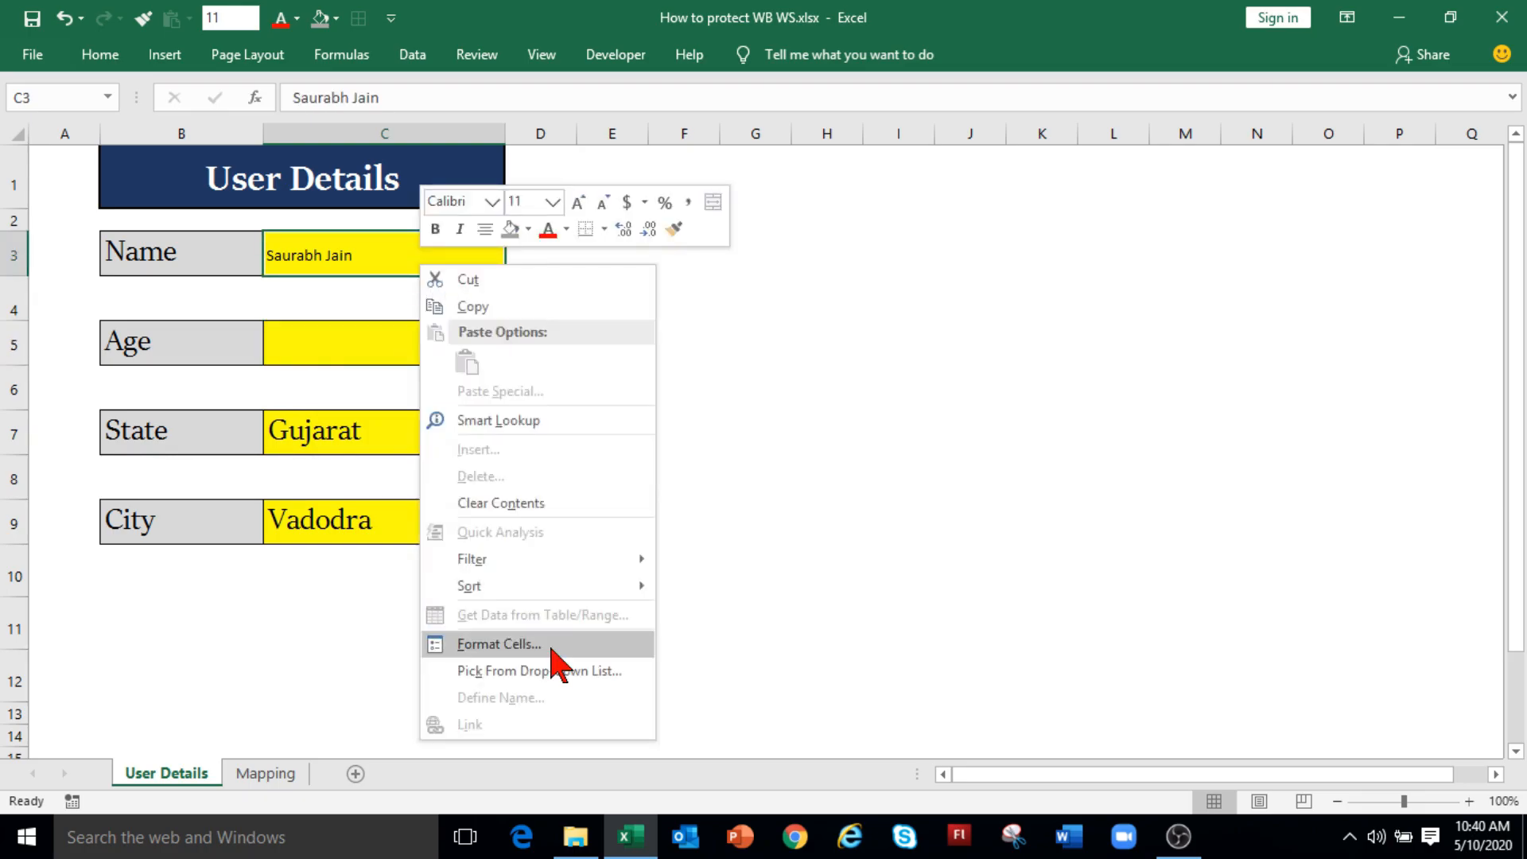
{"action": "left_click", "coordinate": [499, 644]}
{"action": "left_click", "coordinate": [555, 321]}
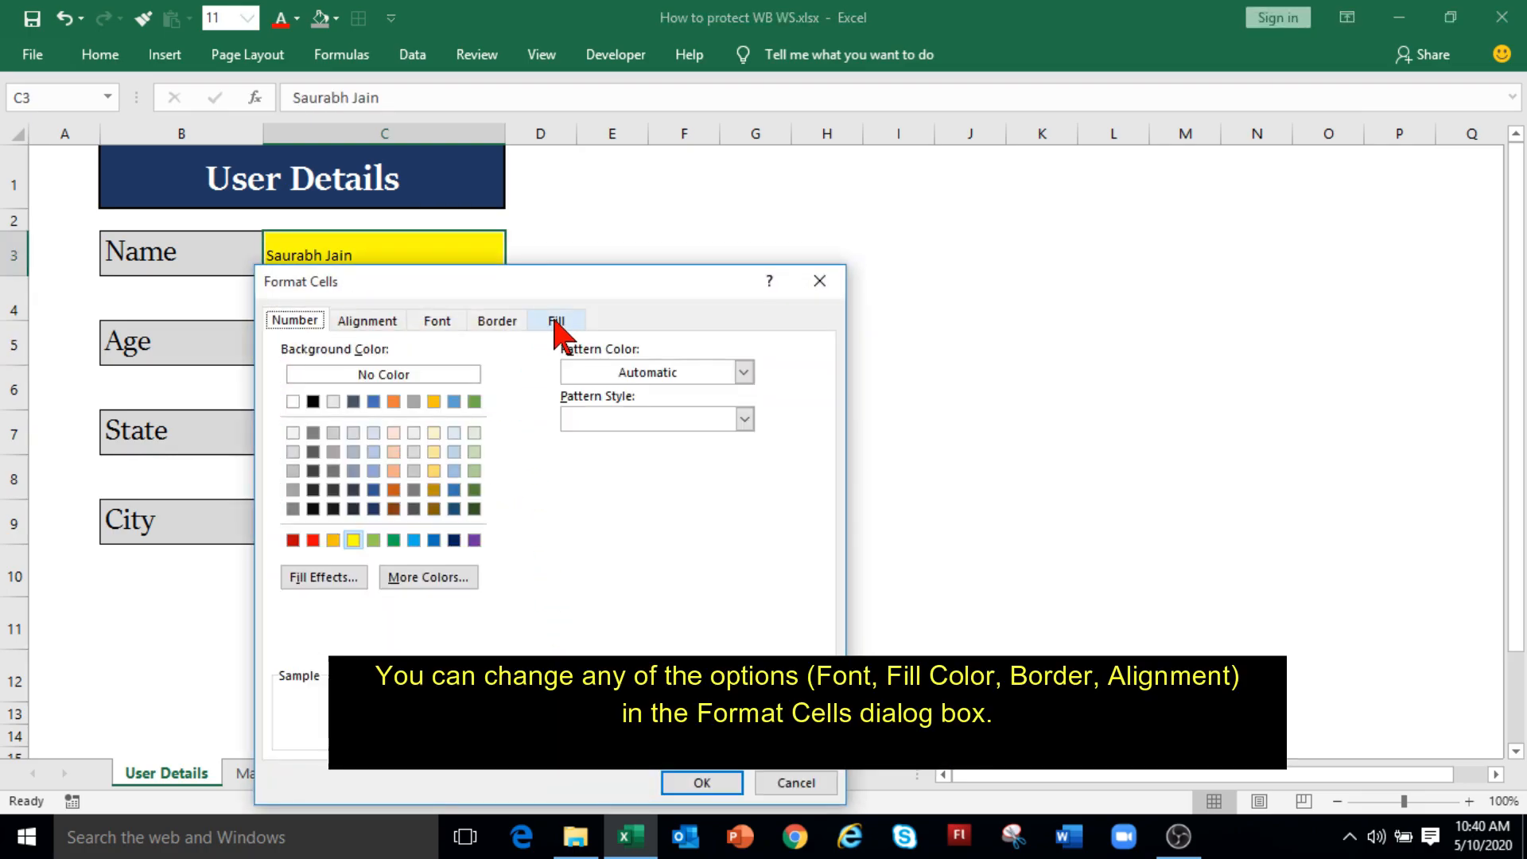
{"action": "left_click_drag", "start_coordinate": [573, 286], "coordinate": [1015, 206]}
{"action": "left_click", "coordinate": [796, 409]}
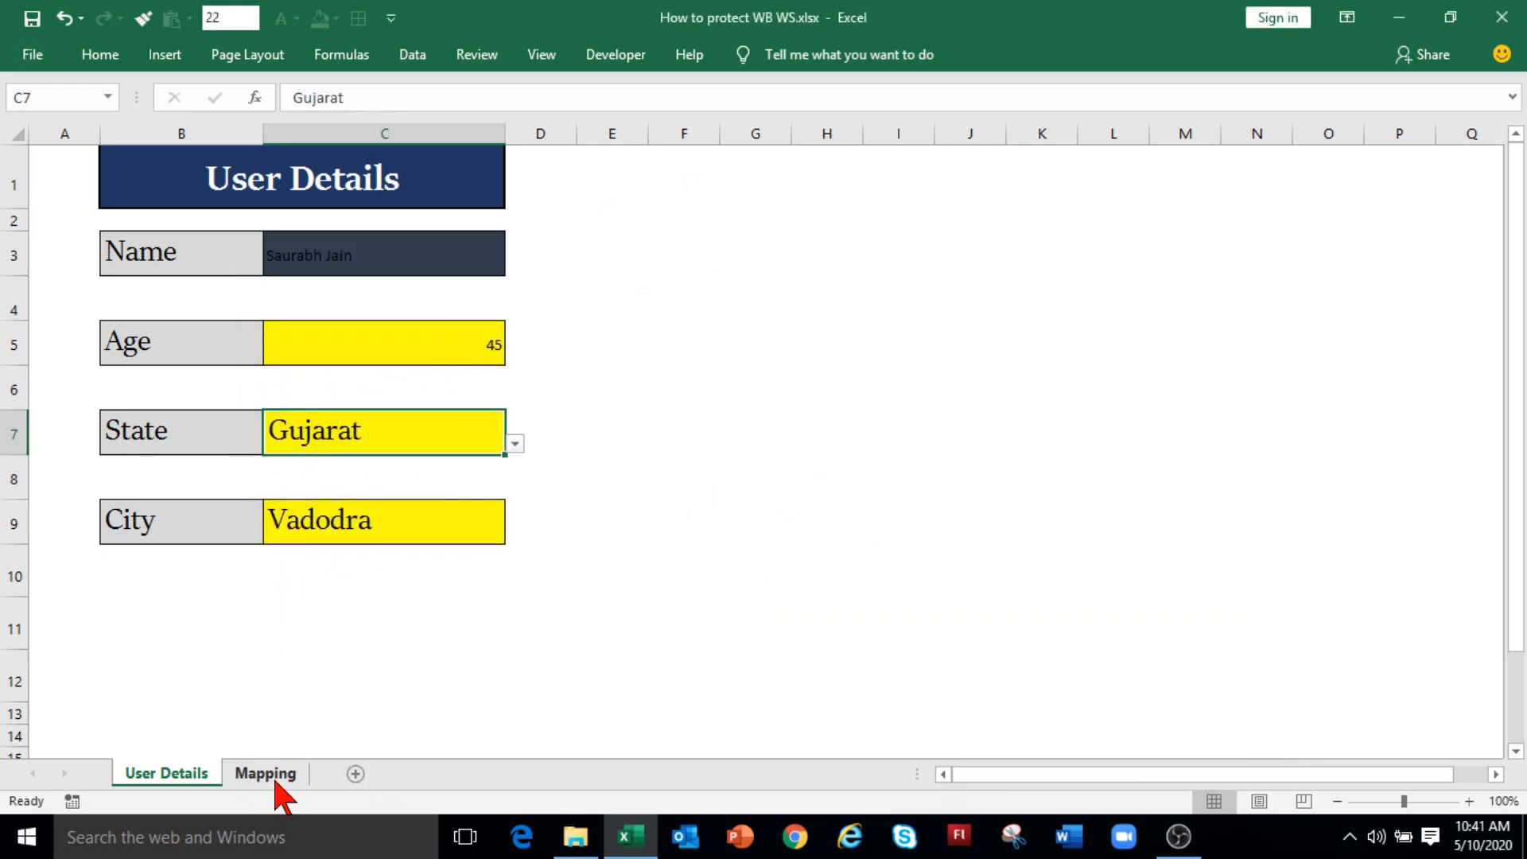
{"action": "left_click", "coordinate": [266, 775]}
Step: Unprotect the Mapping sheet and turn on AutoFilter for the state header row with Ctrl+Shift+L
{"action": "right_click", "coordinate": [275, 783]}
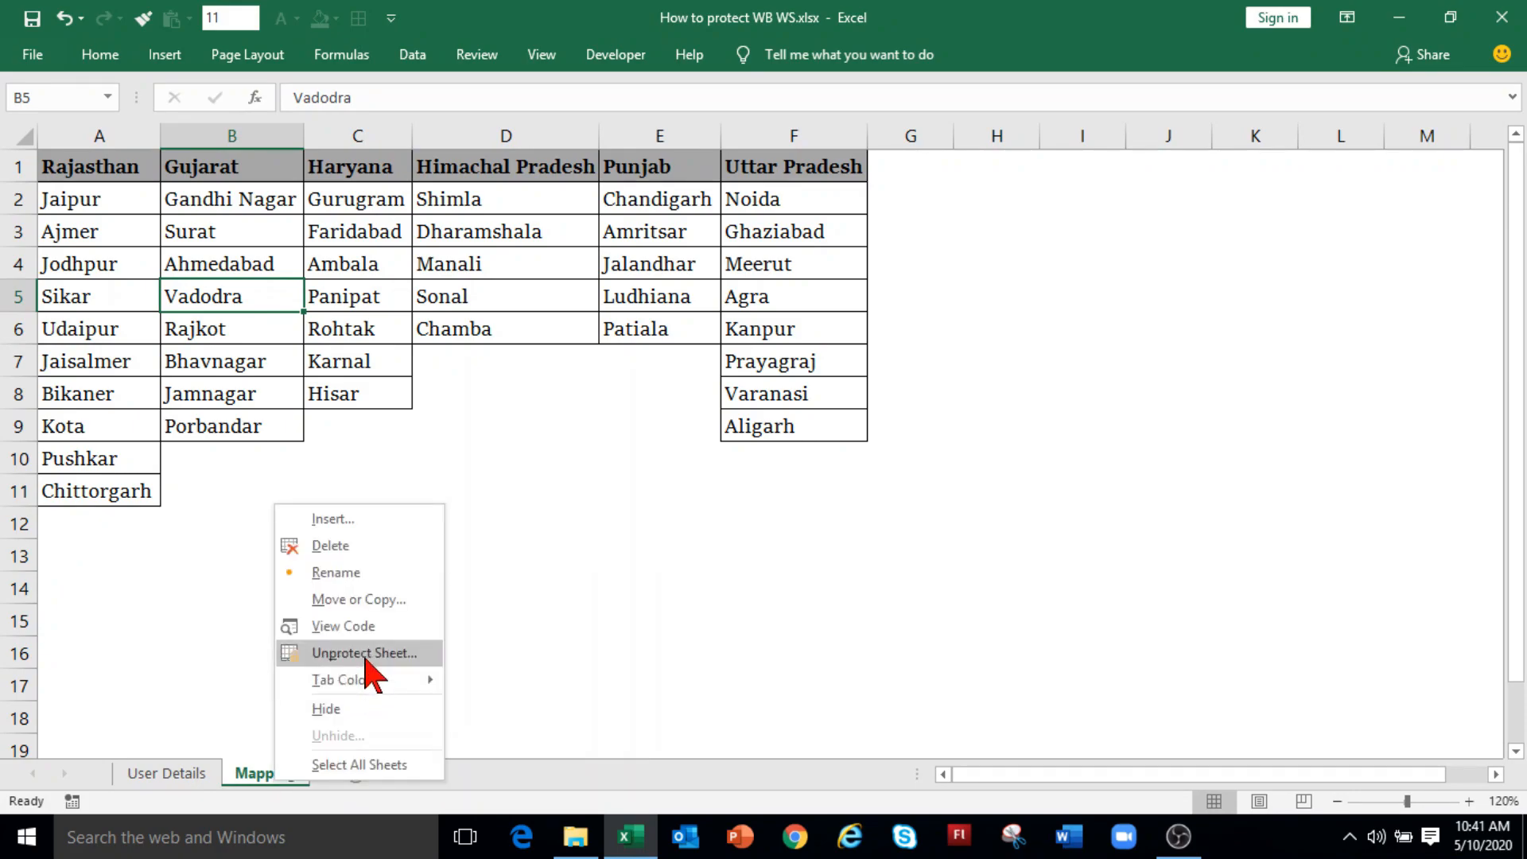
{"action": "left_click", "coordinate": [364, 647]}
{"action": "left_click", "coordinate": [367, 674]}
{"action": "left_click", "coordinate": [369, 166]}
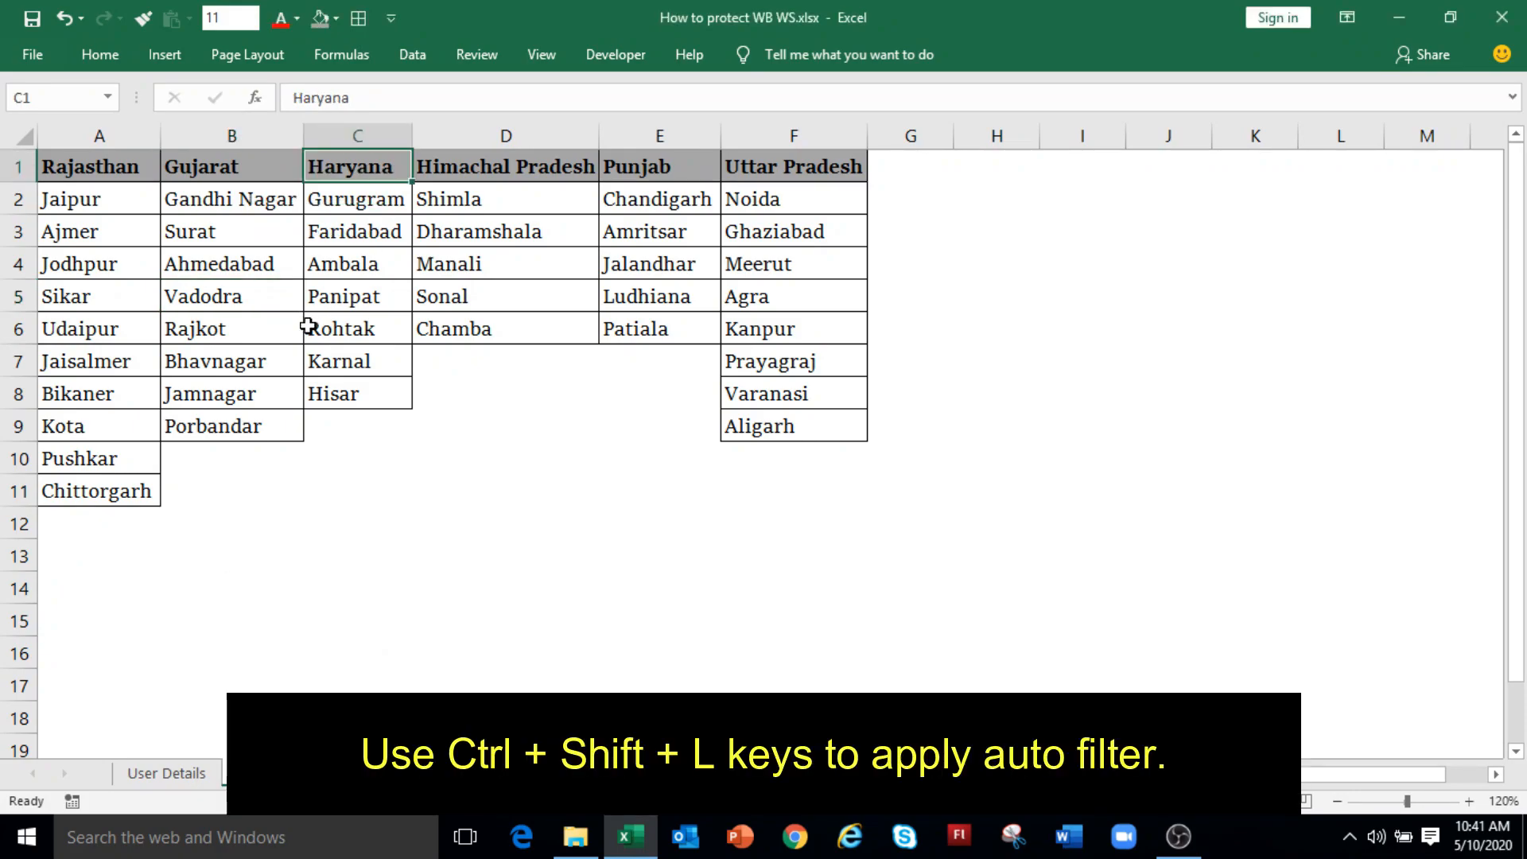
{"action": "key", "text": "ctrl+shift+l"}
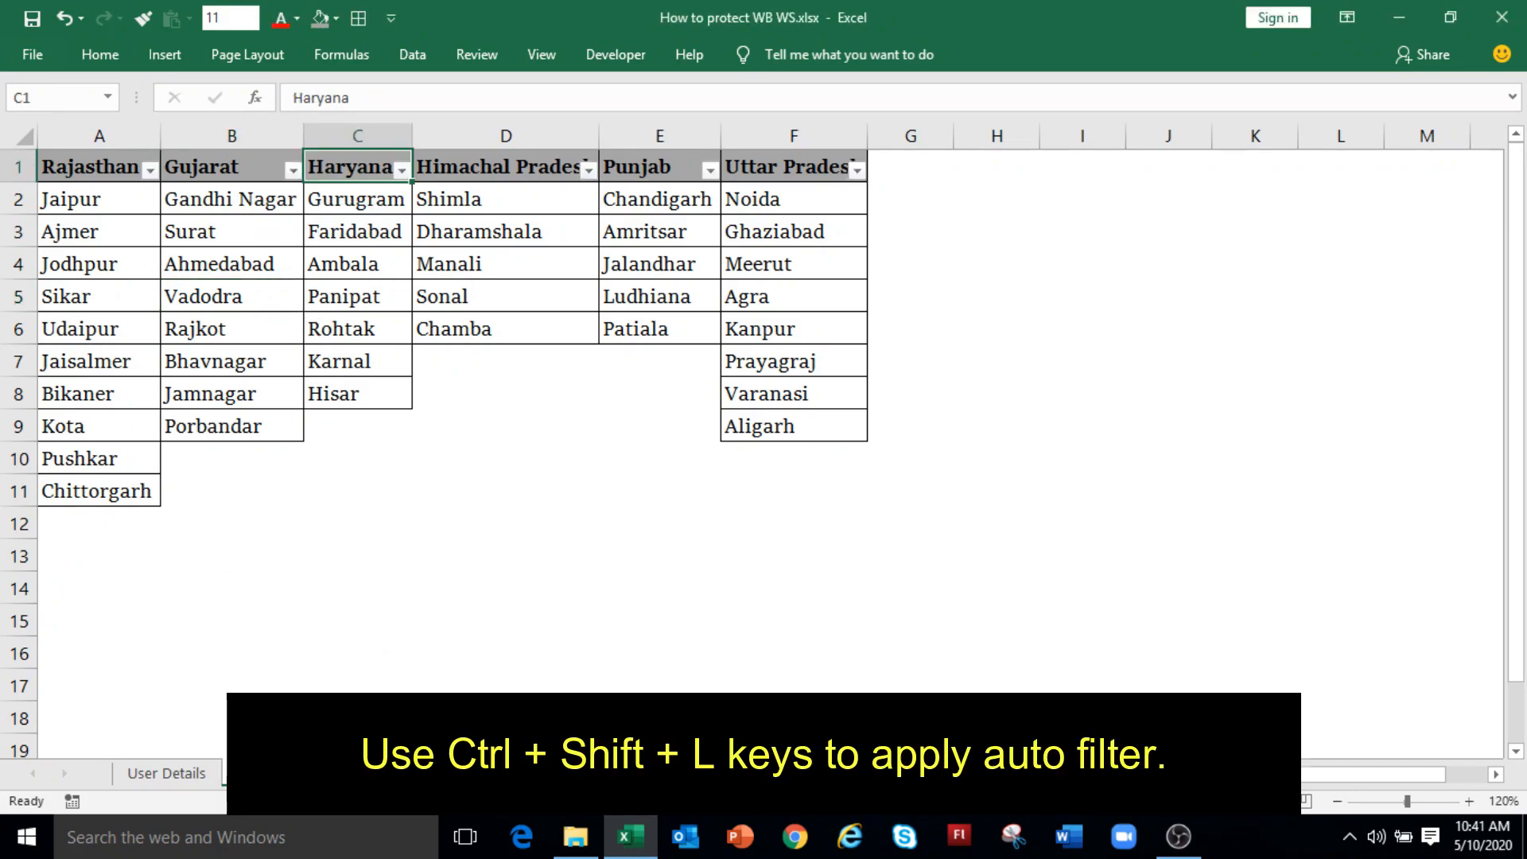
Step: Re-protect the Mapping sheet with a password allowing Use AutoFilter, then test the Himachal Pradesh filter
{"action": "right_click", "coordinate": [284, 774]}
{"action": "left_click", "coordinate": [360, 649]}
{"action": "type", "text": "12345"}
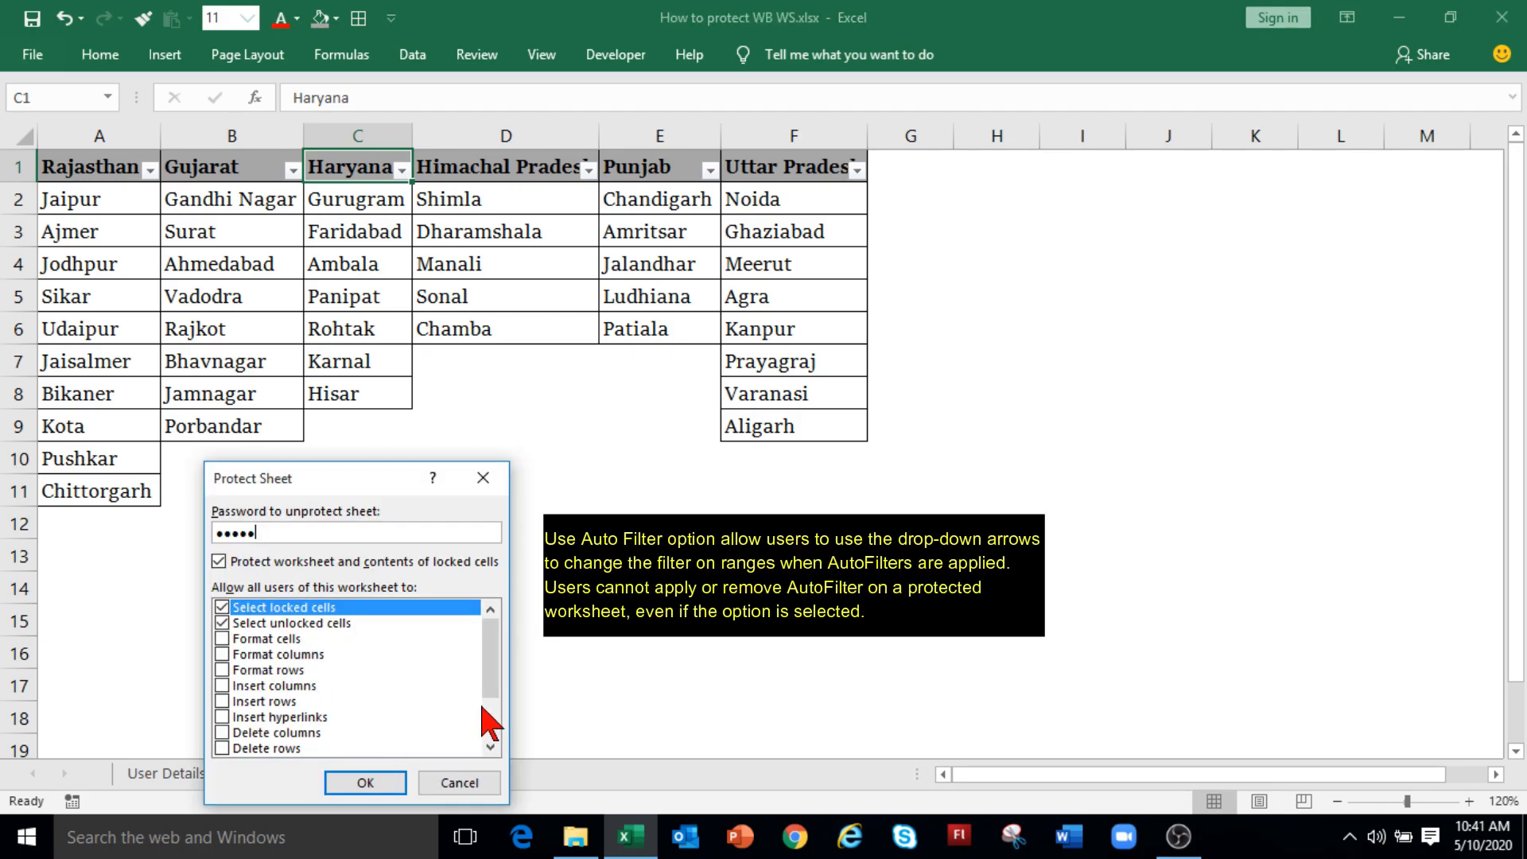
{"action": "scroll", "coordinate": [493, 692], "scroll_direction": "down", "scroll_amount": 2}
{"action": "left_click", "coordinate": [232, 703]}
{"action": "left_click", "coordinate": [356, 779]}
{"action": "type", "text": "•••••"}
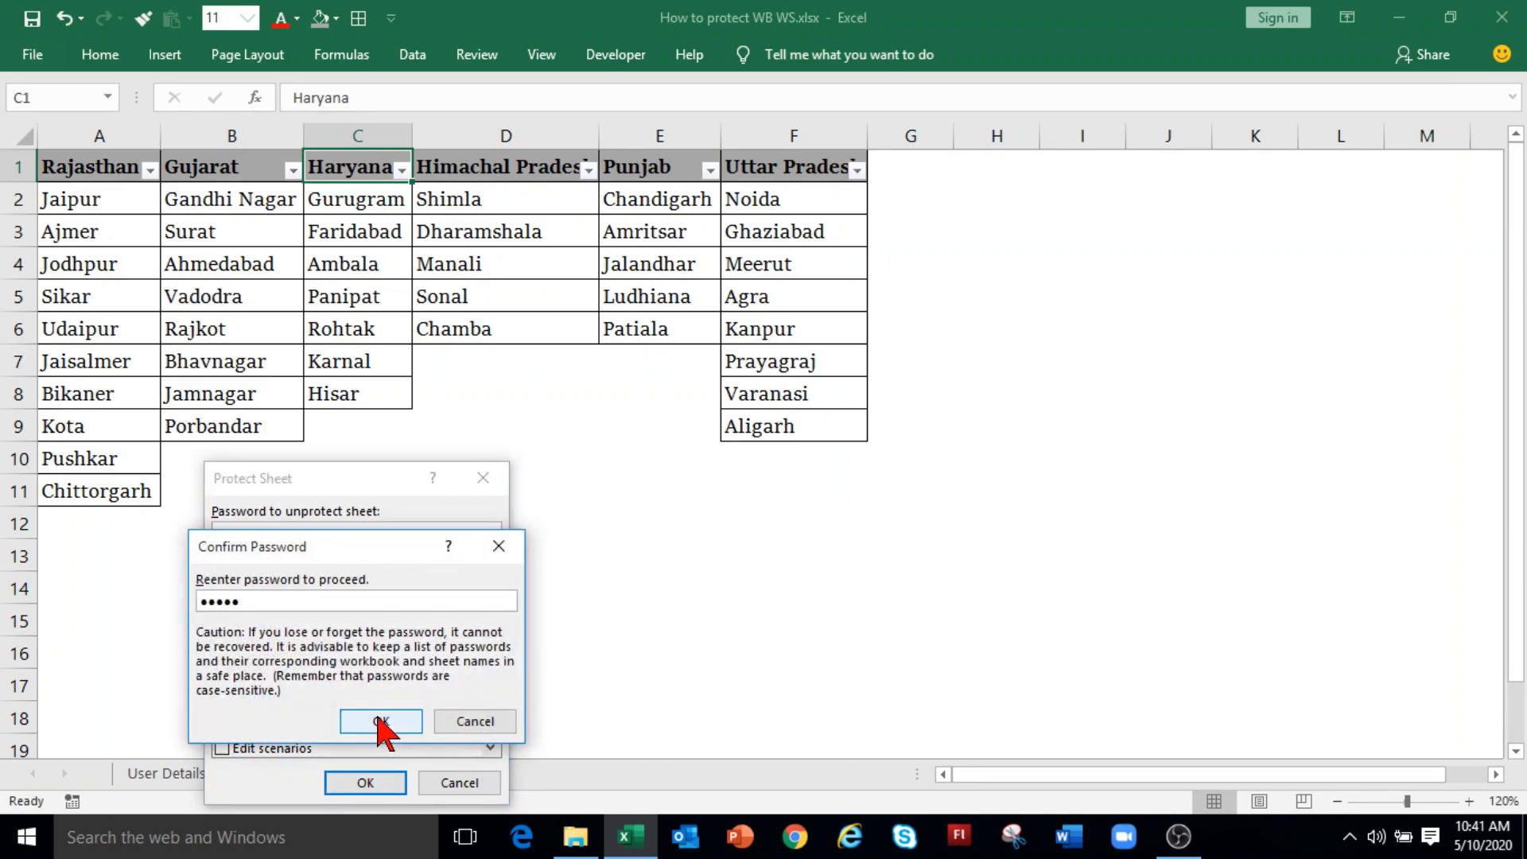
{"action": "left_click", "coordinate": [379, 720]}
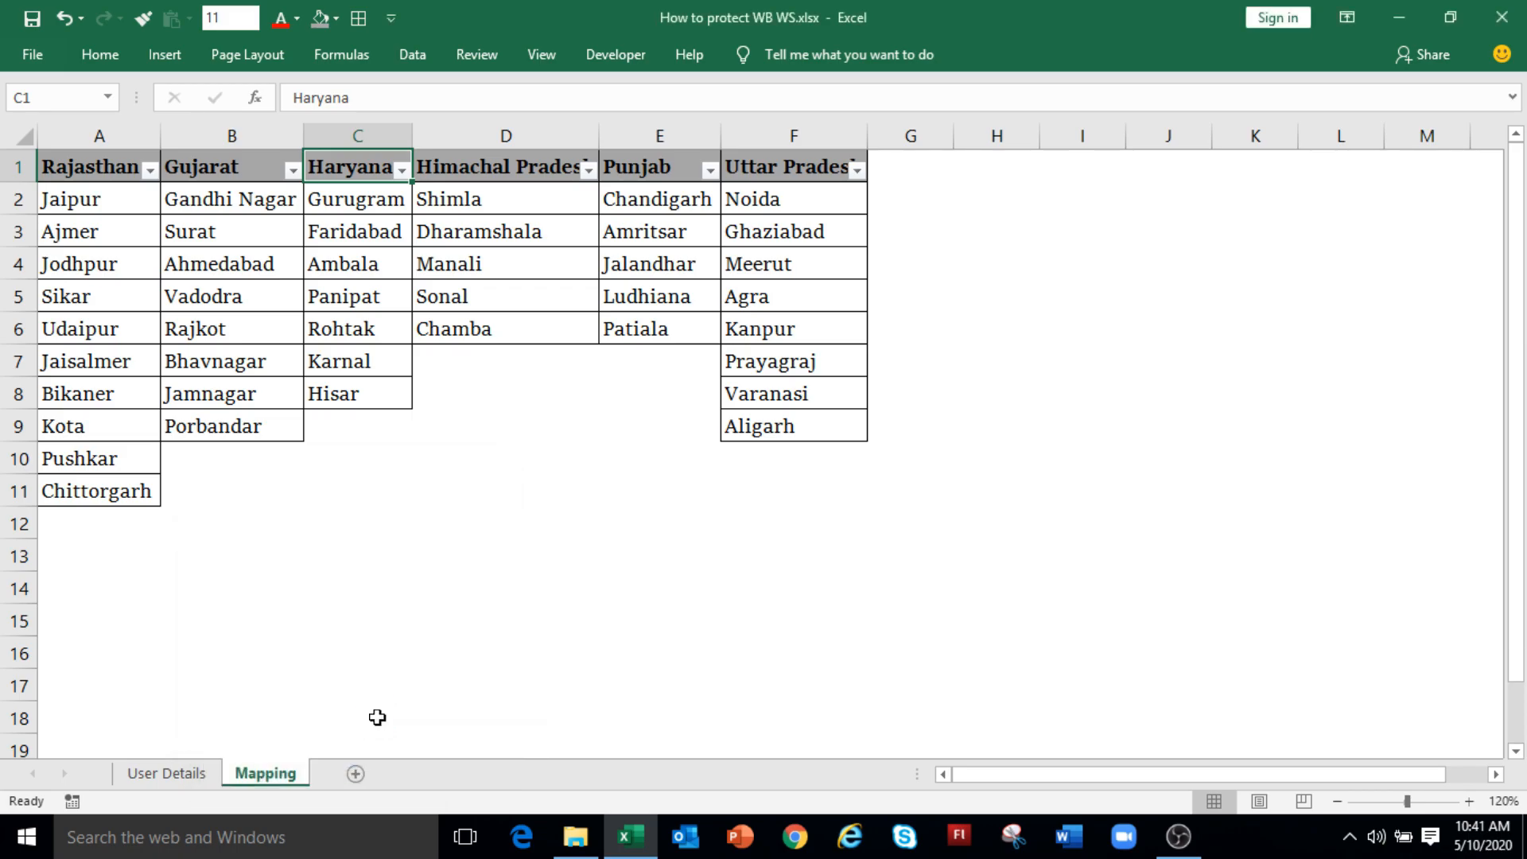
{"action": "left_click", "coordinate": [588, 170]}
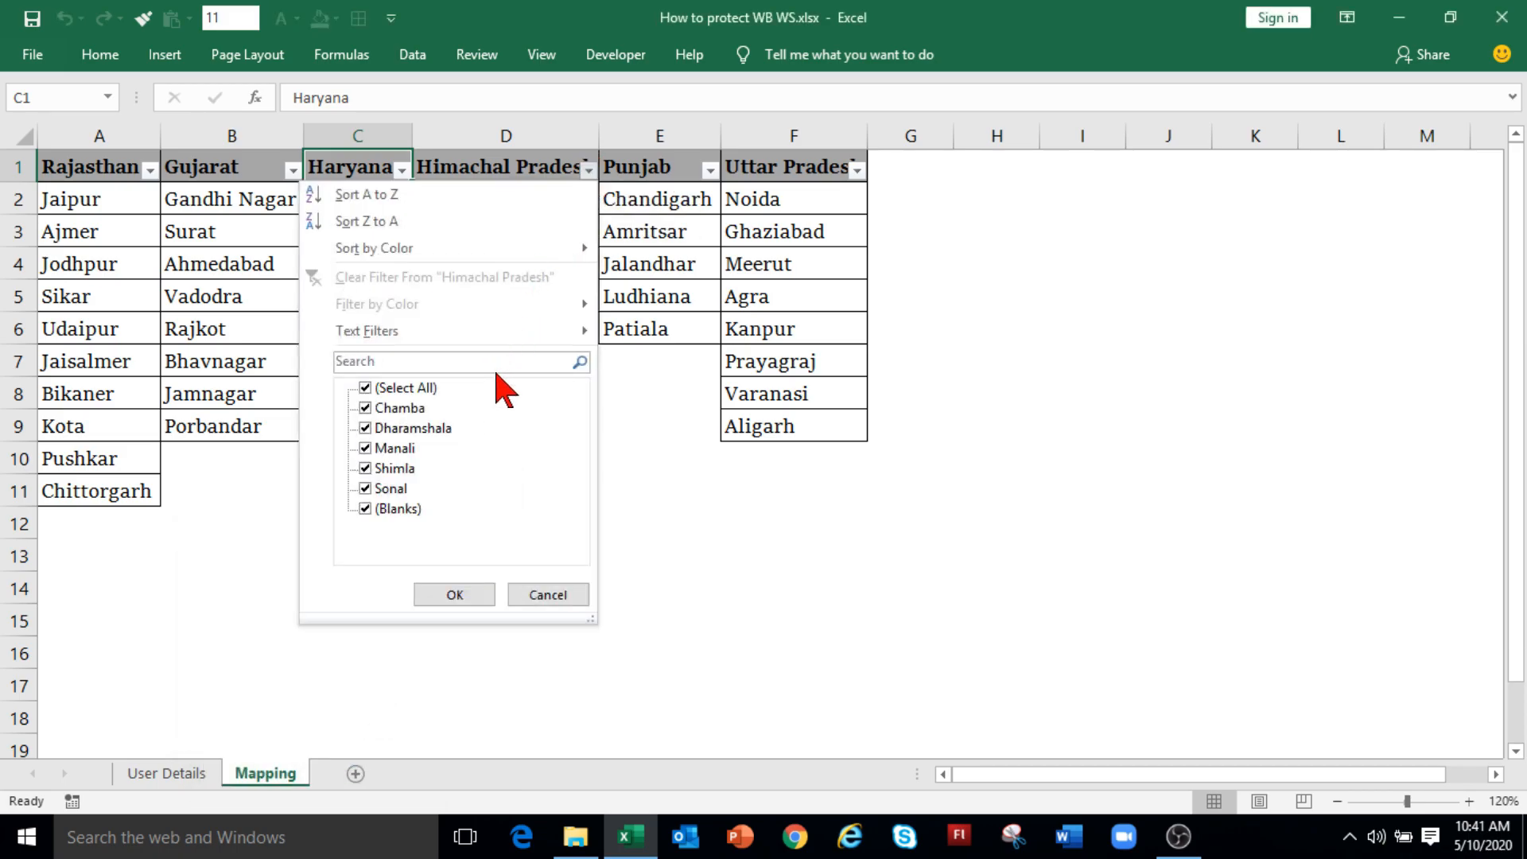
{"action": "left_click", "coordinate": [659, 523]}
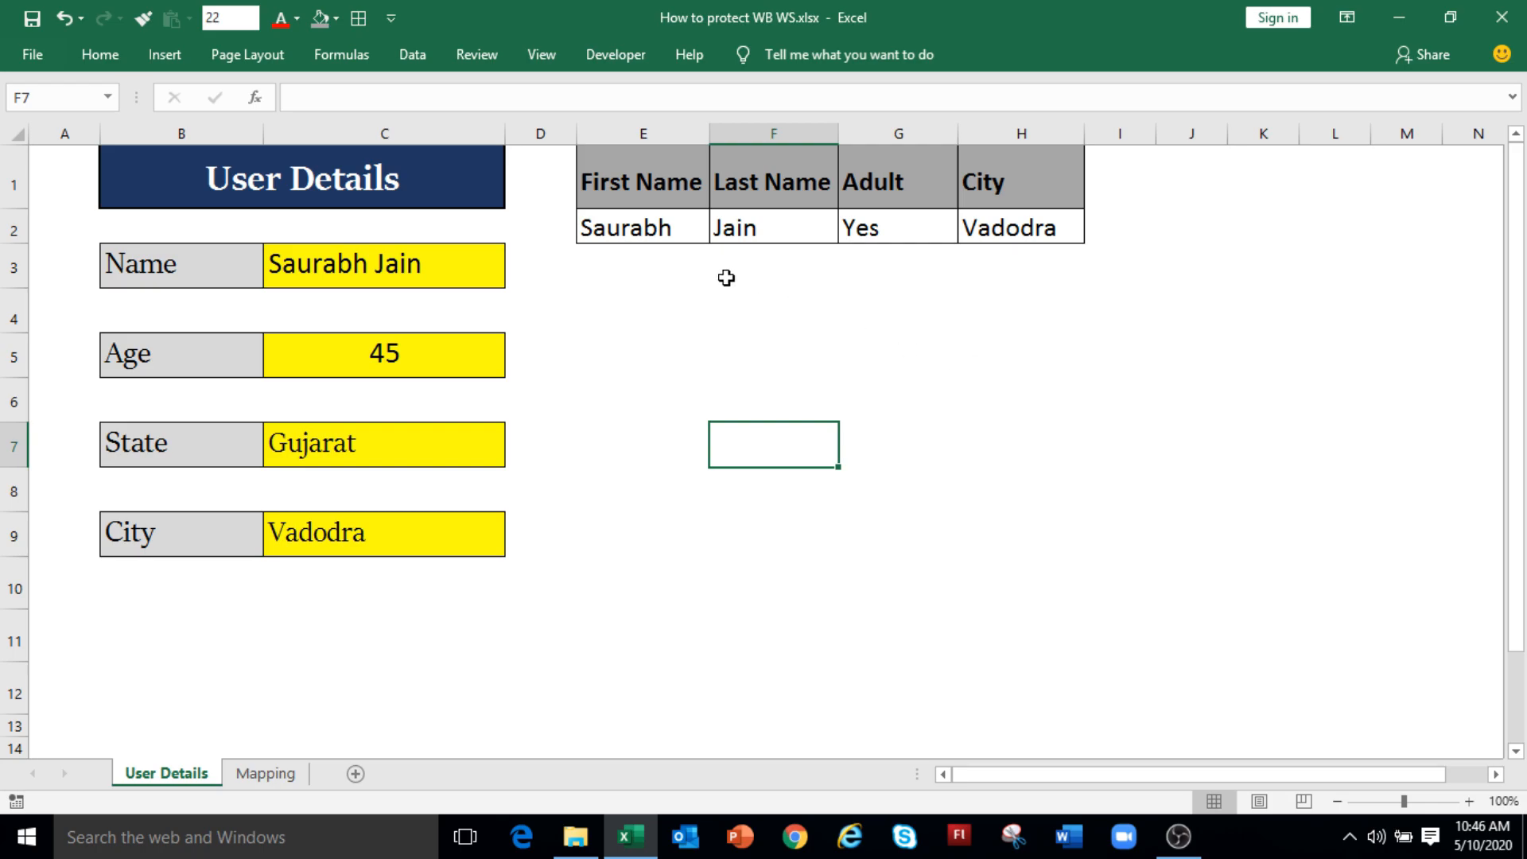
{"action": "left_click", "coordinate": [687, 237]}
{"action": "left_click", "coordinate": [727, 227]}
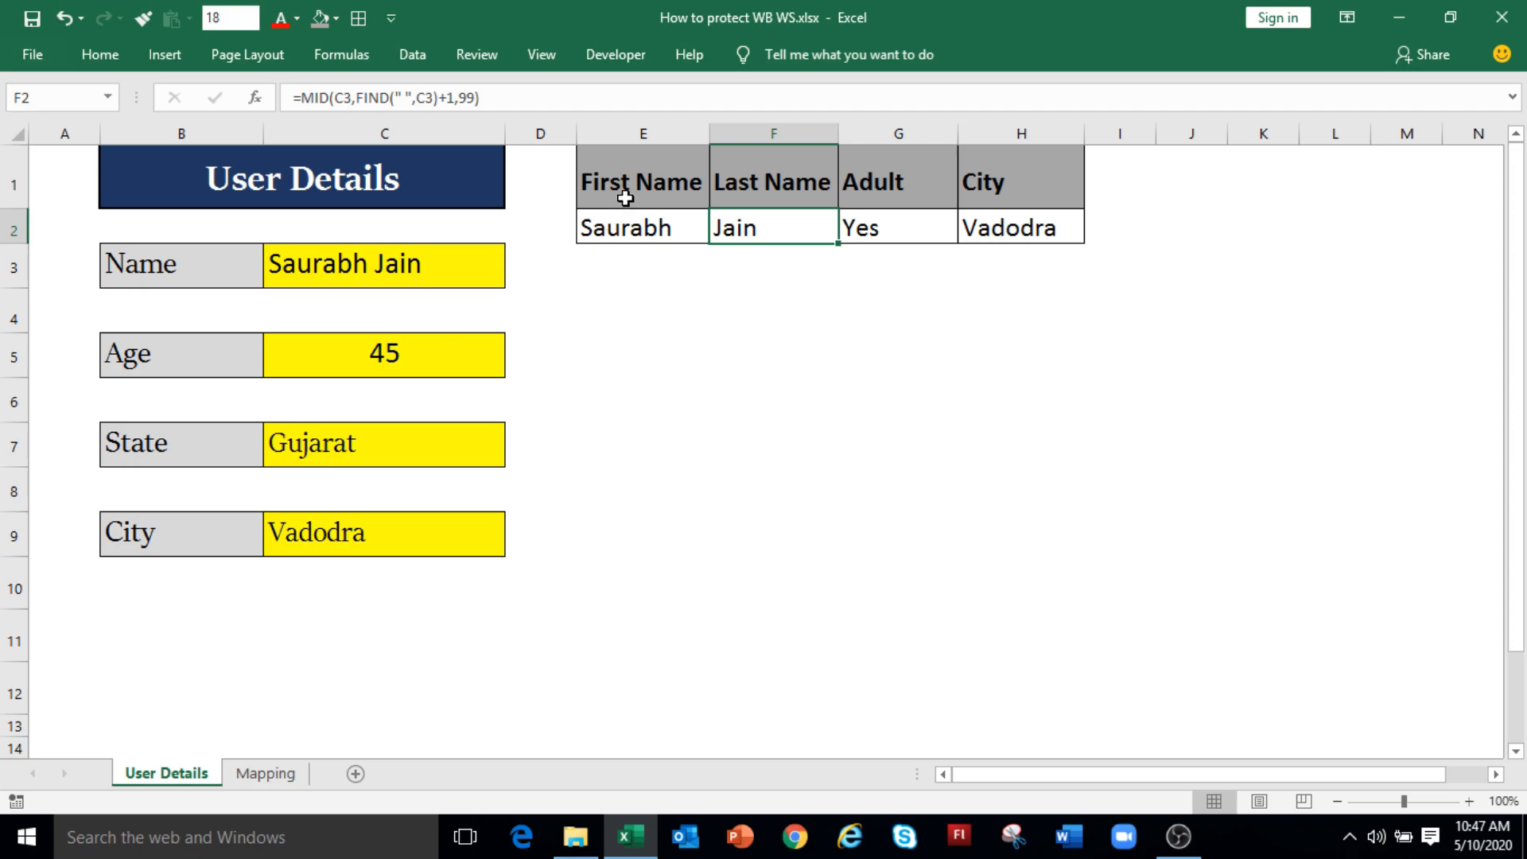
{"action": "left_click", "coordinate": [648, 220]}
{"action": "left_click", "coordinate": [736, 222]}
{"action": "left_click", "coordinate": [866, 230]}
{"action": "left_click", "coordinate": [682, 230]}
{"action": "left_click", "coordinate": [794, 232]}
{"action": "left_click", "coordinate": [887, 236]}
{"action": "left_click", "coordinate": [1009, 229]}
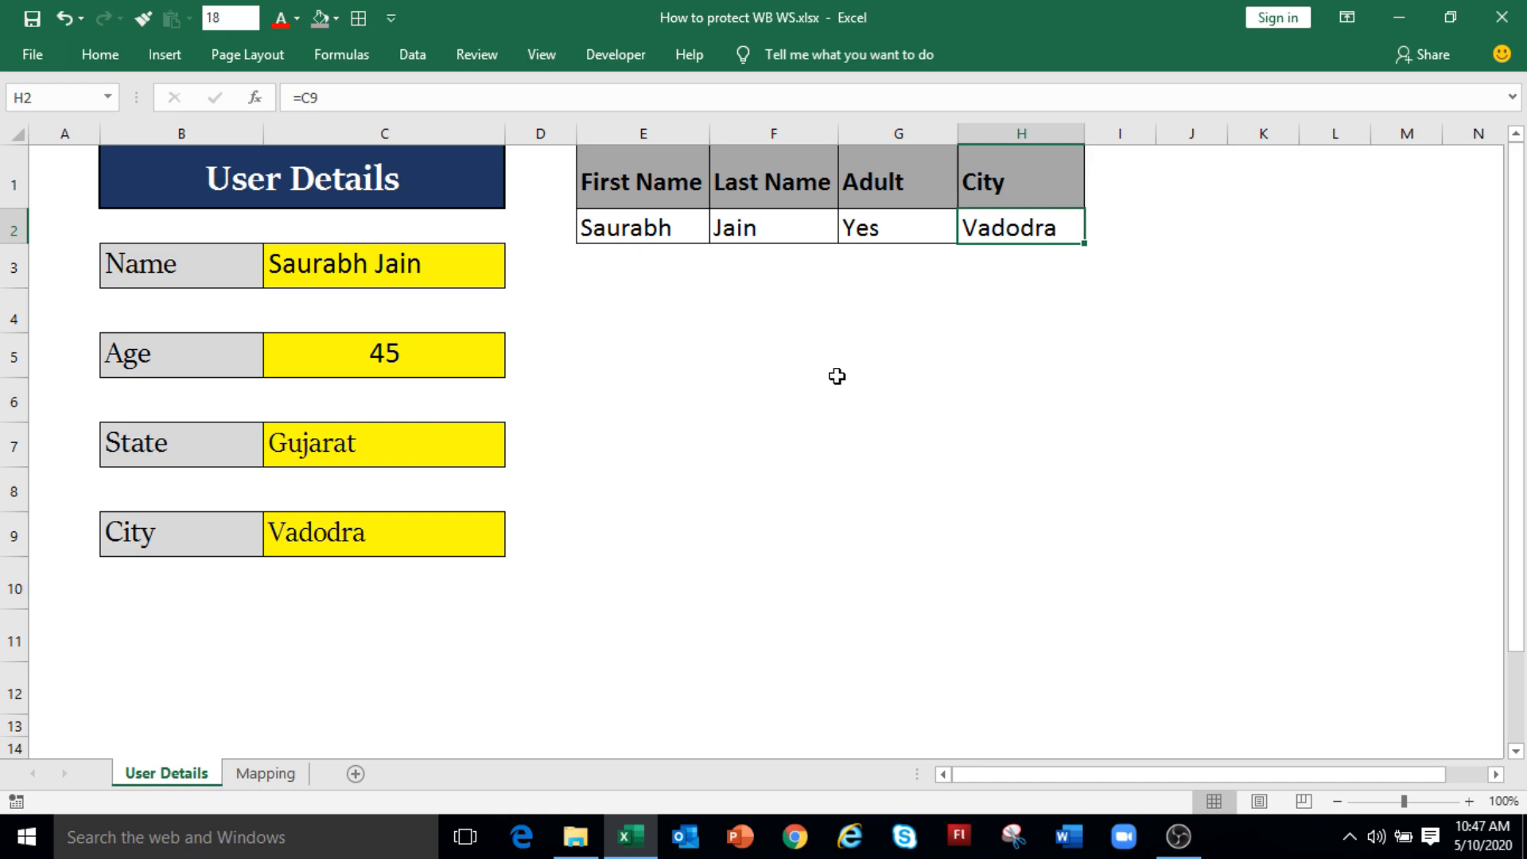
{"action": "left_click_drag", "start_coordinate": [624, 231], "coordinate": [1014, 231]}
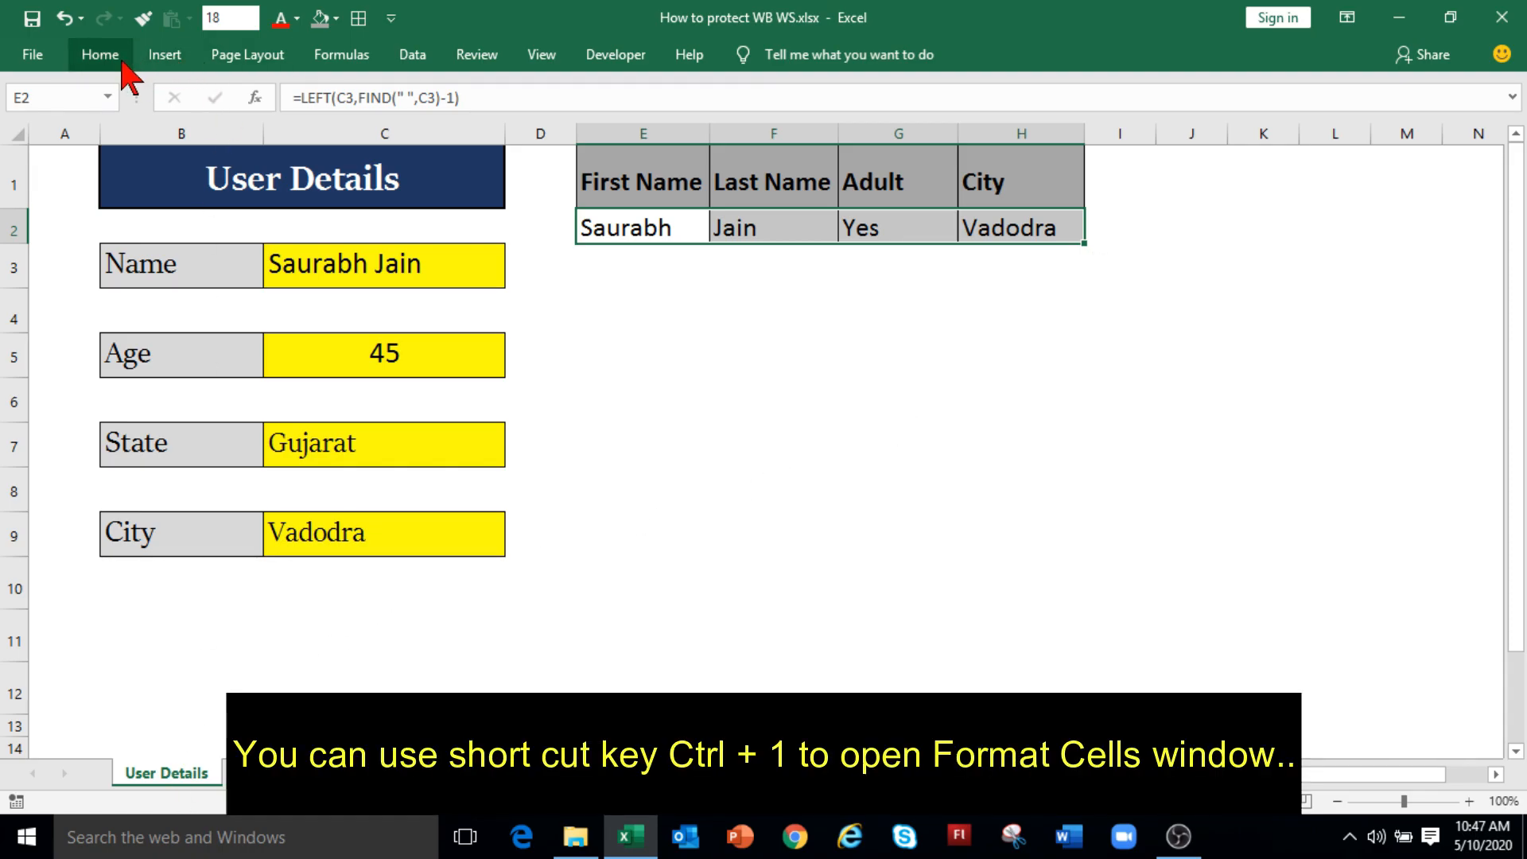
Step: Mark the output formula cells E2:H2 as Hidden in Format Cells protection settings
{"action": "right_click", "coordinate": [640, 235]}
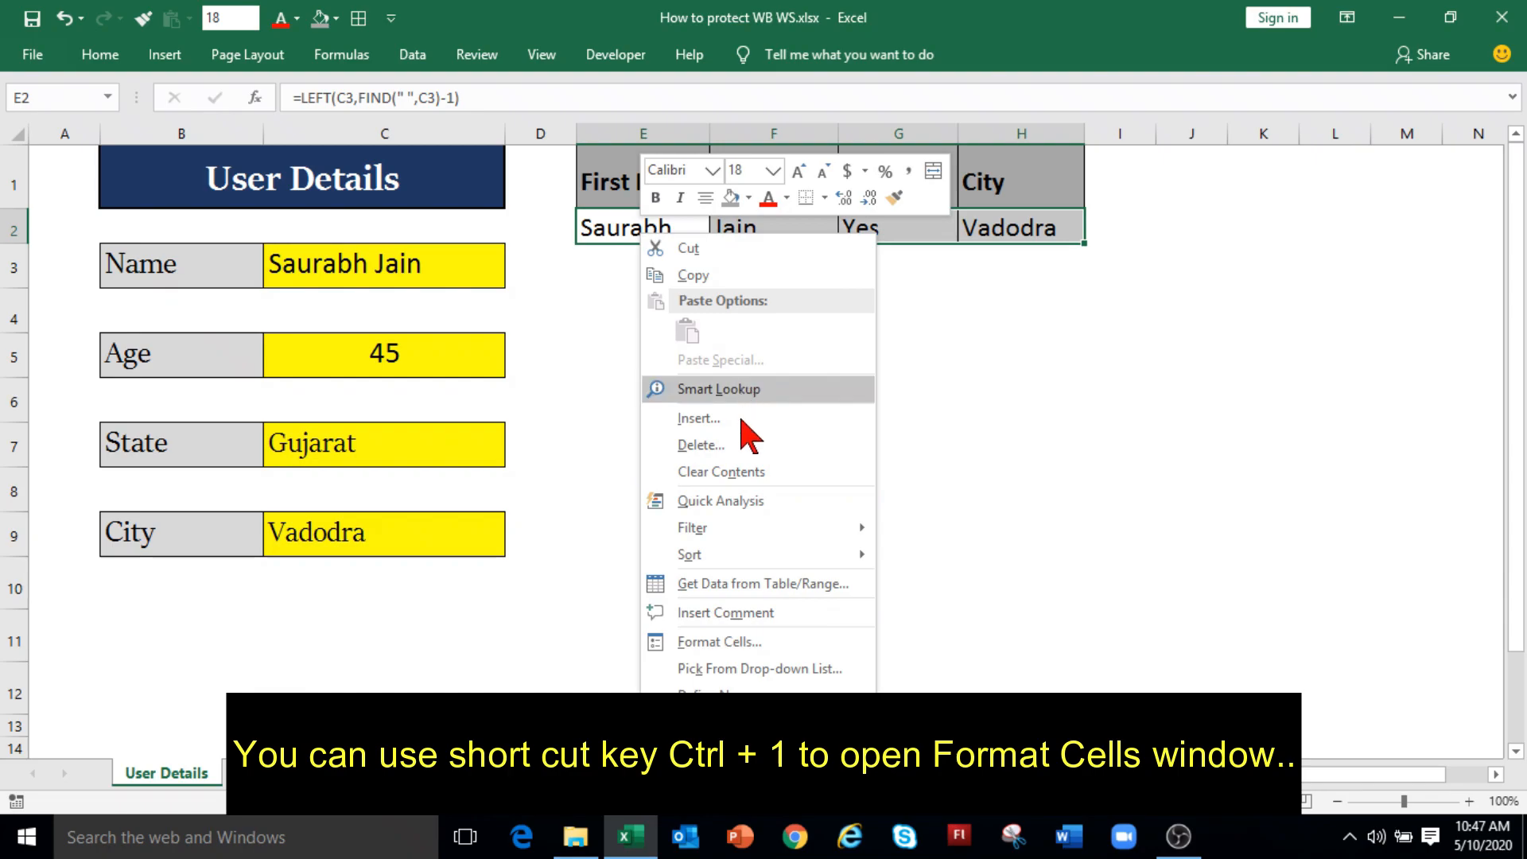
{"action": "left_click", "coordinate": [736, 643]}
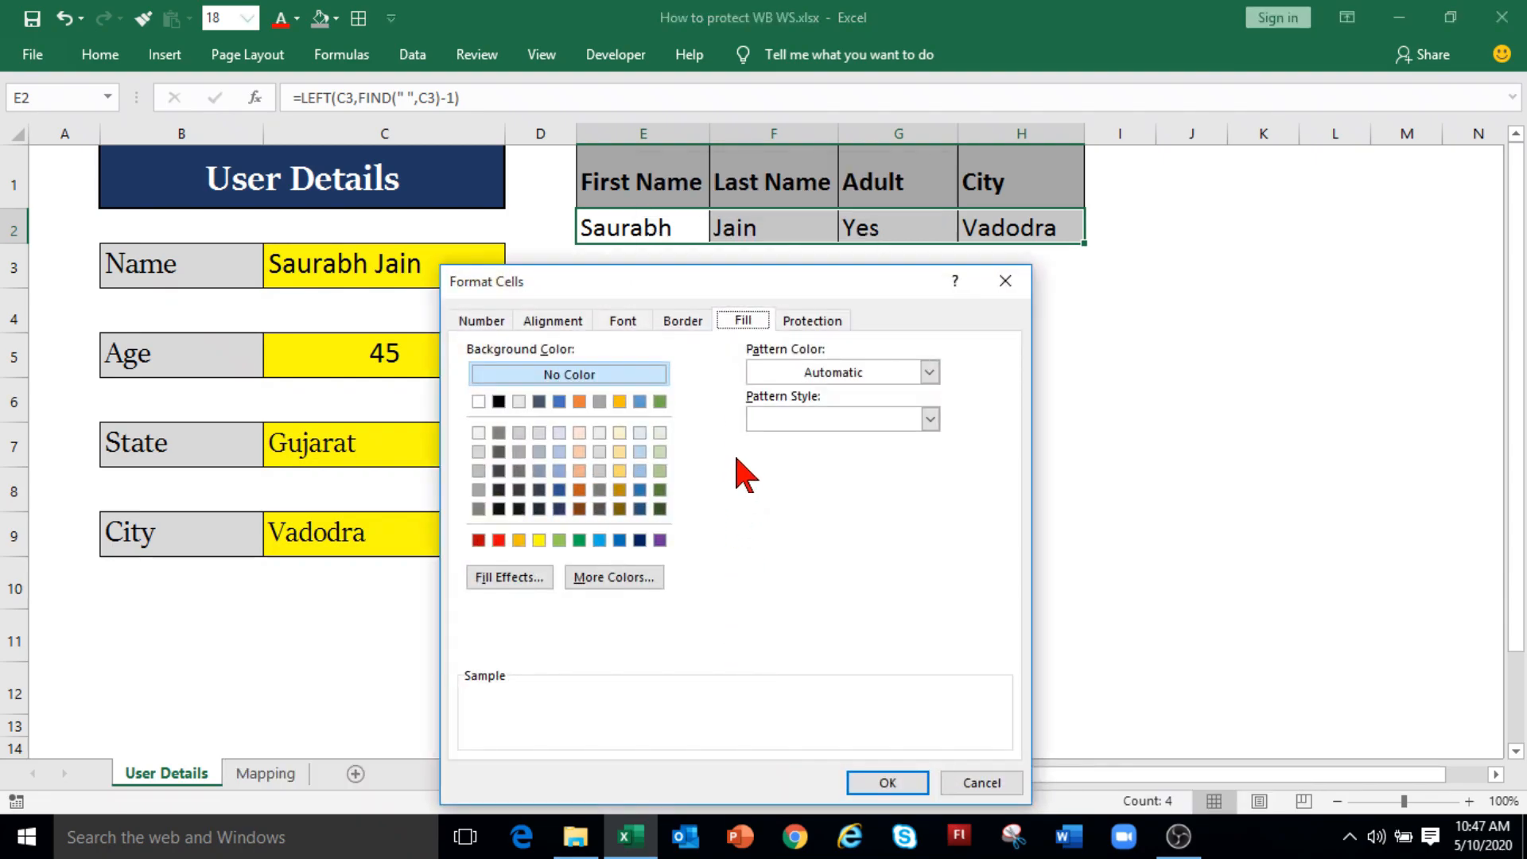
{"action": "left_click", "coordinate": [817, 326]}
{"action": "left_click", "coordinate": [466, 375]}
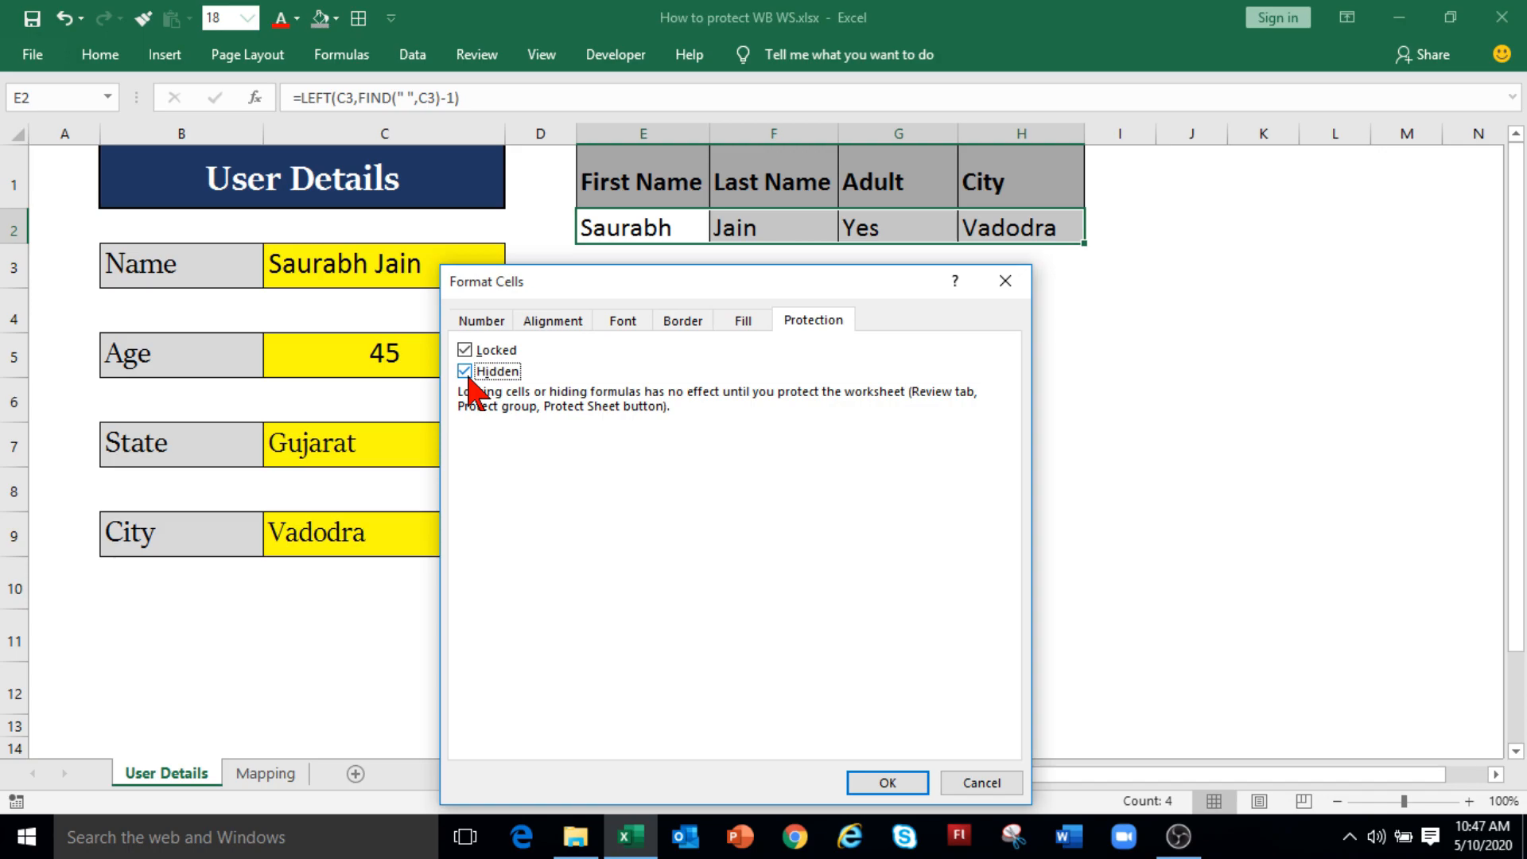
{"action": "left_click", "coordinate": [881, 784]}
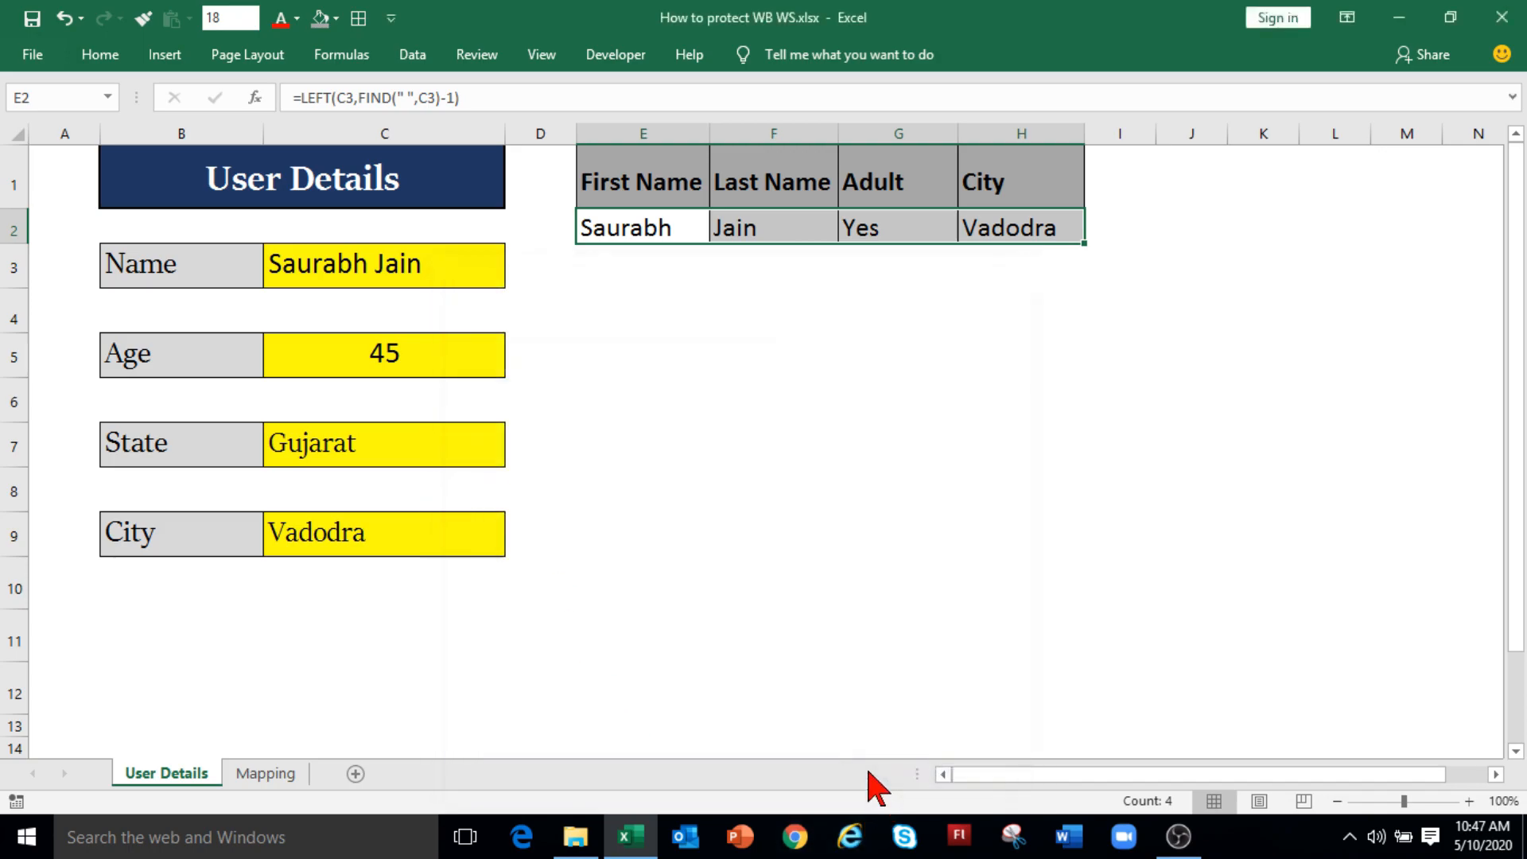
Step: Protect the User Details sheet with a password, allowing Select locked cells
{"action": "right_click", "coordinate": [181, 783]}
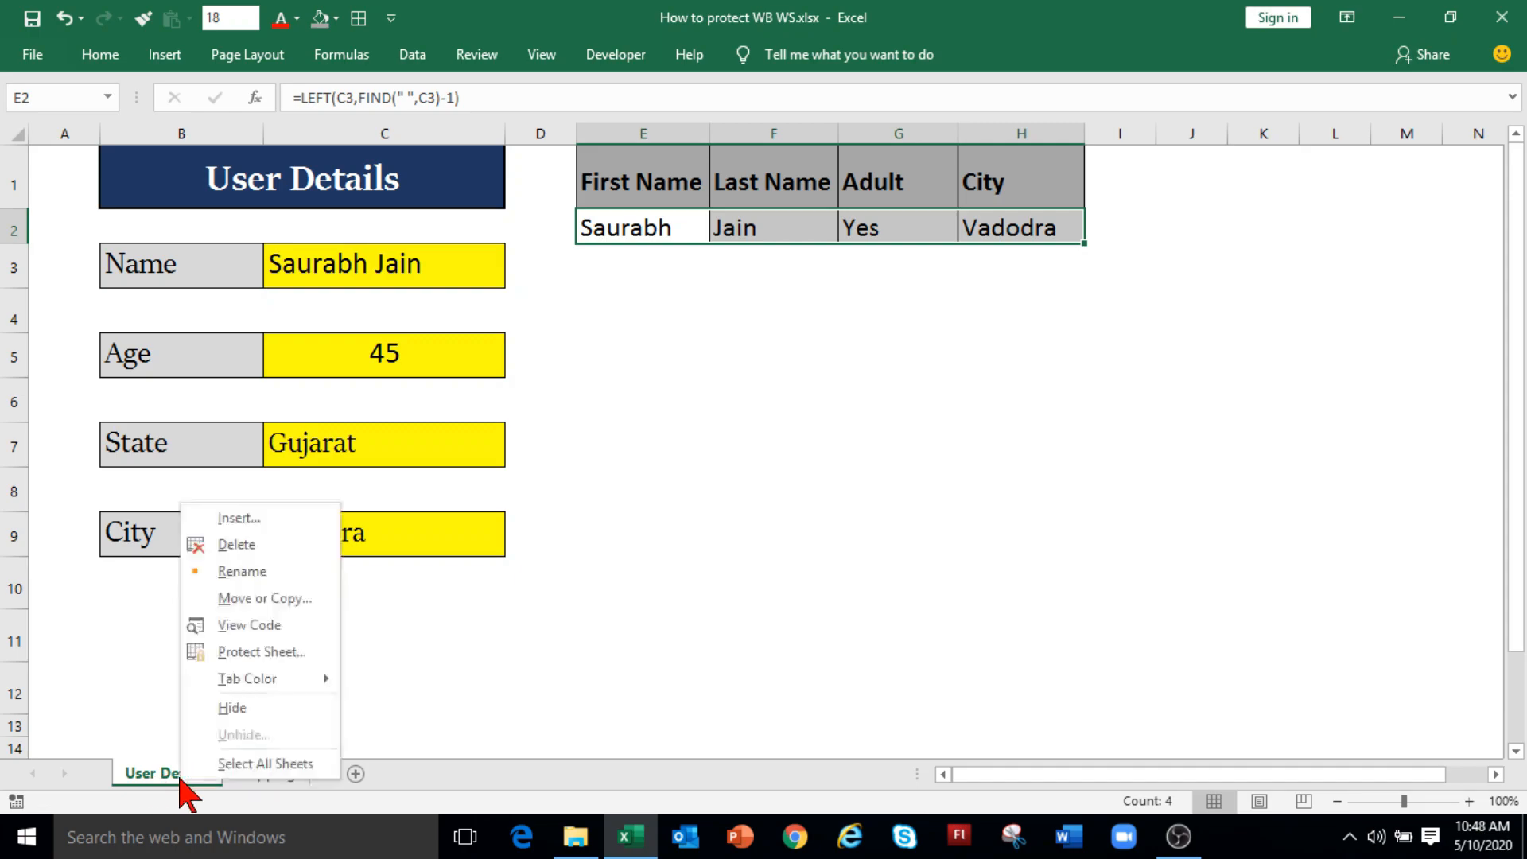
{"action": "left_click", "coordinate": [253, 654]}
{"action": "type", "text": "12345"}
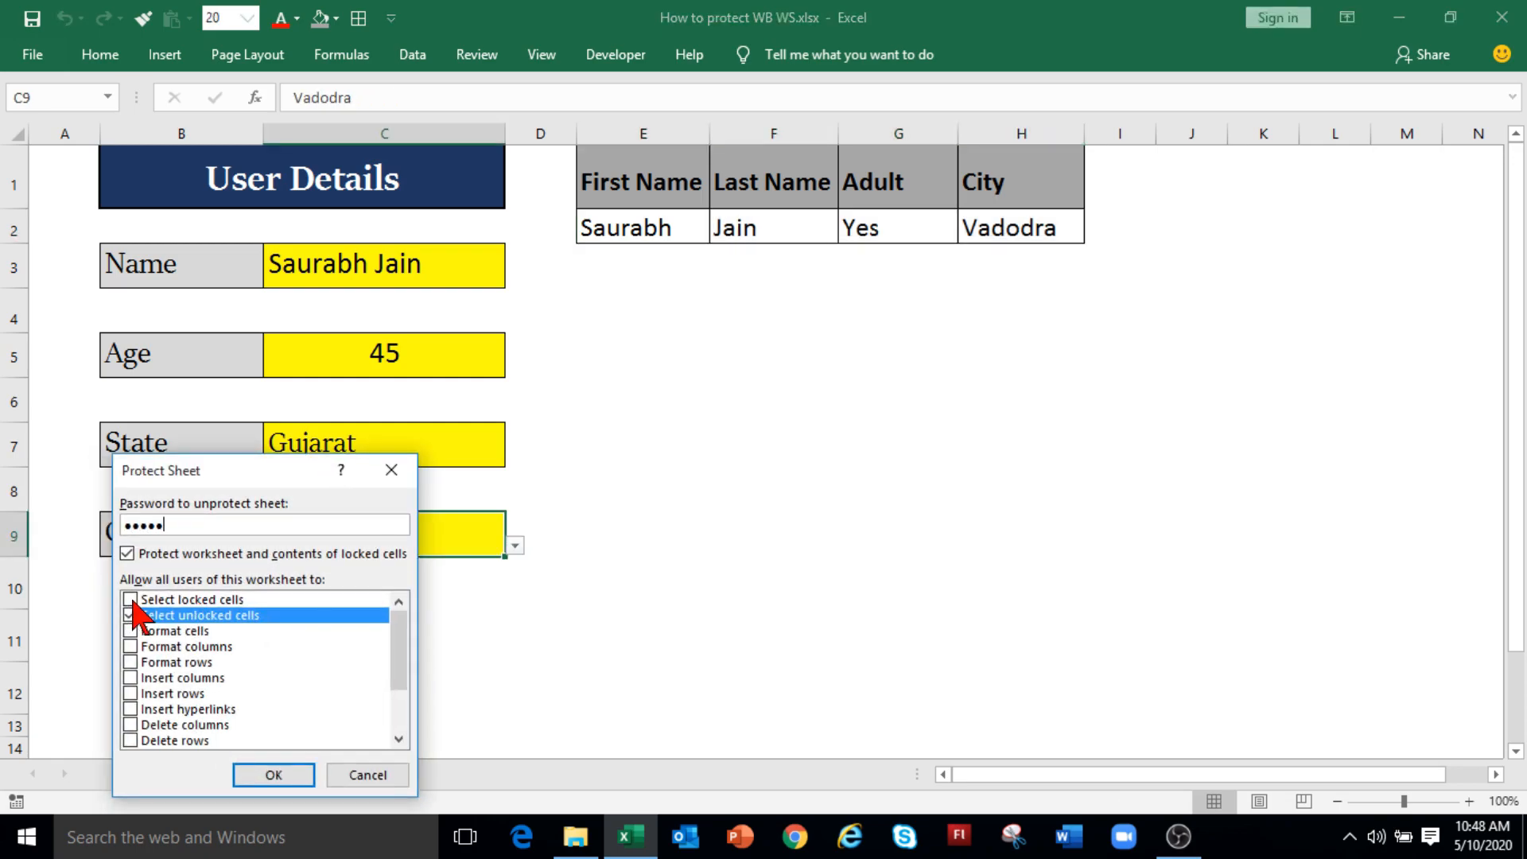
{"action": "left_click", "coordinate": [130, 600]}
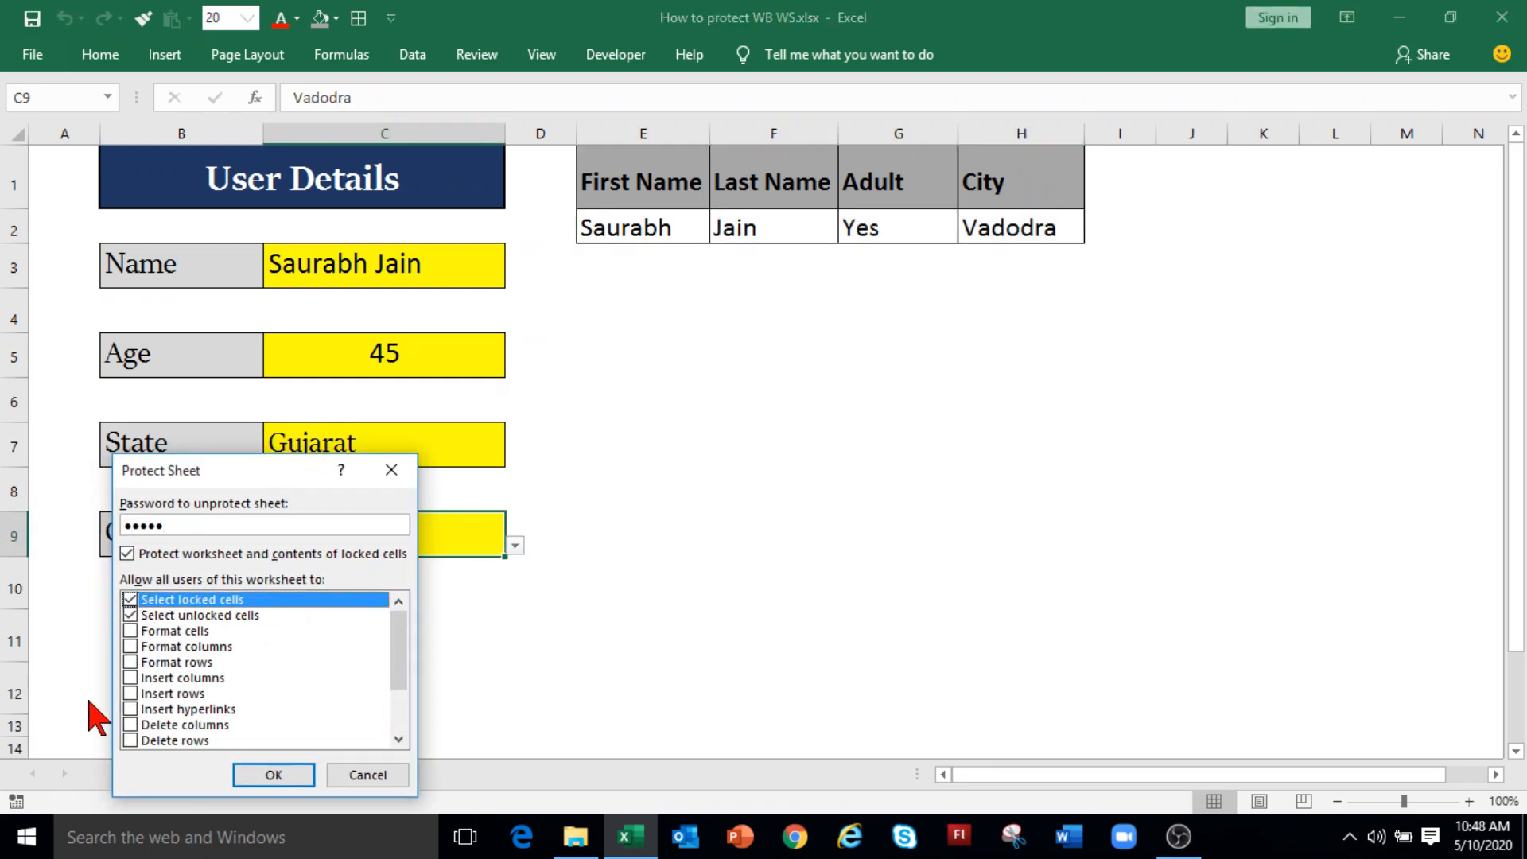
{"action": "left_click", "coordinate": [280, 775]}
{"action": "type", "text": "12345"}
{"action": "left_click", "coordinate": [302, 714]}
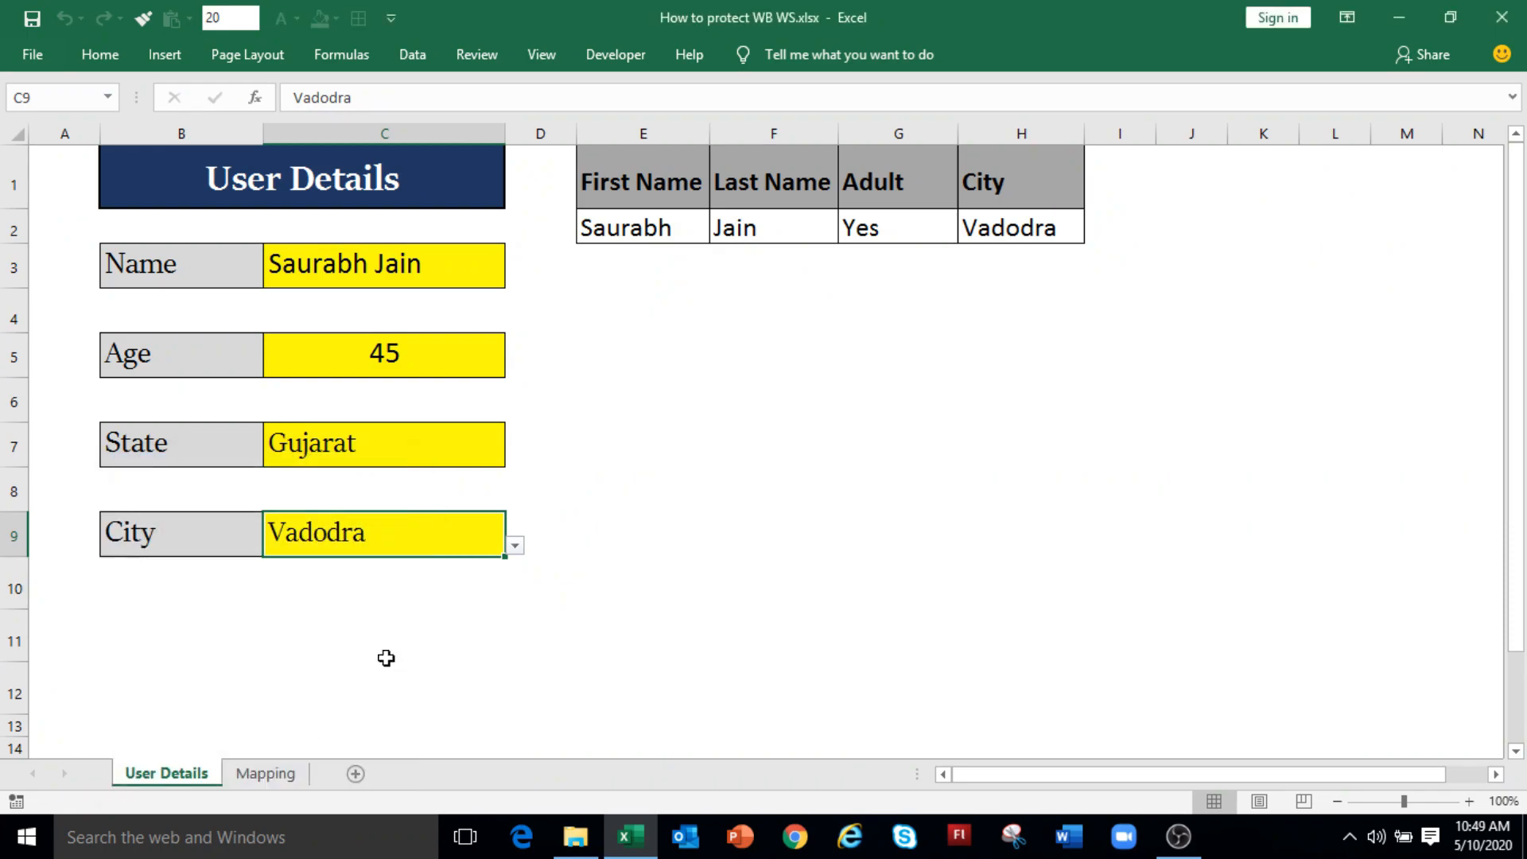
{"action": "left_click", "coordinate": [638, 225]}
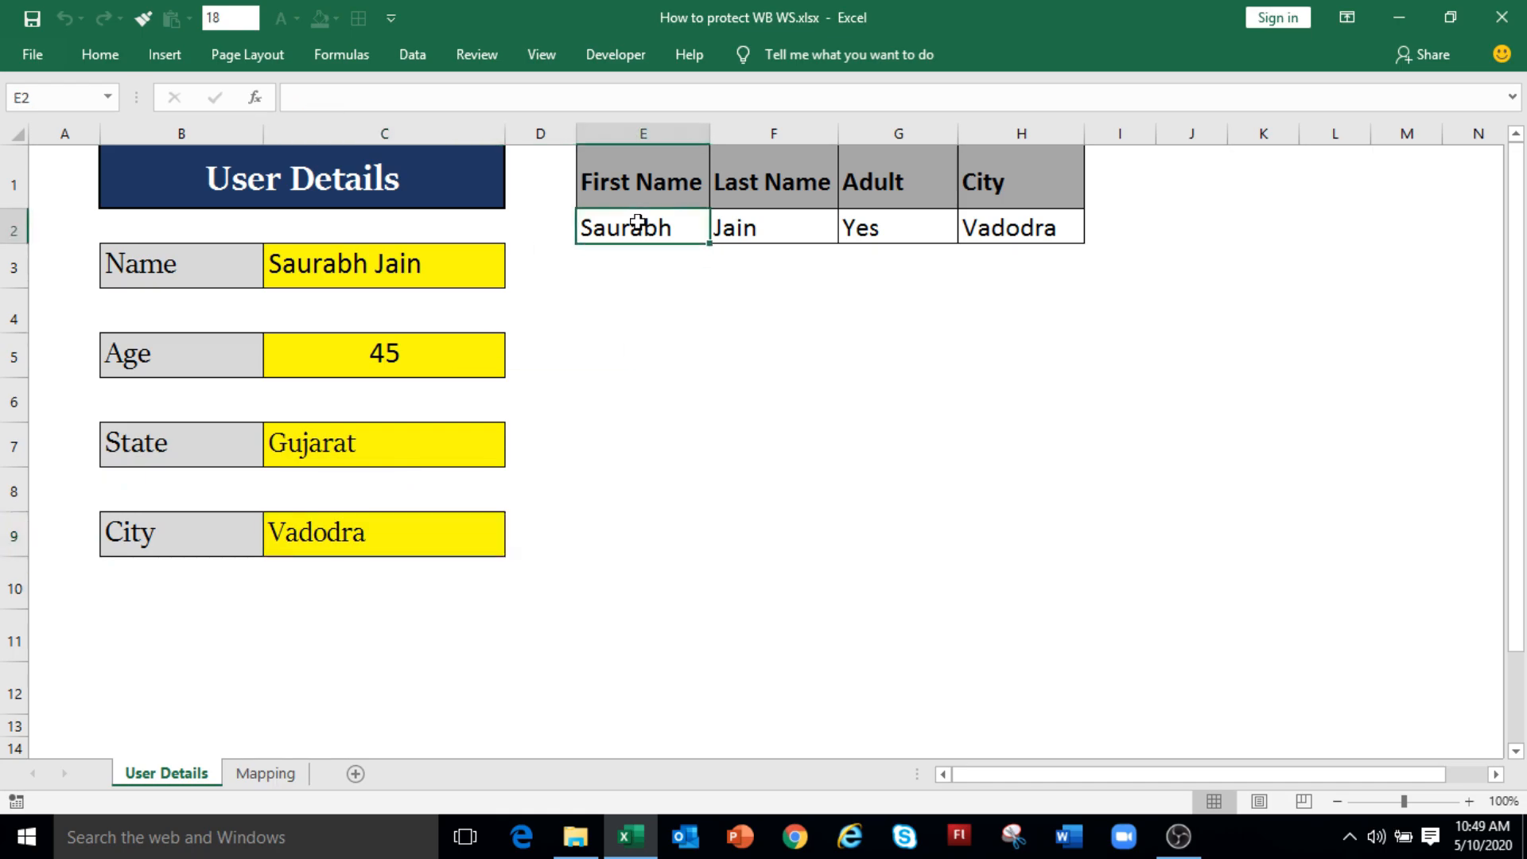
{"action": "left_click", "coordinate": [762, 230]}
{"action": "left_click", "coordinate": [878, 232]}
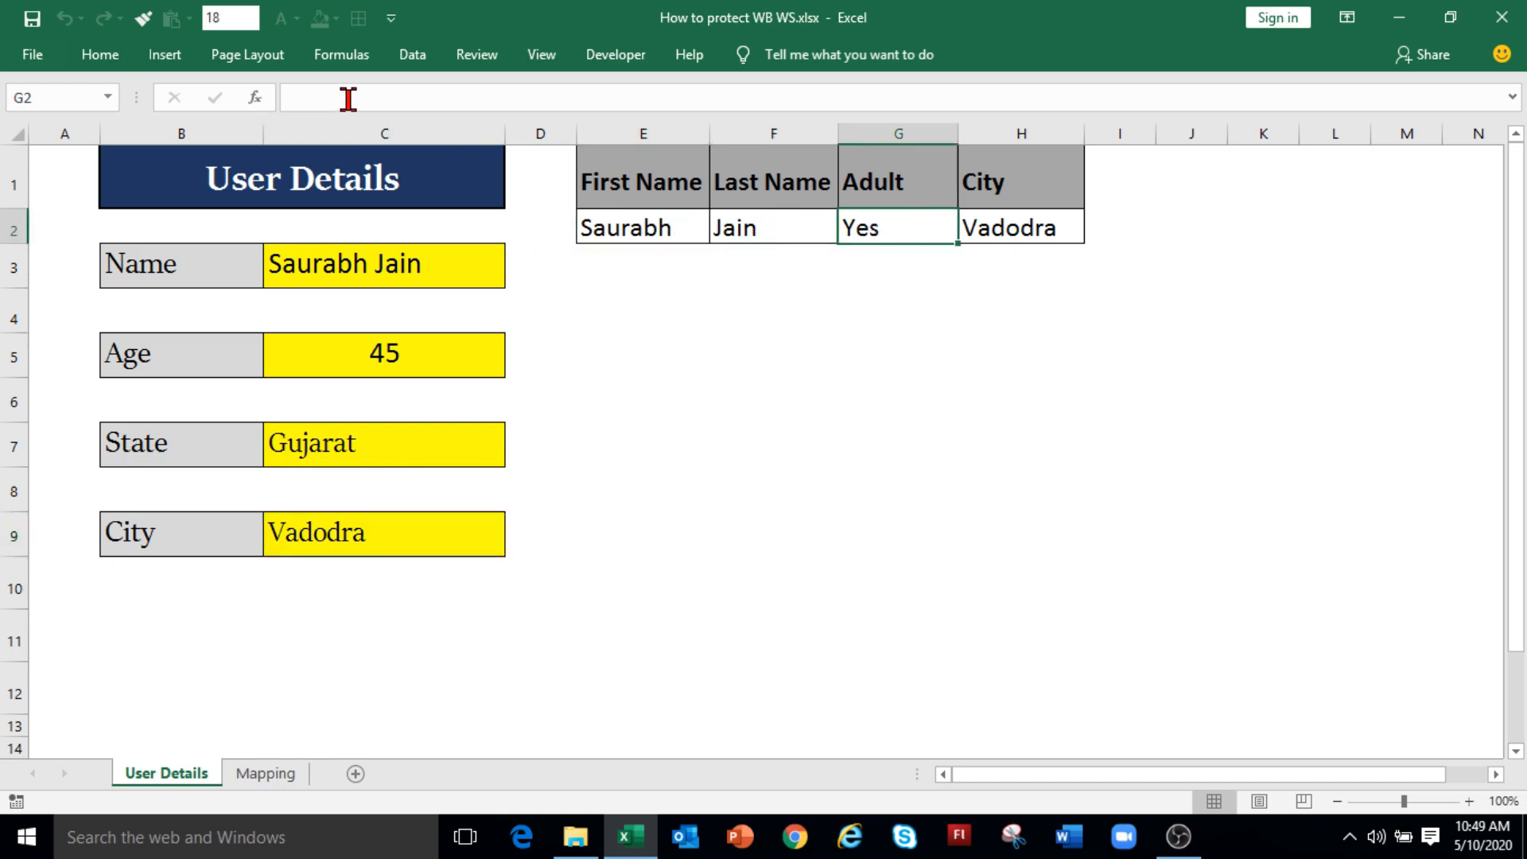